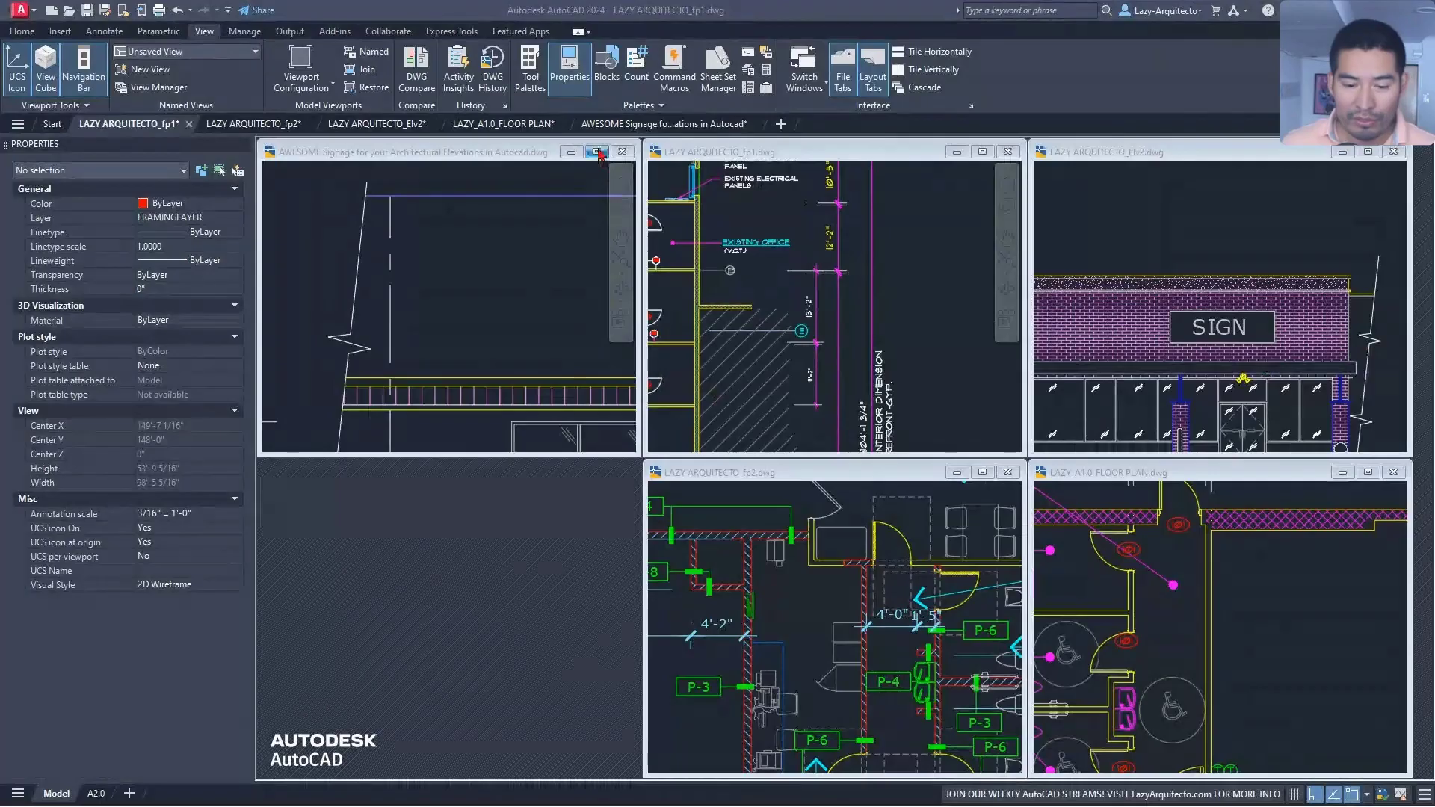
- Inspect the 13'-2" and 12'-2" dimensions beside the existing office to compare which layers they are on
mouse_move(599, 154)
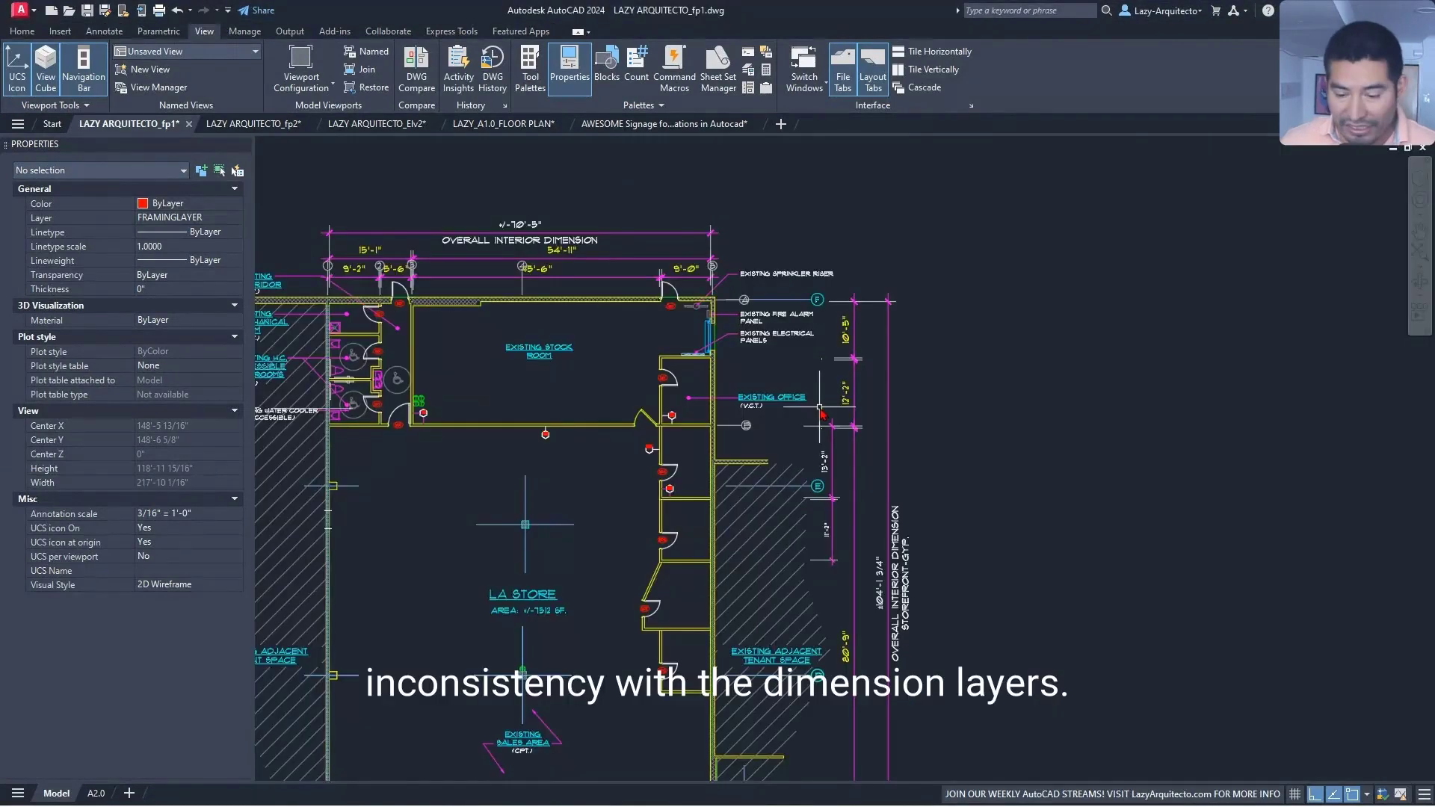
scroll(820, 407, up, 3)
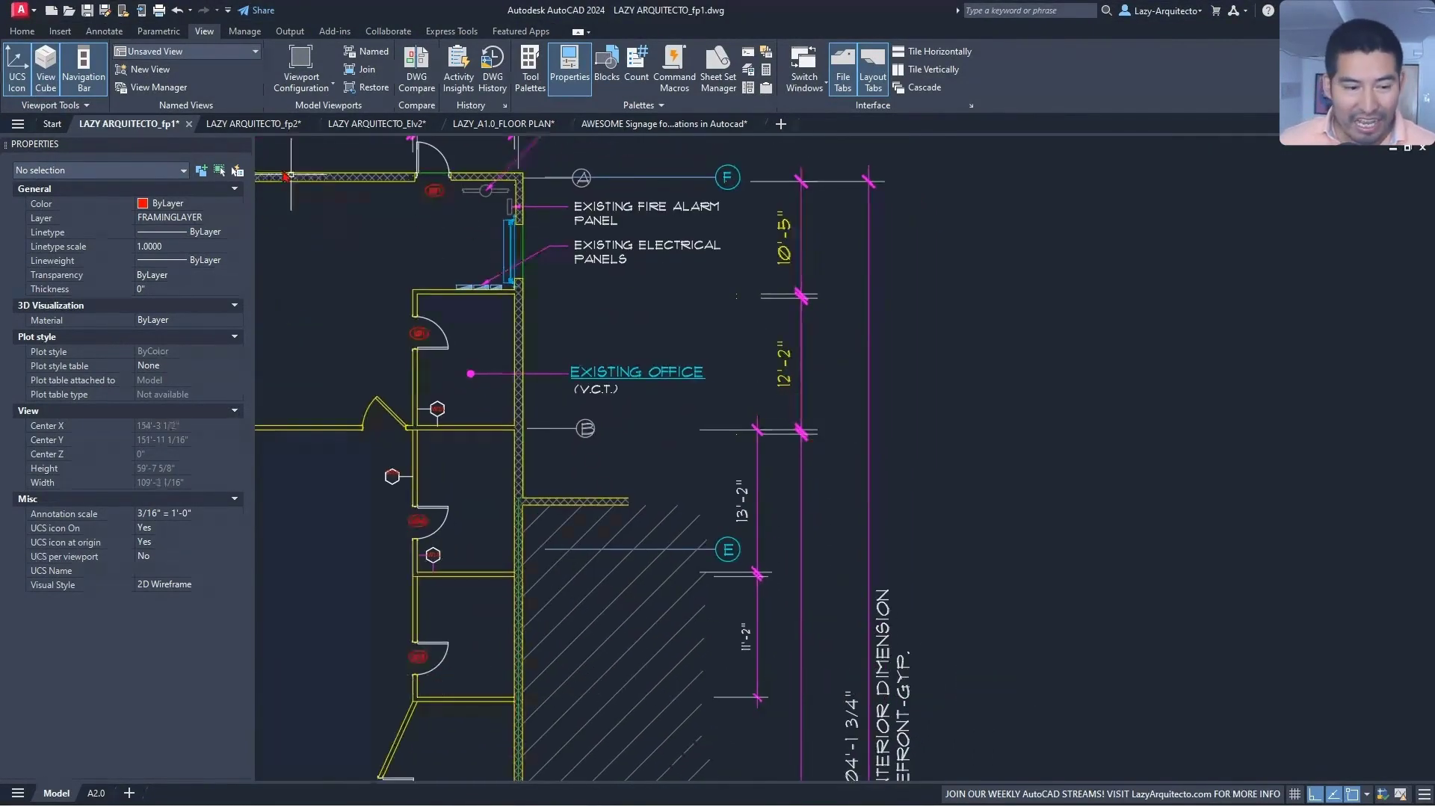
click(21, 31)
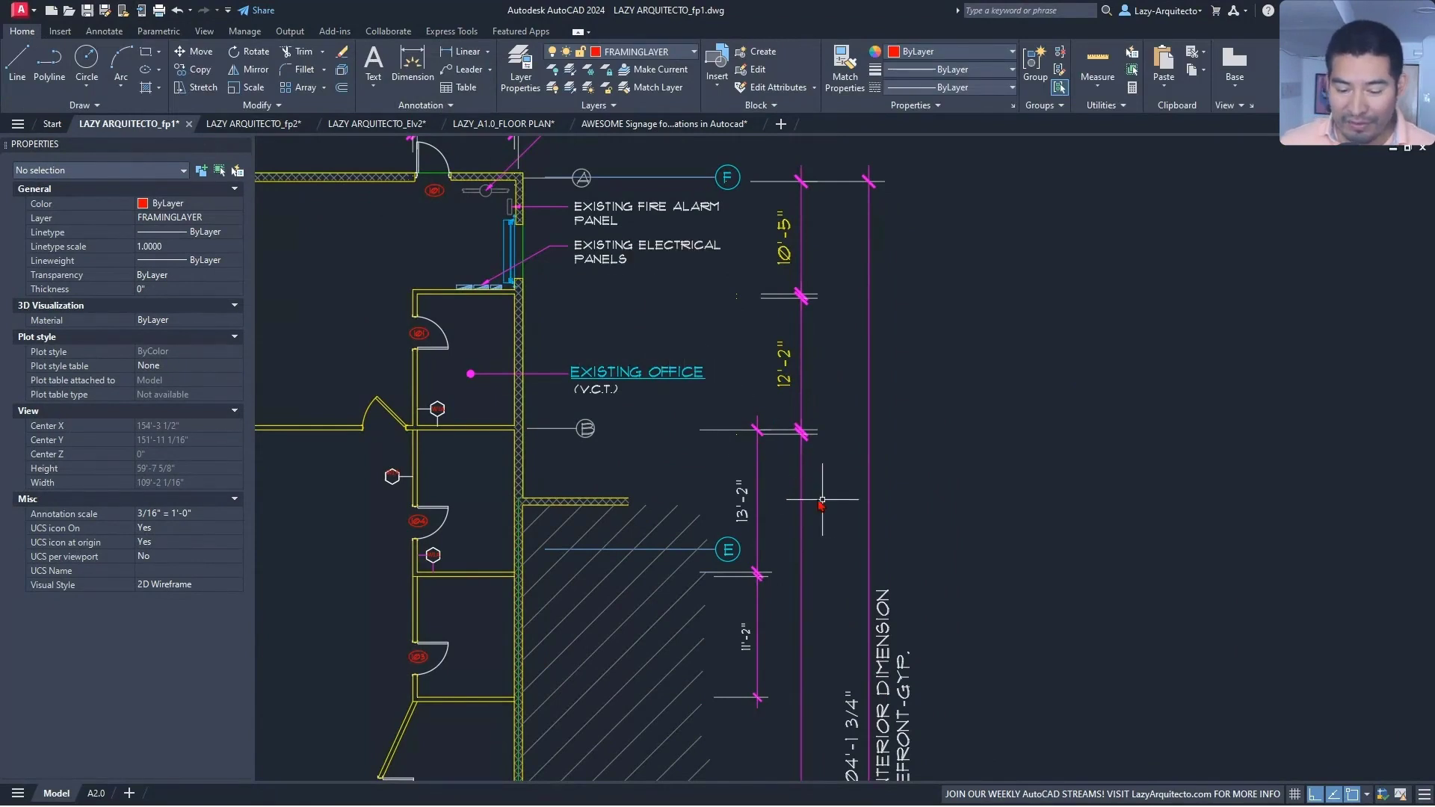
click(751, 462)
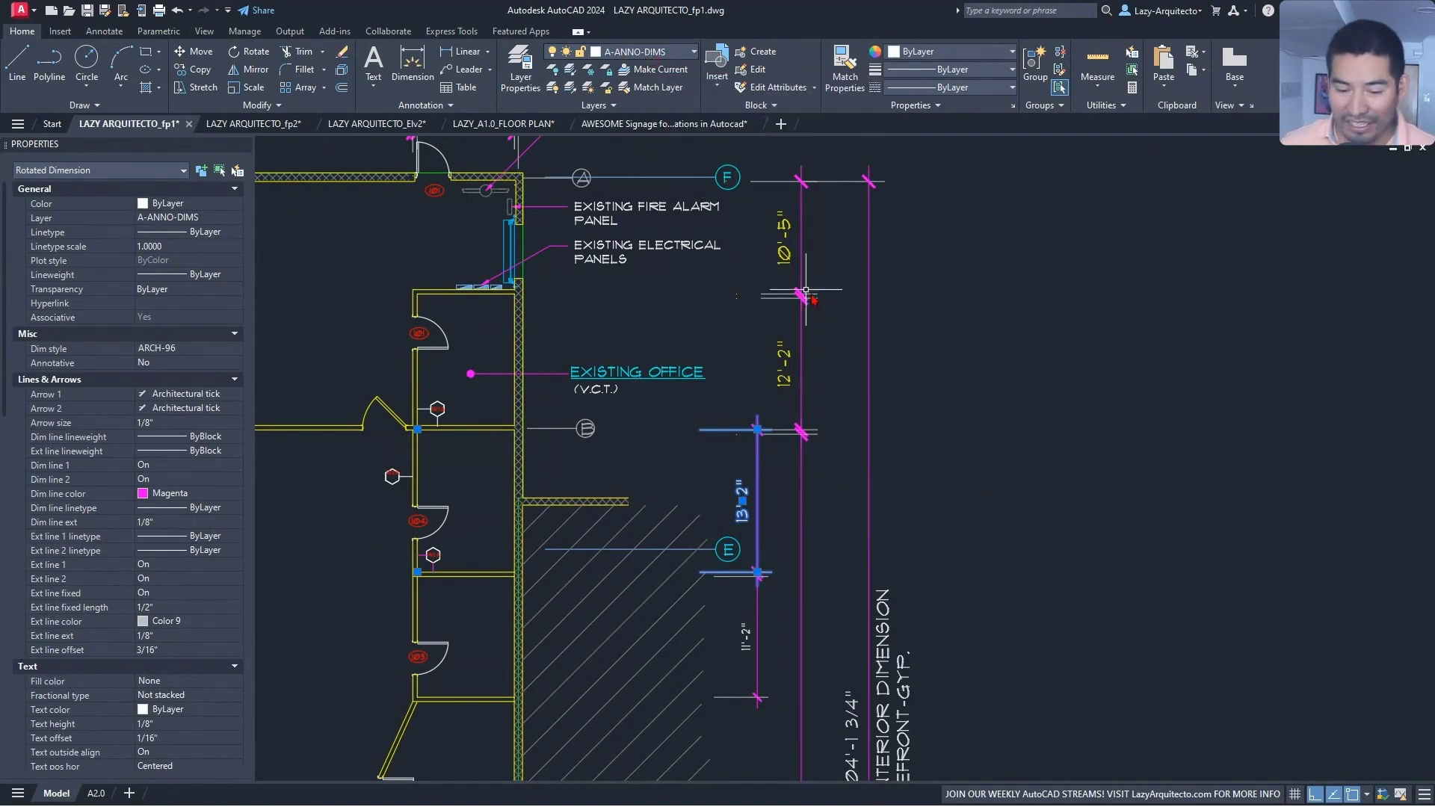
key(Escape)
click(793, 352)
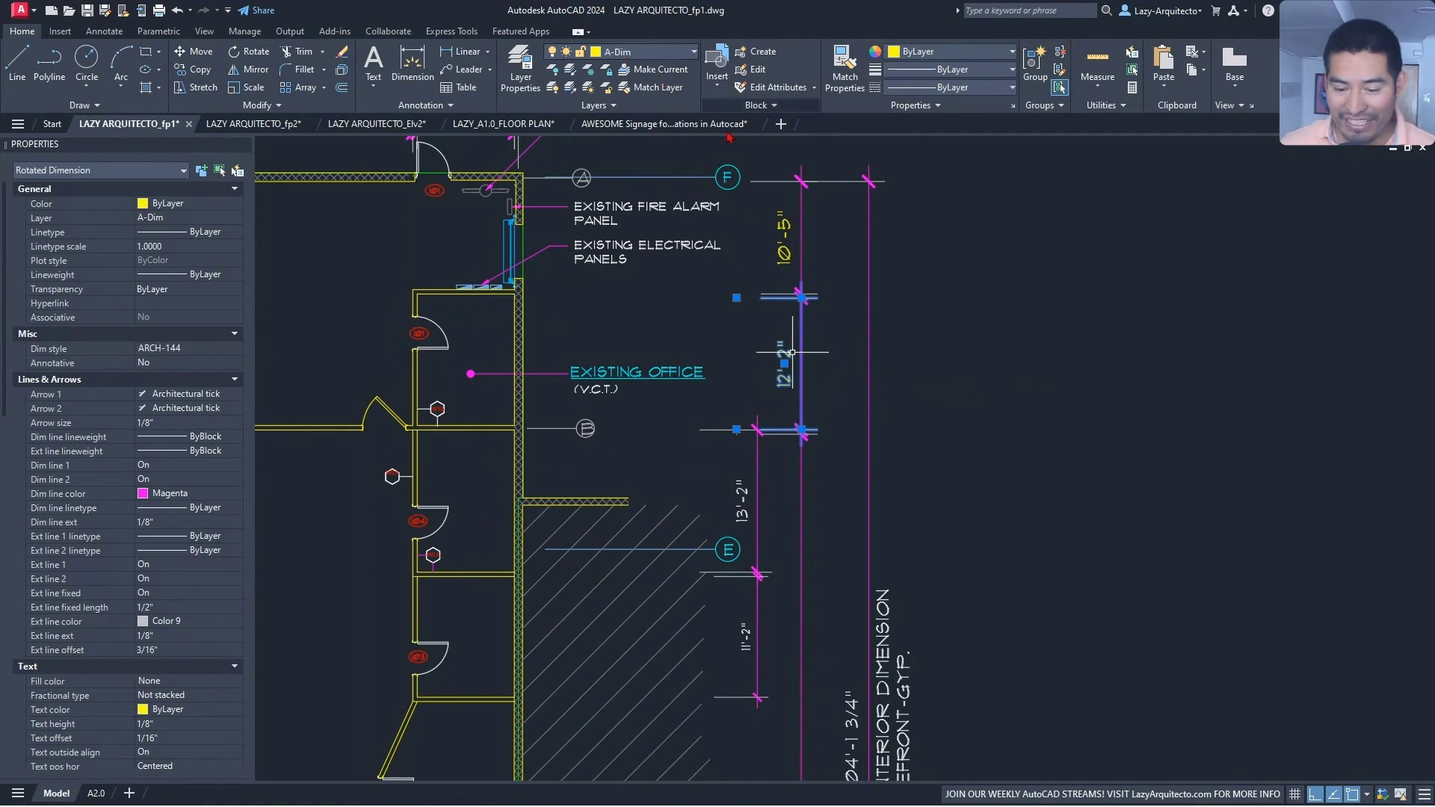
key(Escape)
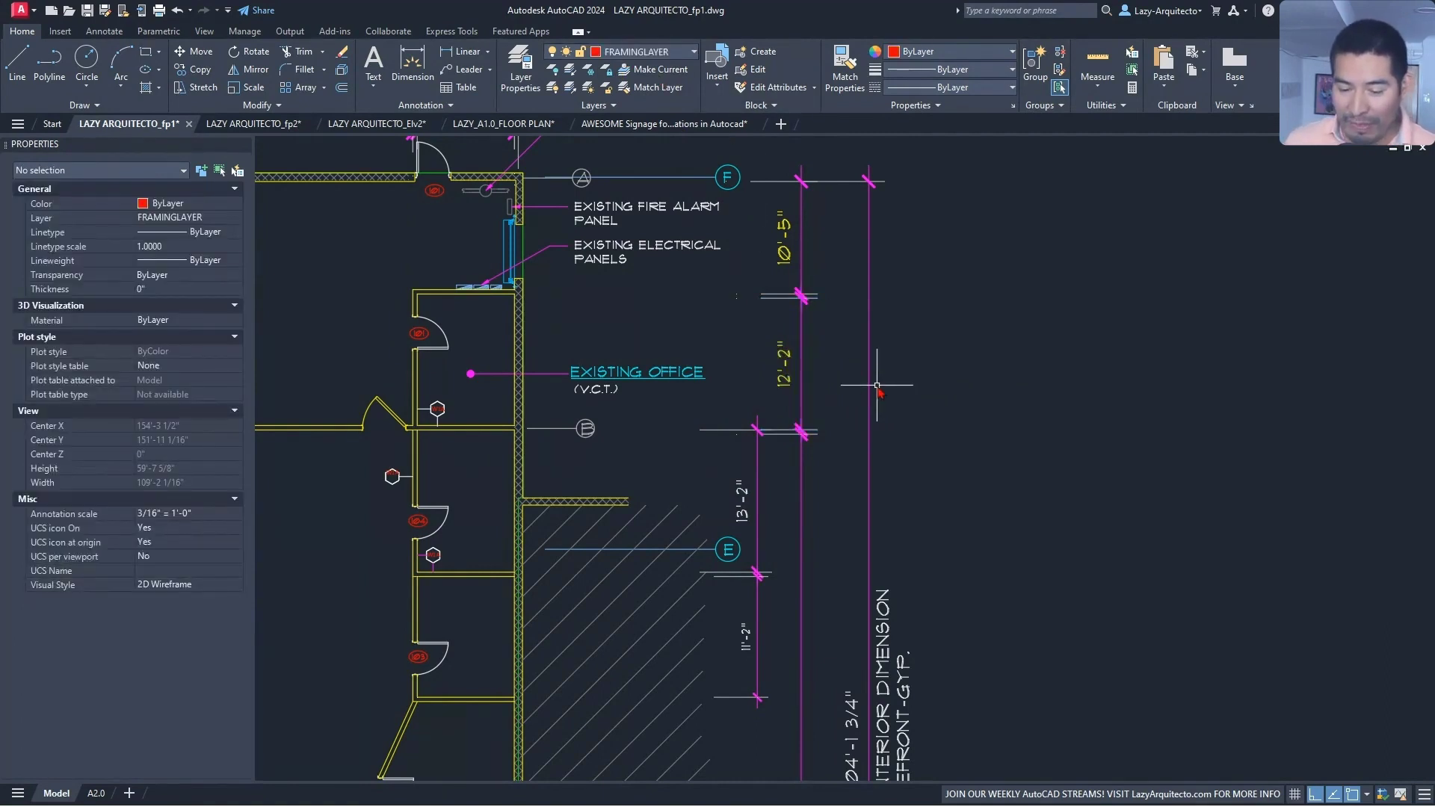
middle_drag(878, 387, 781, 356)
scroll(1012, 437, up, 3)
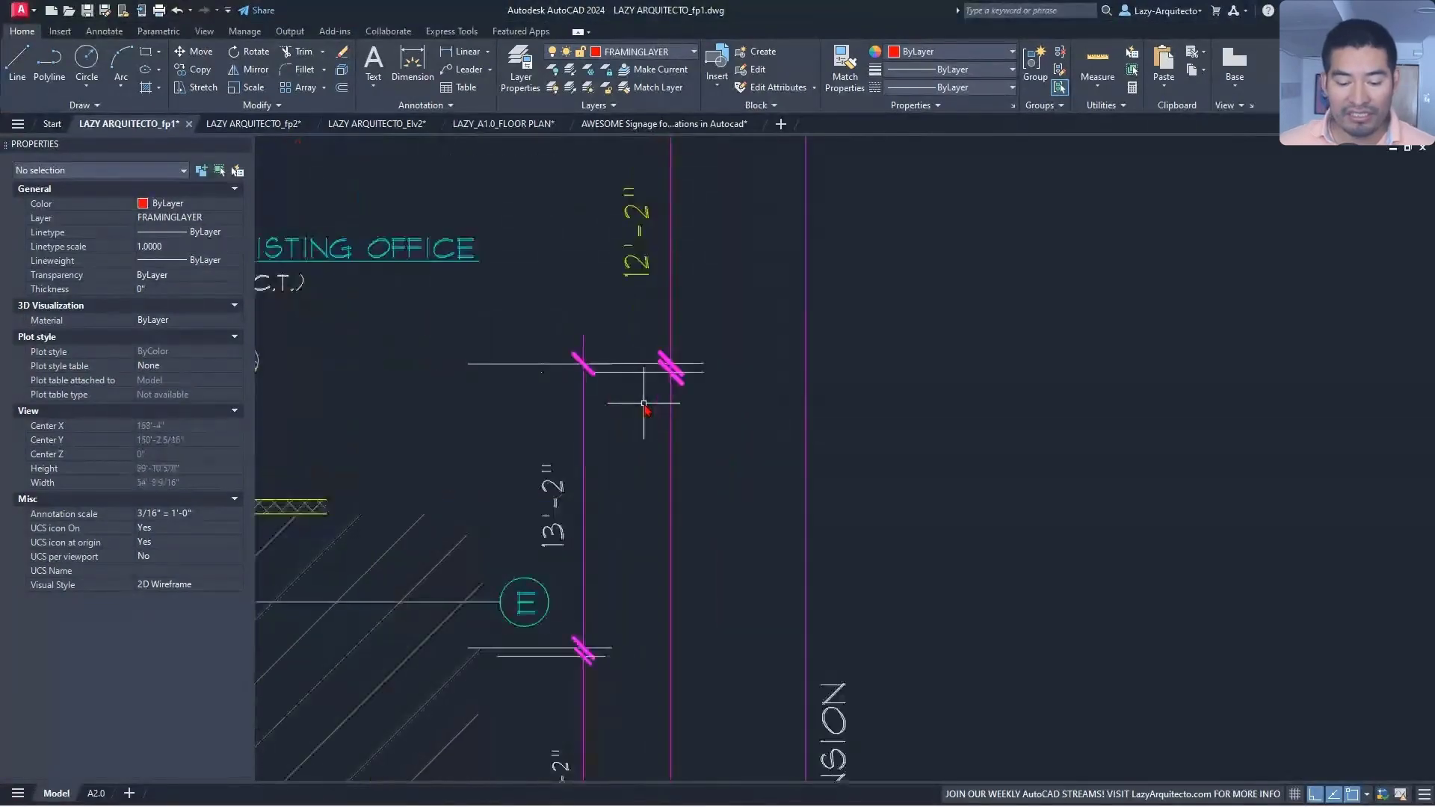
scroll(665, 448, down, 3)
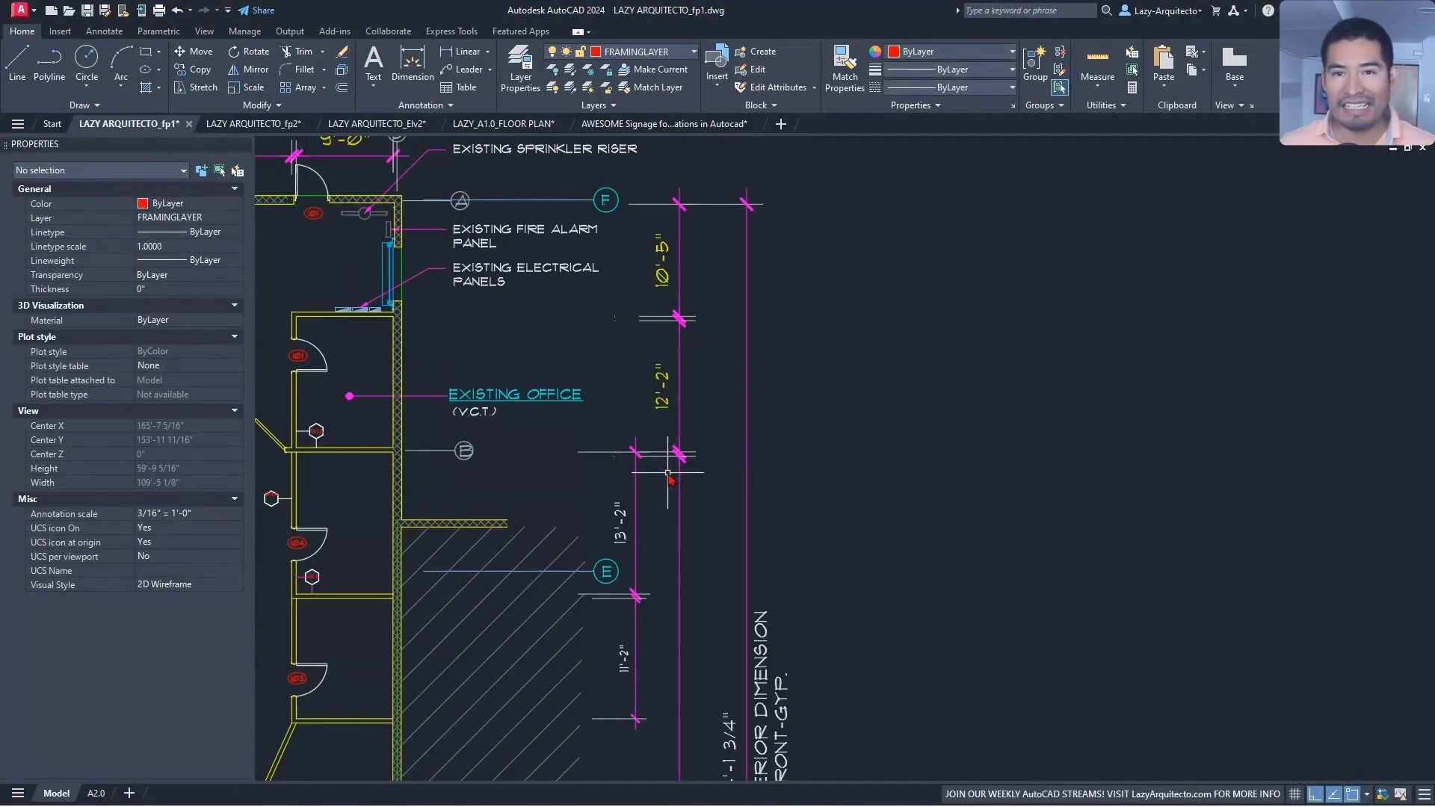
- Set the DIMLAYER system variable to the DIMENSION layer so new dimensions are placed on it
middle_drag(668, 472, 594, 480)
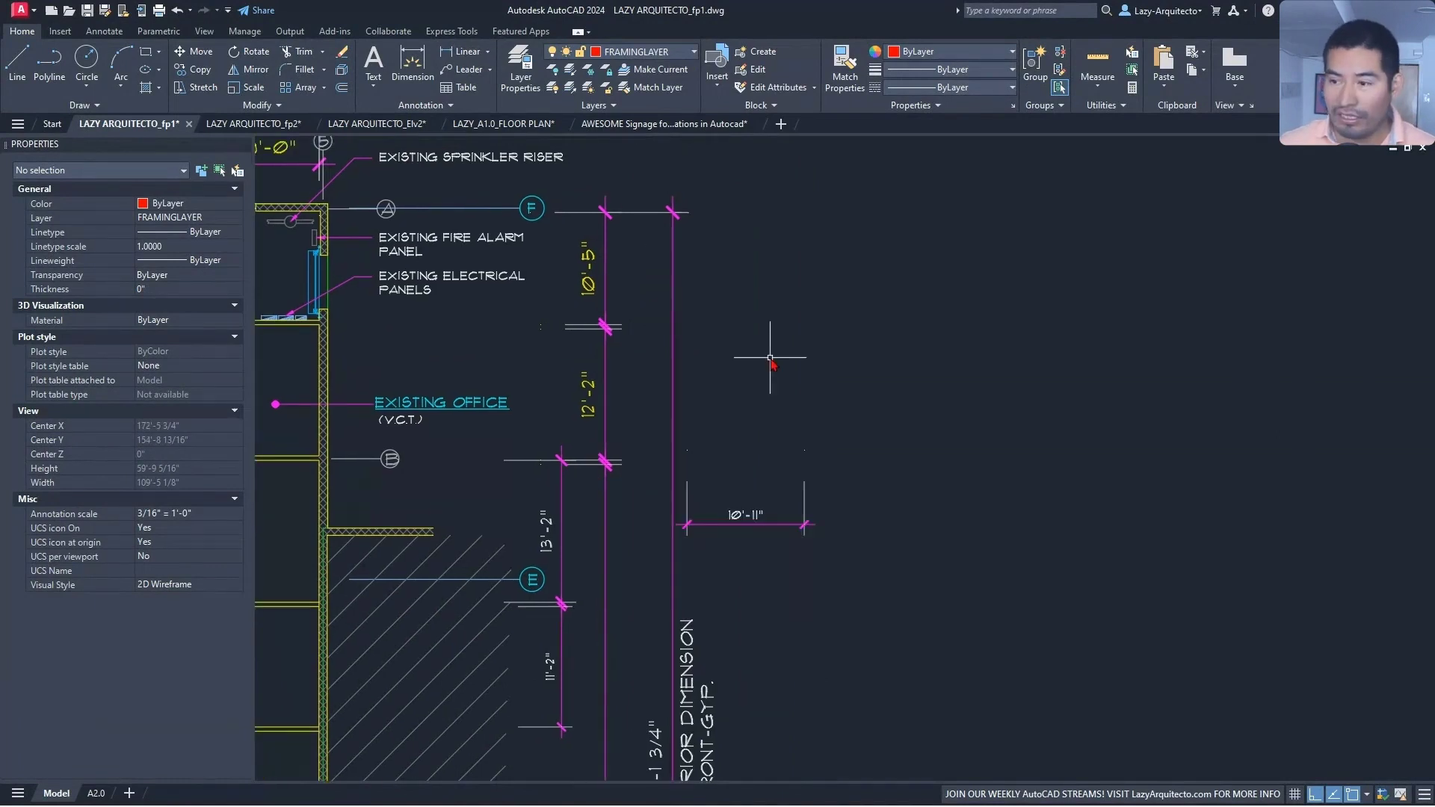
text(DIML)
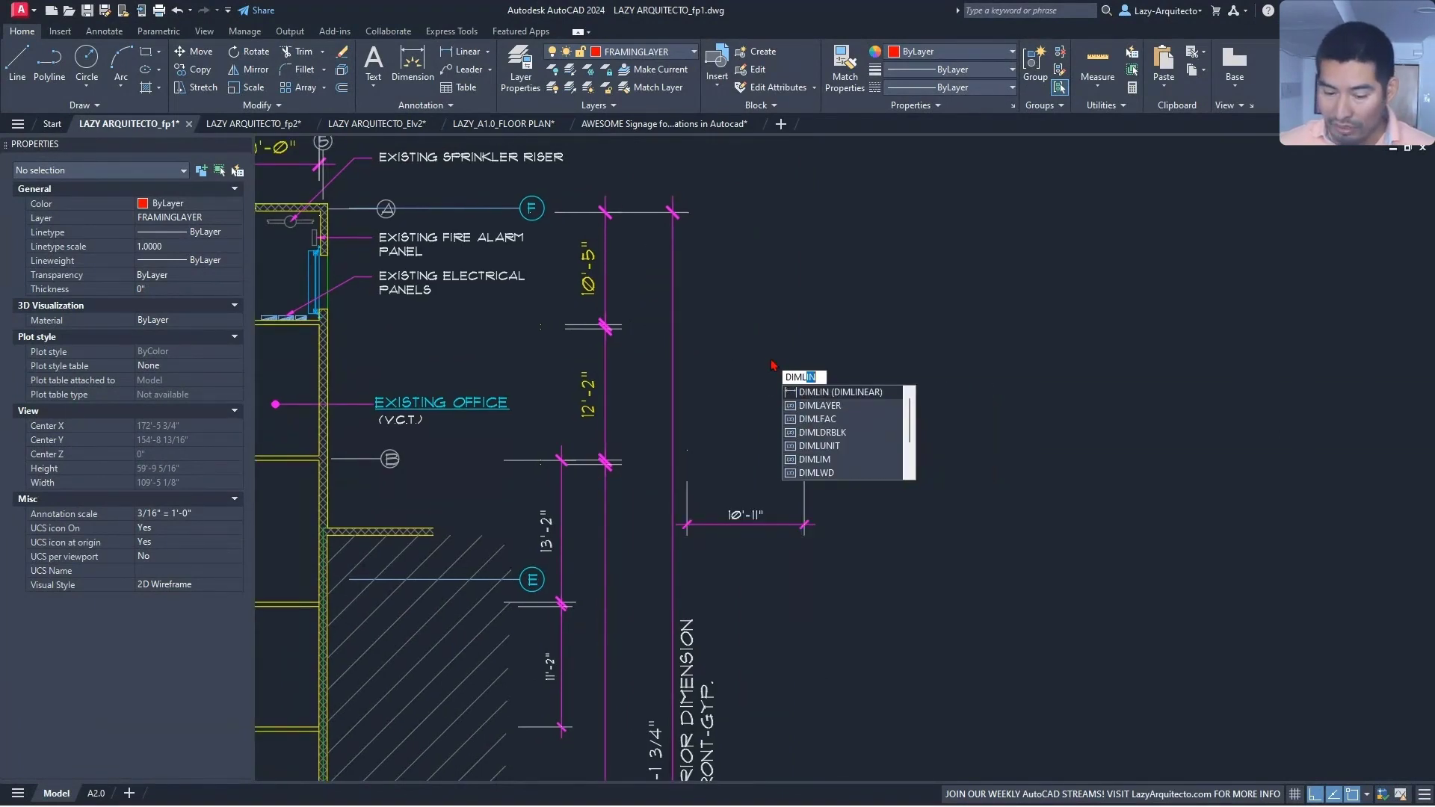
text(ay)
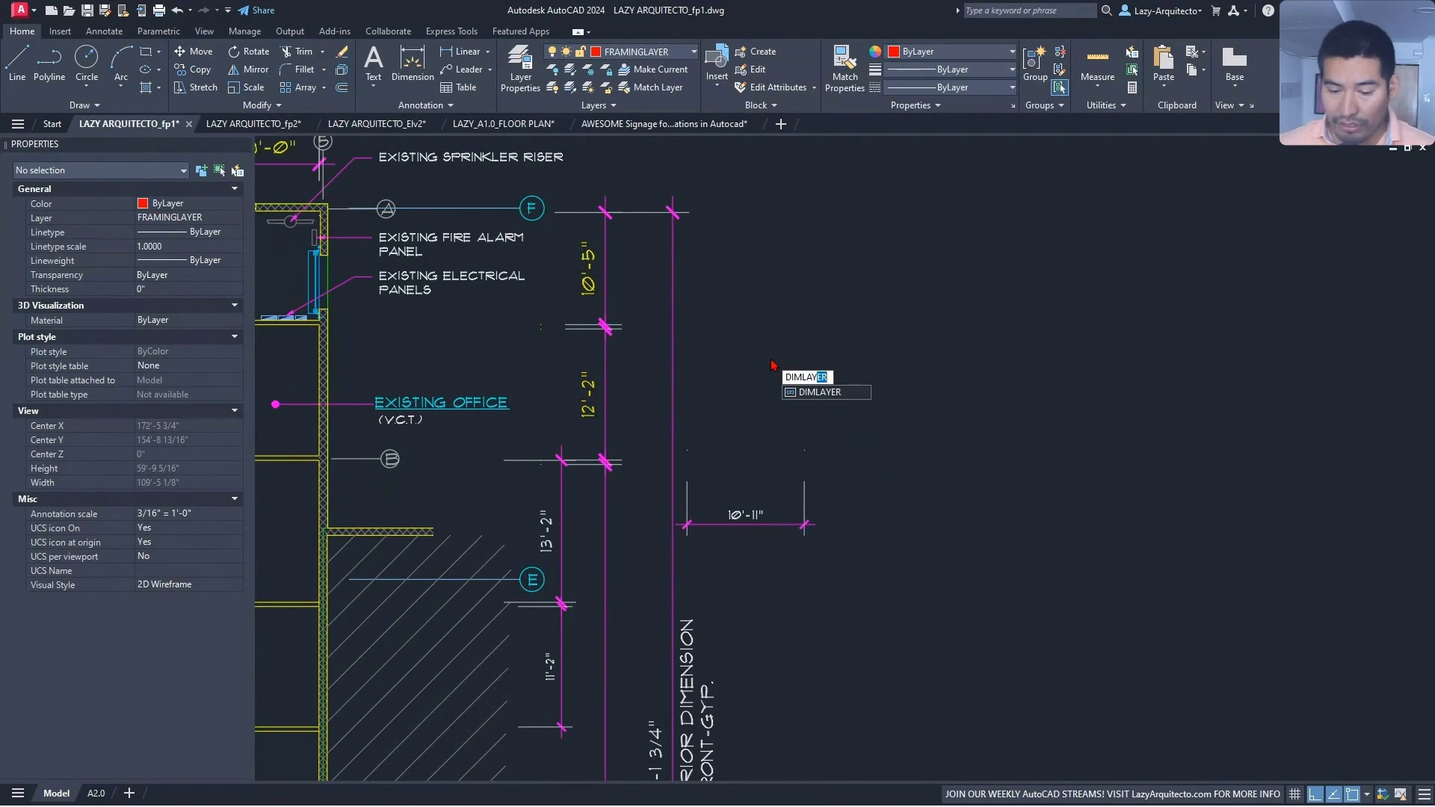
key(Return)
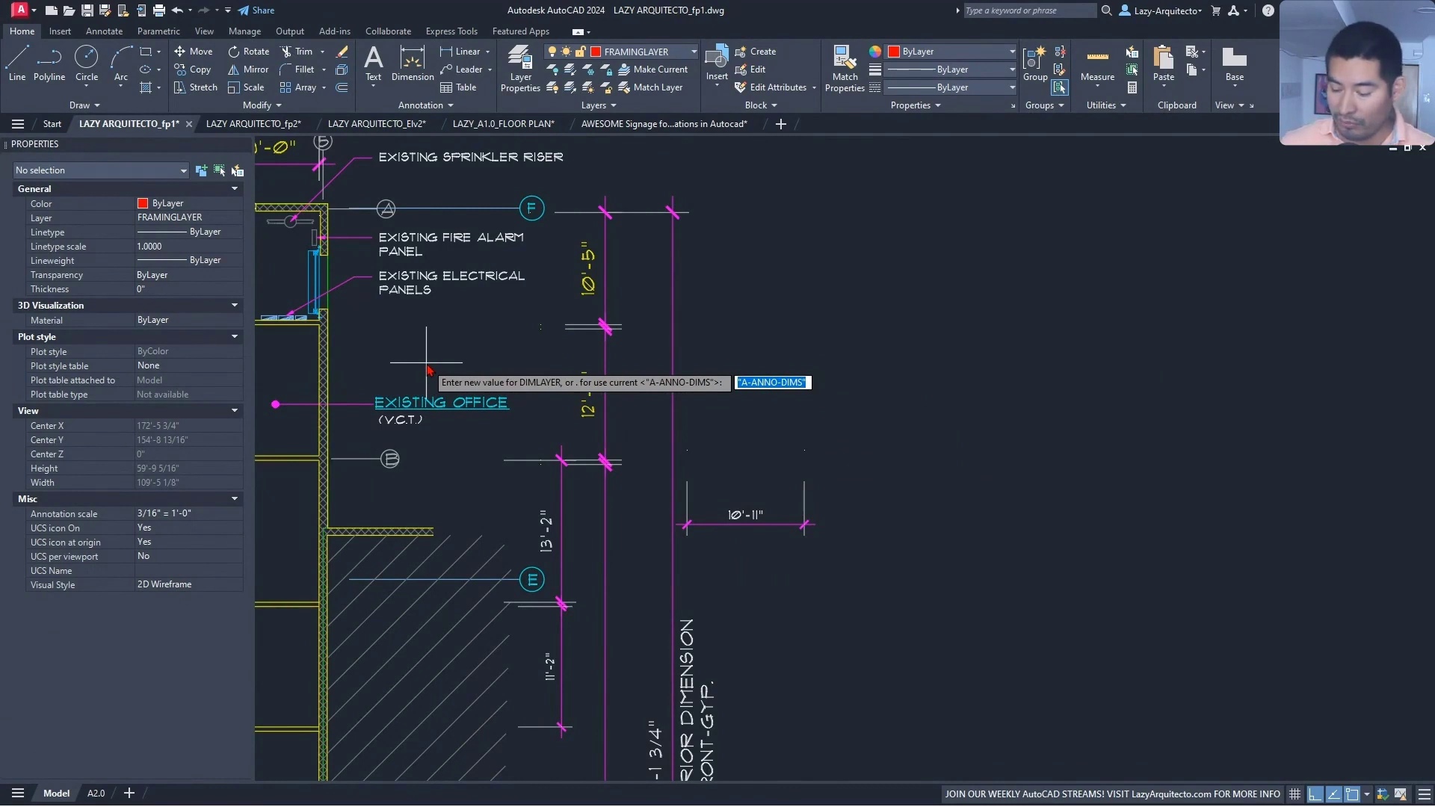
text(di)
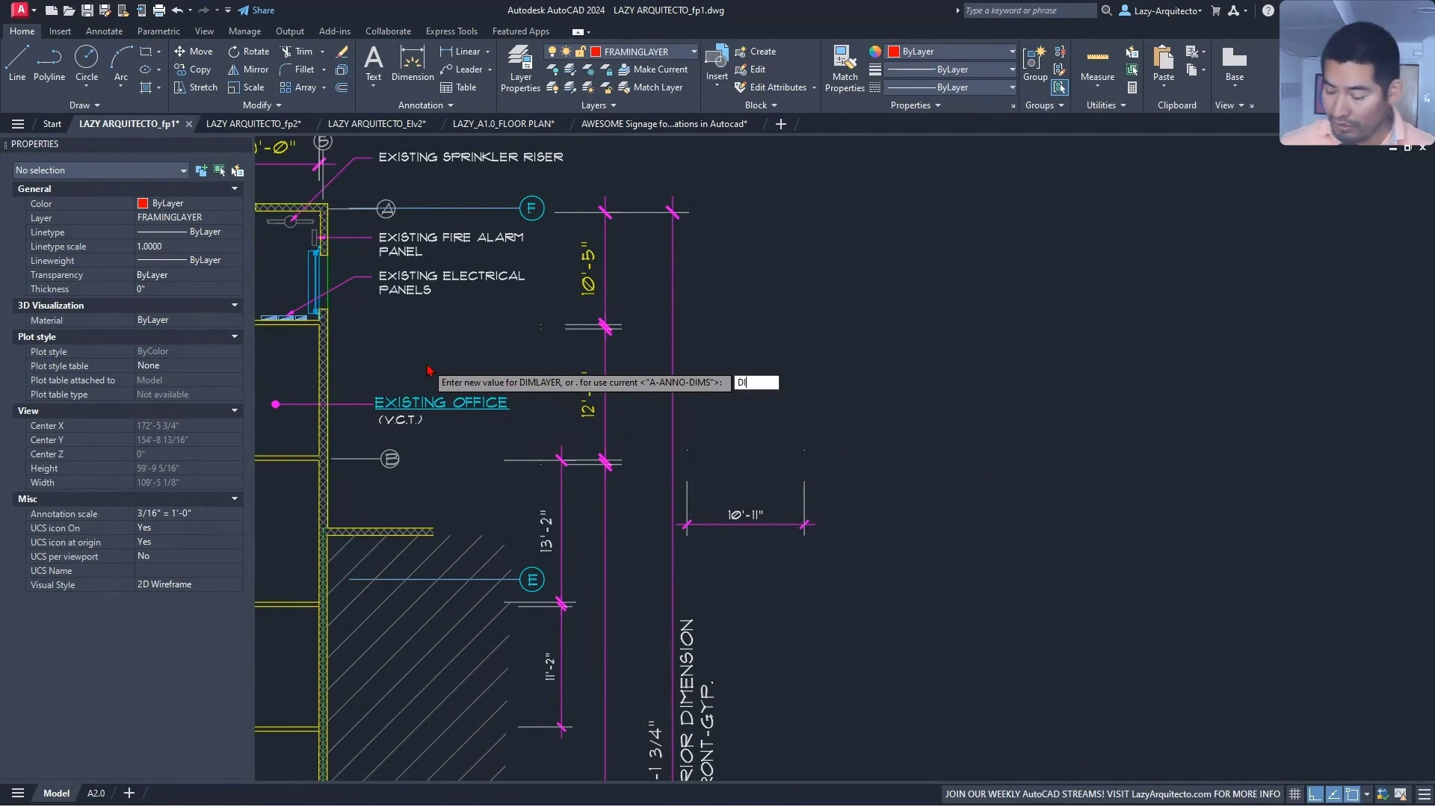
text(men)
key(Return)
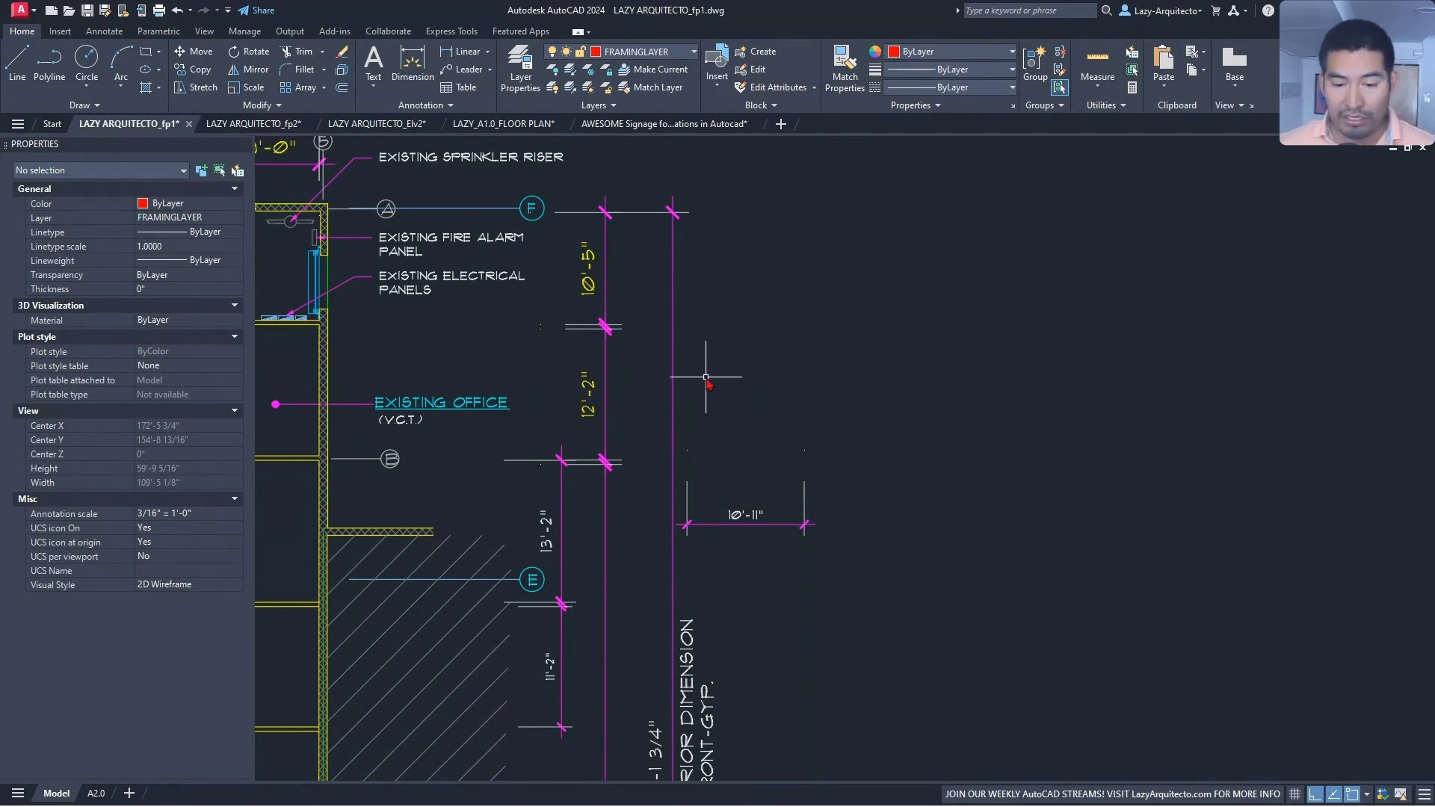
- Add a horizontal linear dimension about 7'-11" long in the empty area beside the overall interior dimension, and check its layer
middle_drag(696, 378, 617, 387)
text(DL)
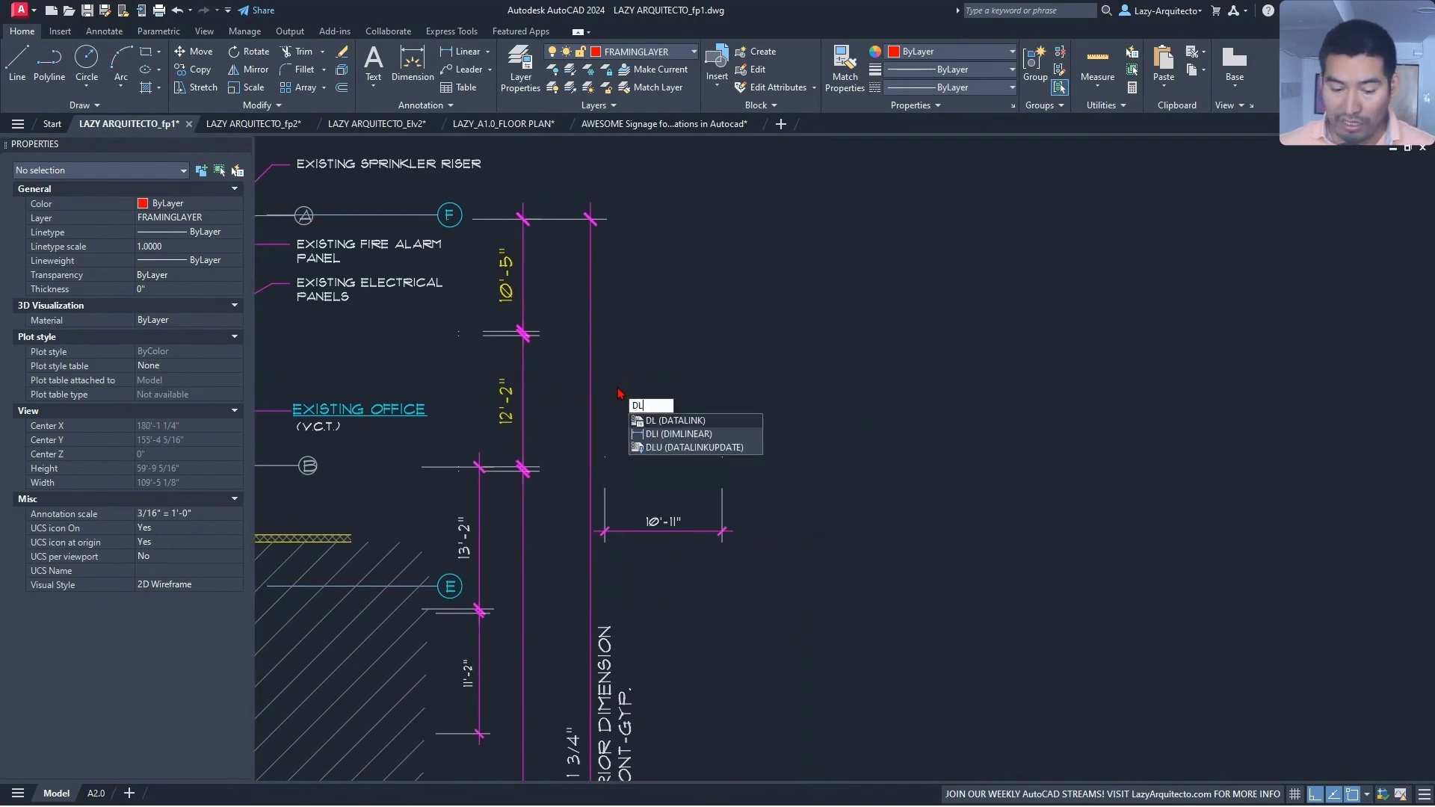
text(I)
key(Return)
click(613, 383)
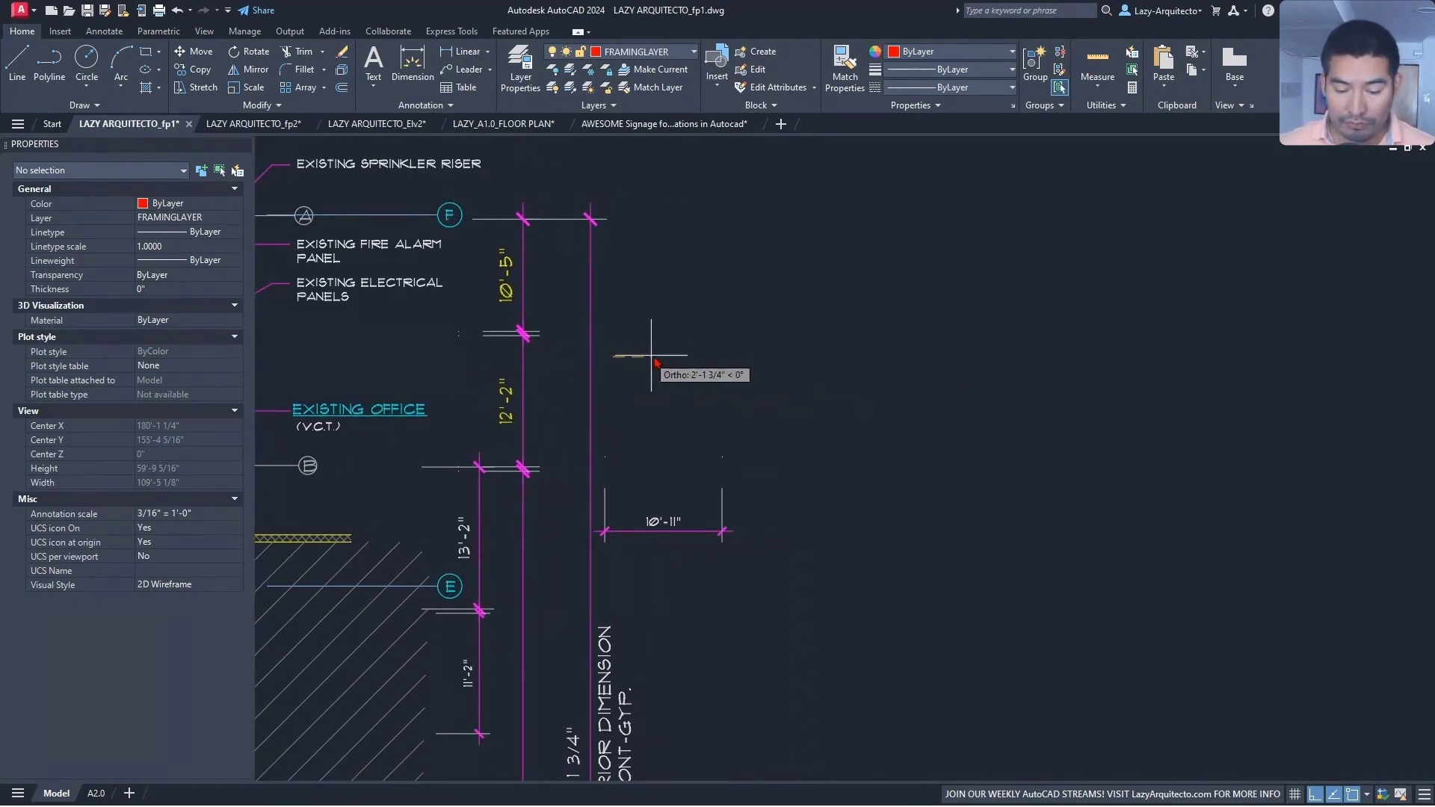
click(699, 383)
click(686, 431)
click(657, 428)
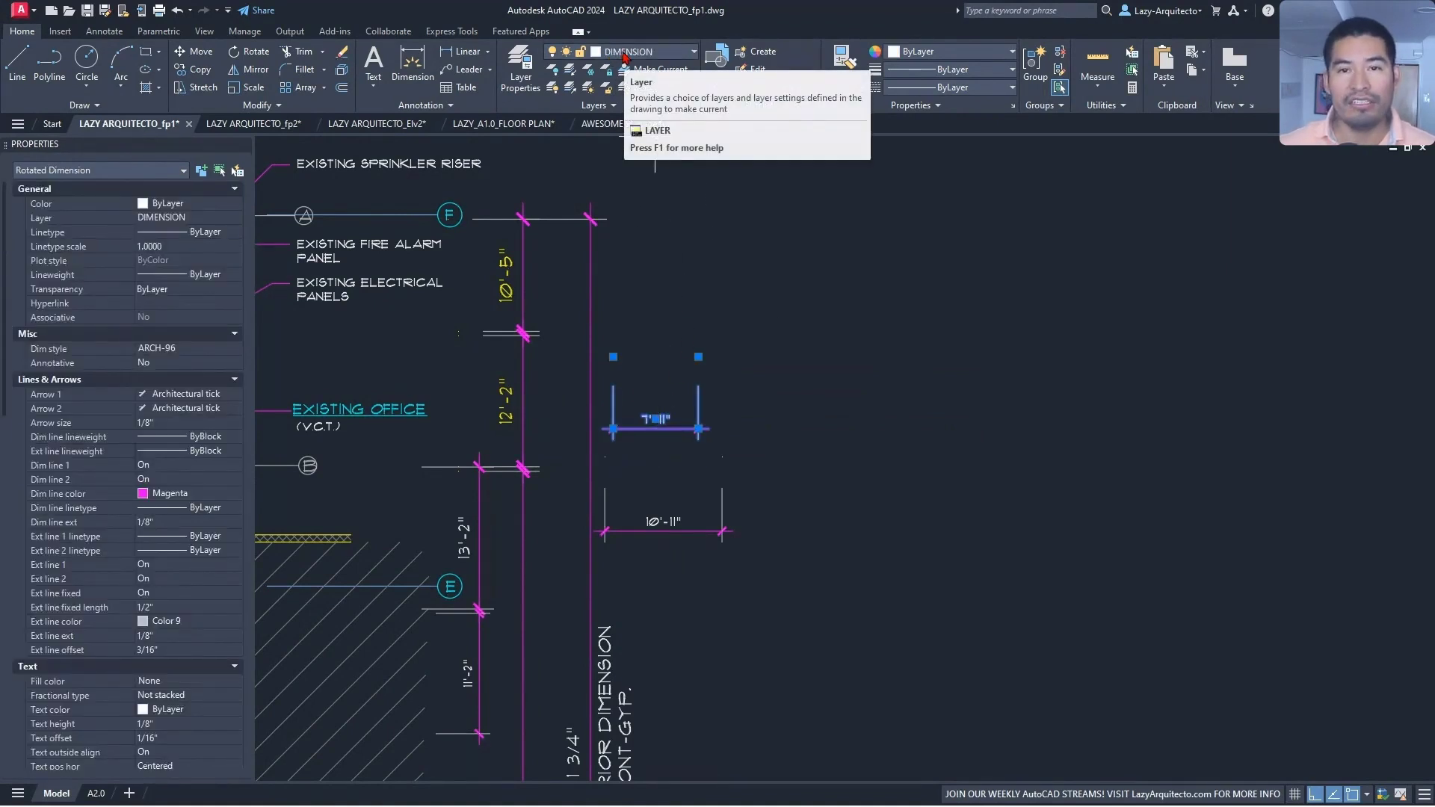
- In the LAZY ARQUITECTO_fp2 drawing, examine the 20'-6" dimension's extension lines crossing the plan and identify its dimension style
key(ctrl+Tab)
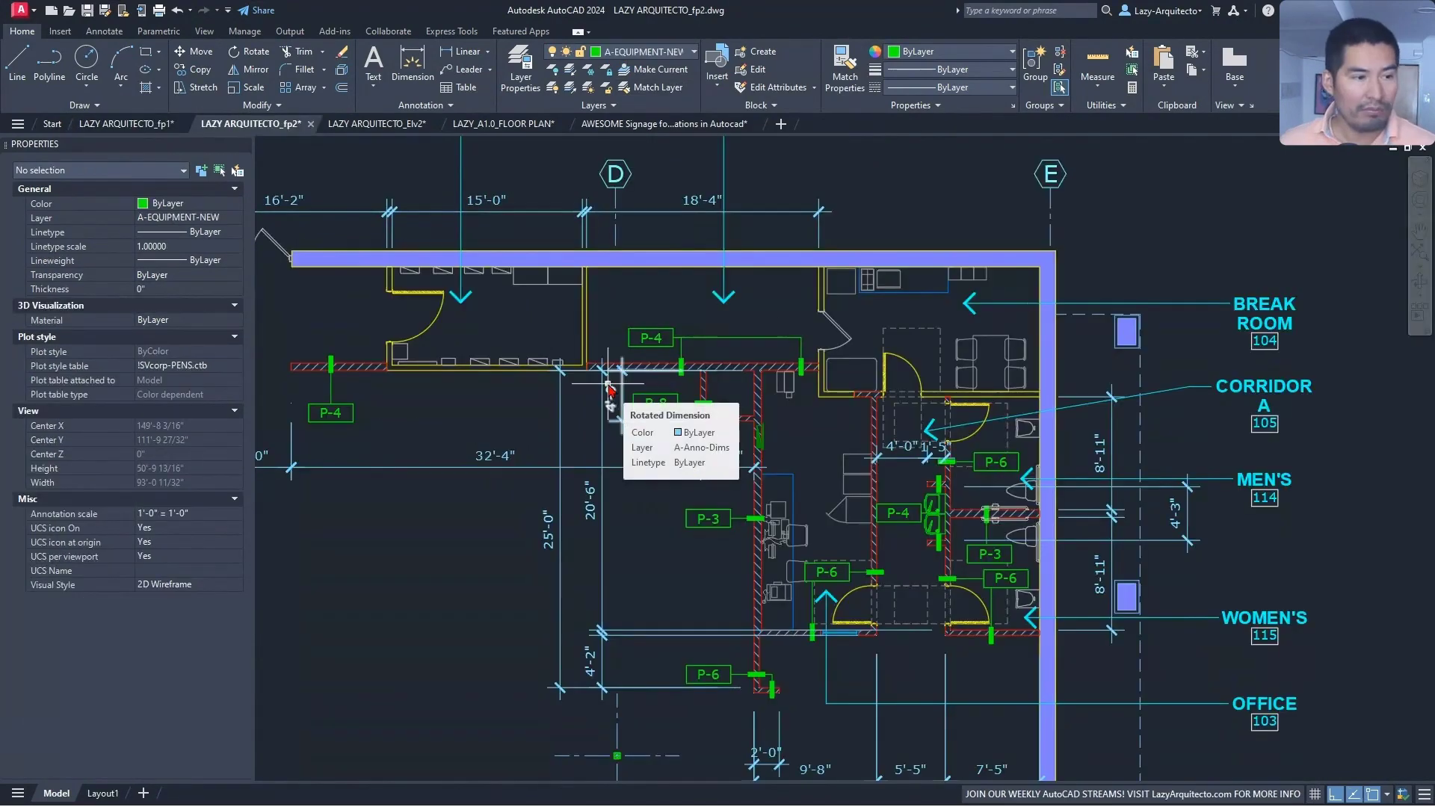
middle_drag(610, 389, 580, 357)
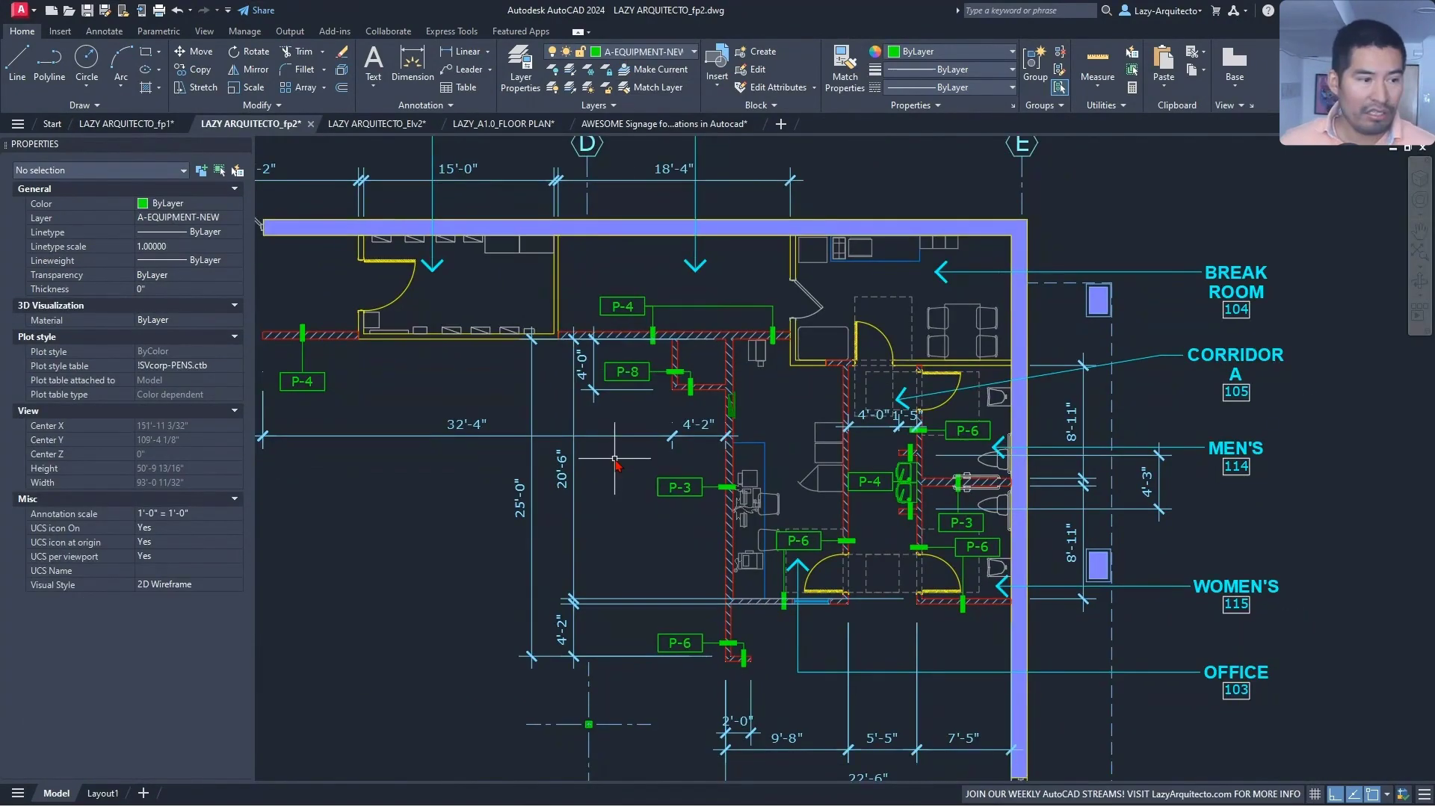
scroll(817, 557, up, 3)
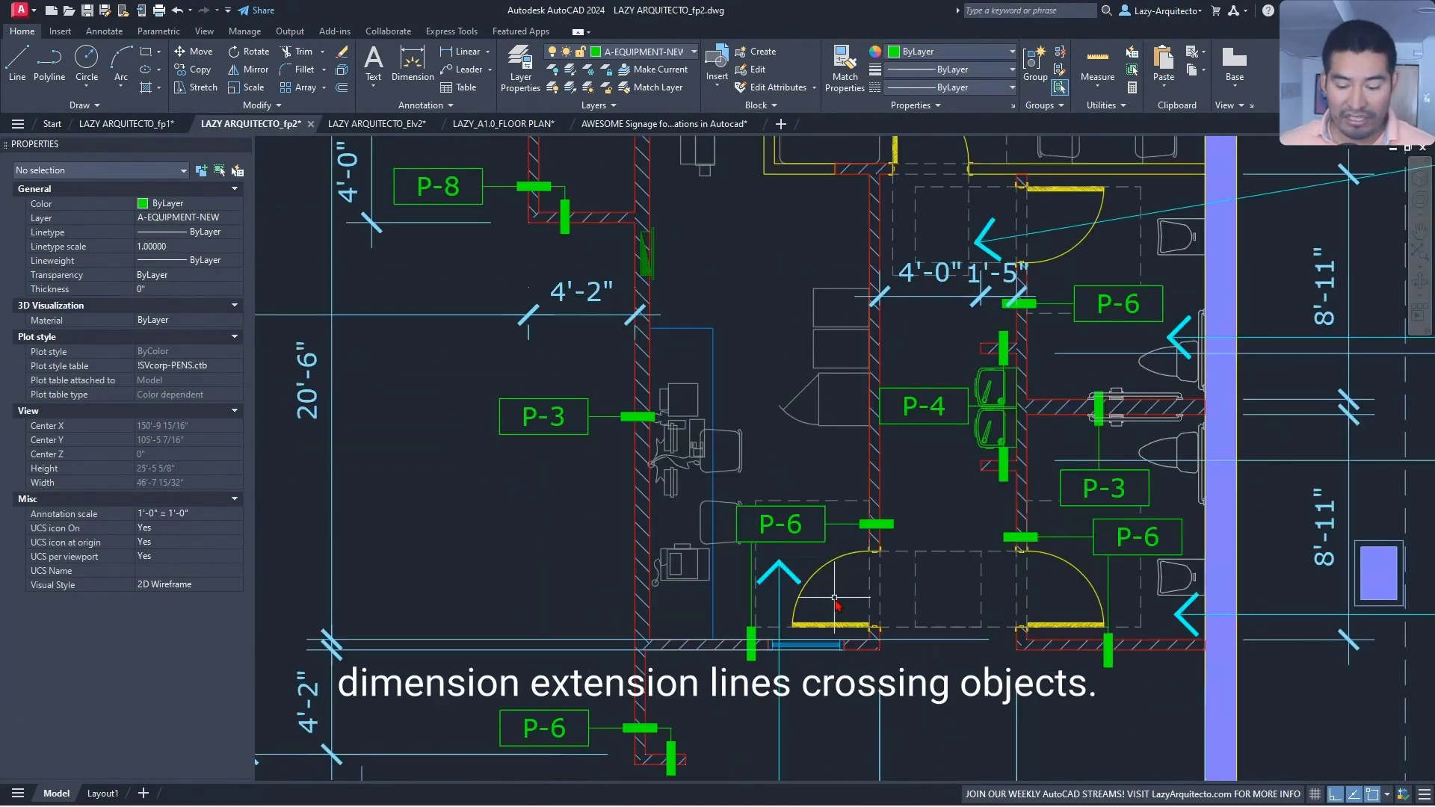
click(935, 641)
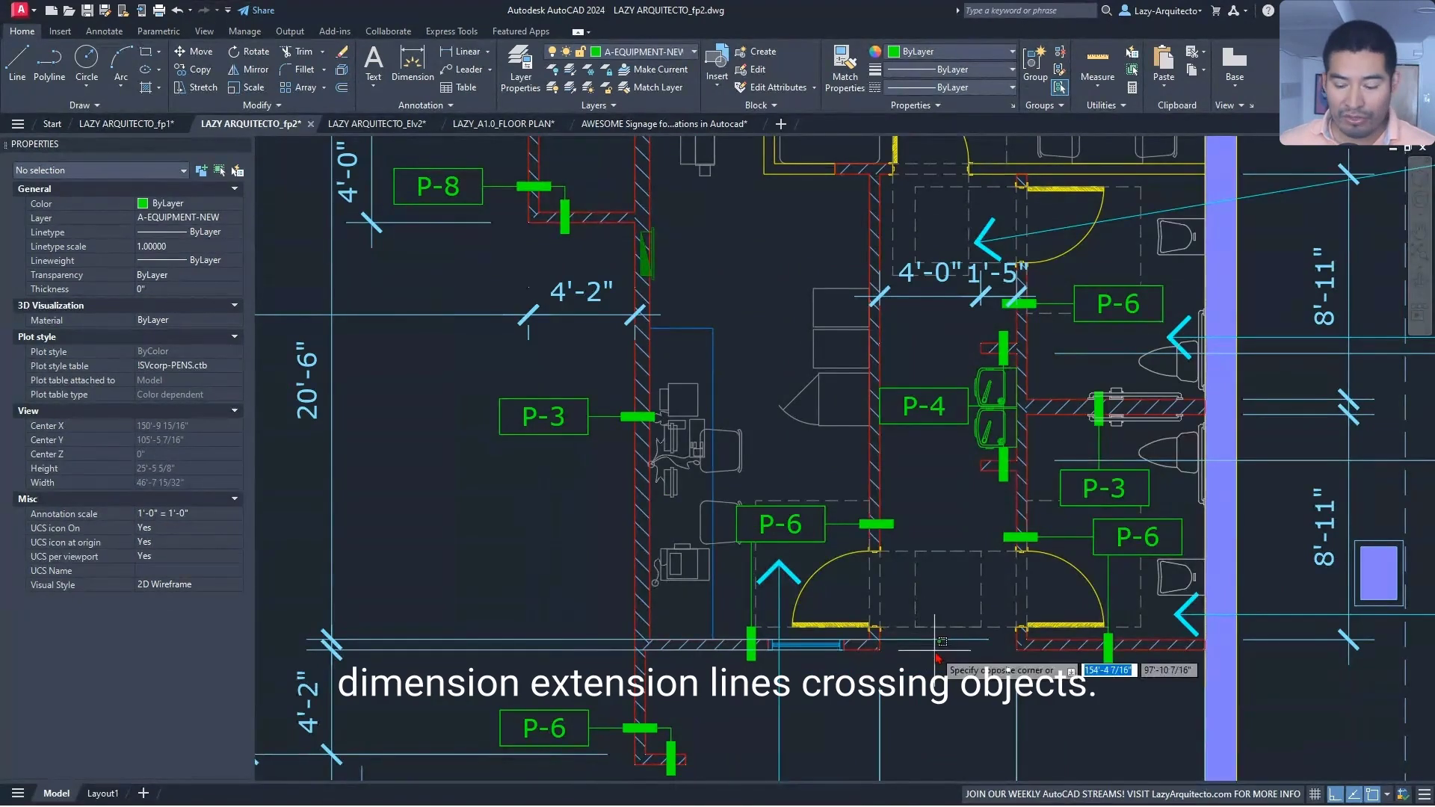
click(722, 628)
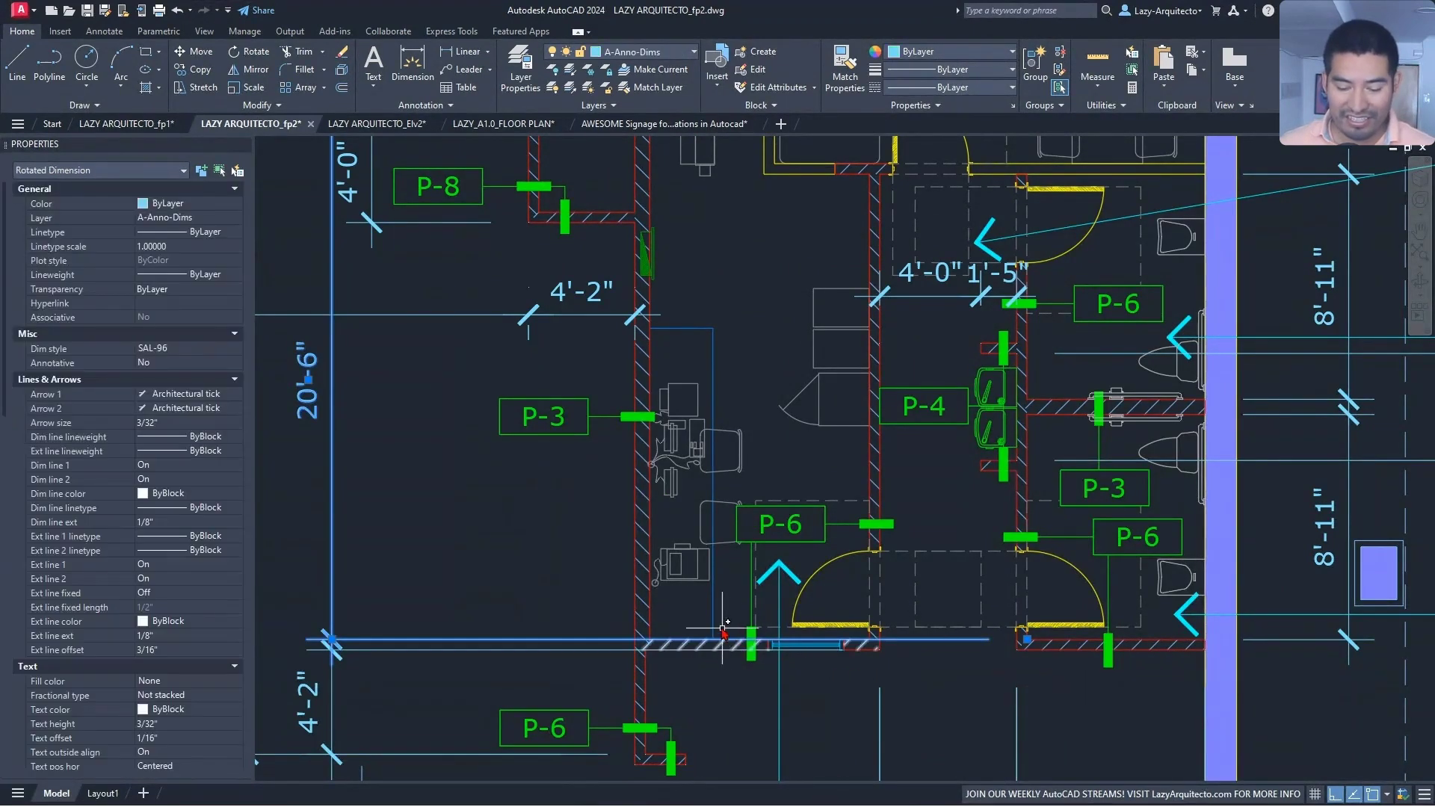
scroll(722, 628, down, 5)
scroll(609, 587, up, 5)
mouse_move(607, 583)
middle_down()
mouse_move(621, 495)
mouse_move(635, 528)
mouse_move(580, 503)
middle_up()
scroll(635, 530, down, 5)
scroll(636, 529, up, 5)
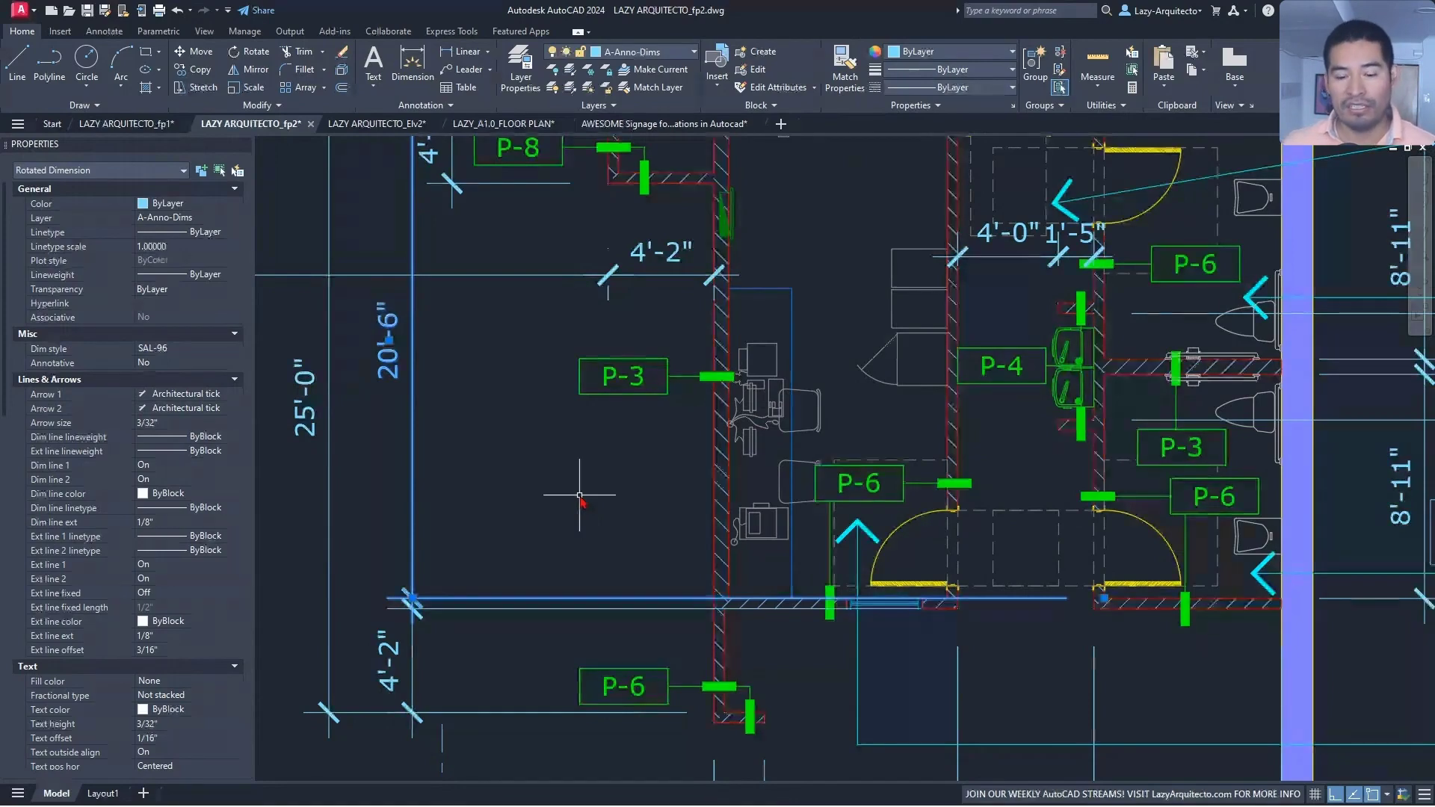
mouse_move(579, 495)
middle_down()
mouse_move(641, 561)
mouse_move(615, 513)
middle_up()
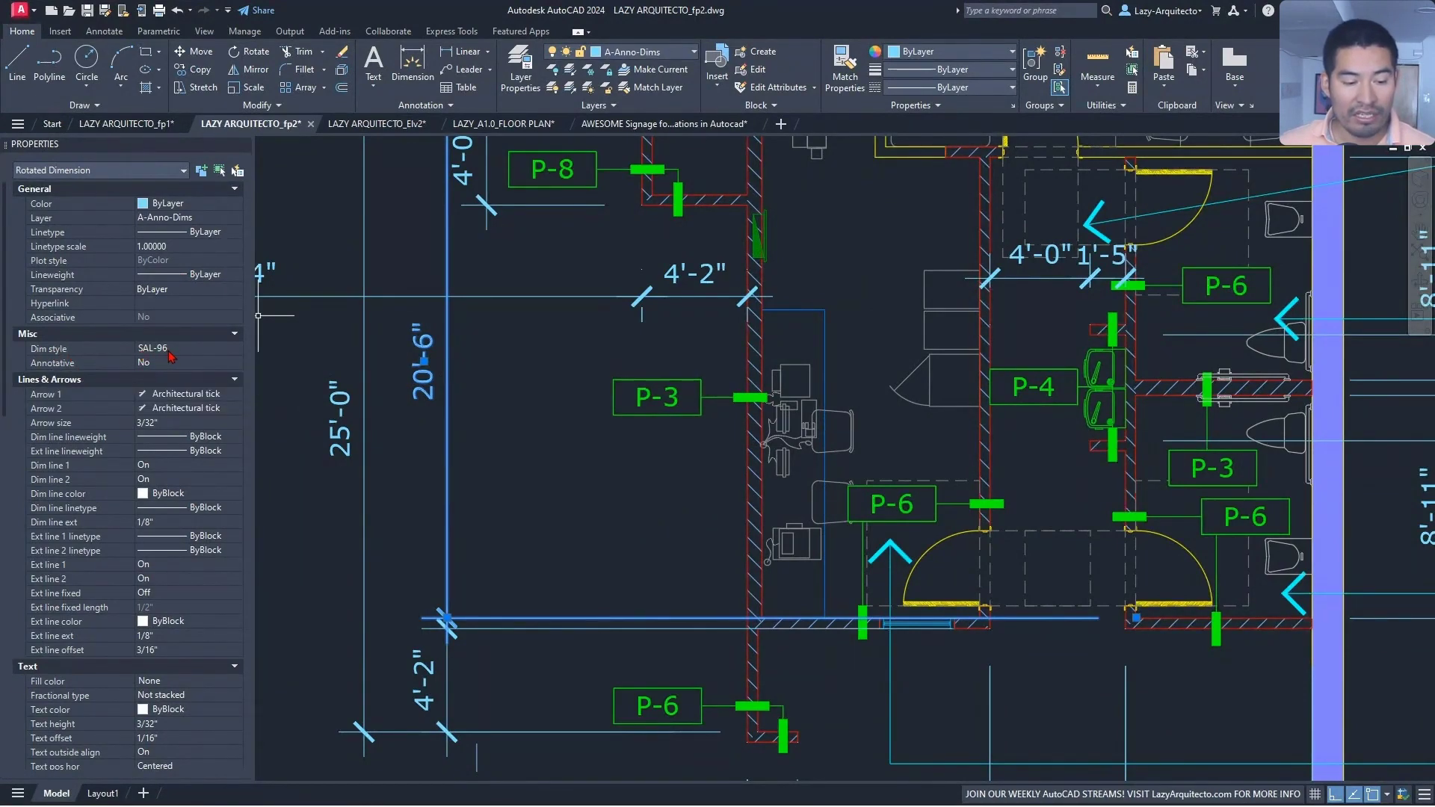
key(Escape)
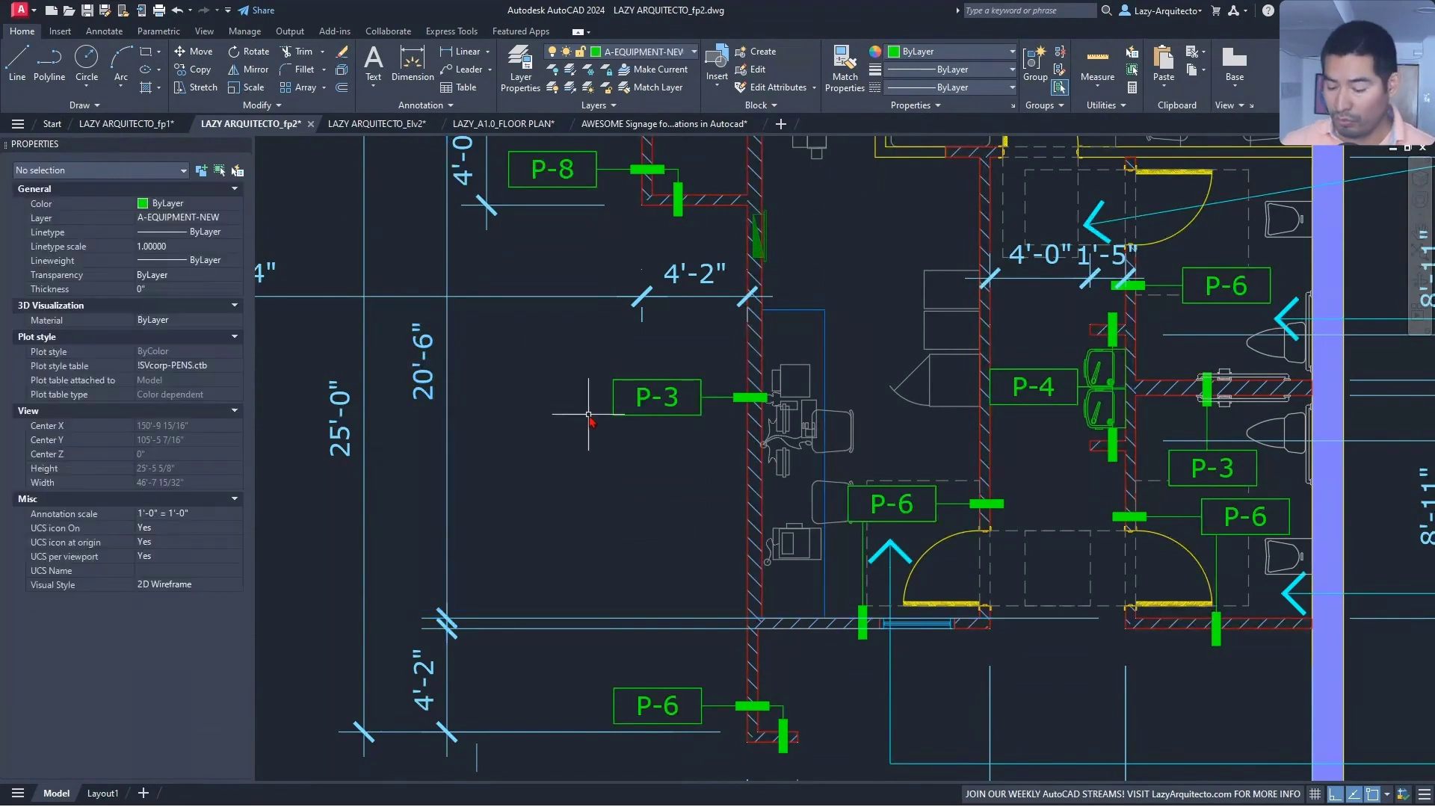
- Modify the SAL-96 dimension style to use fixed length extension lines with a length of 1/2"
text(DIMSTY)
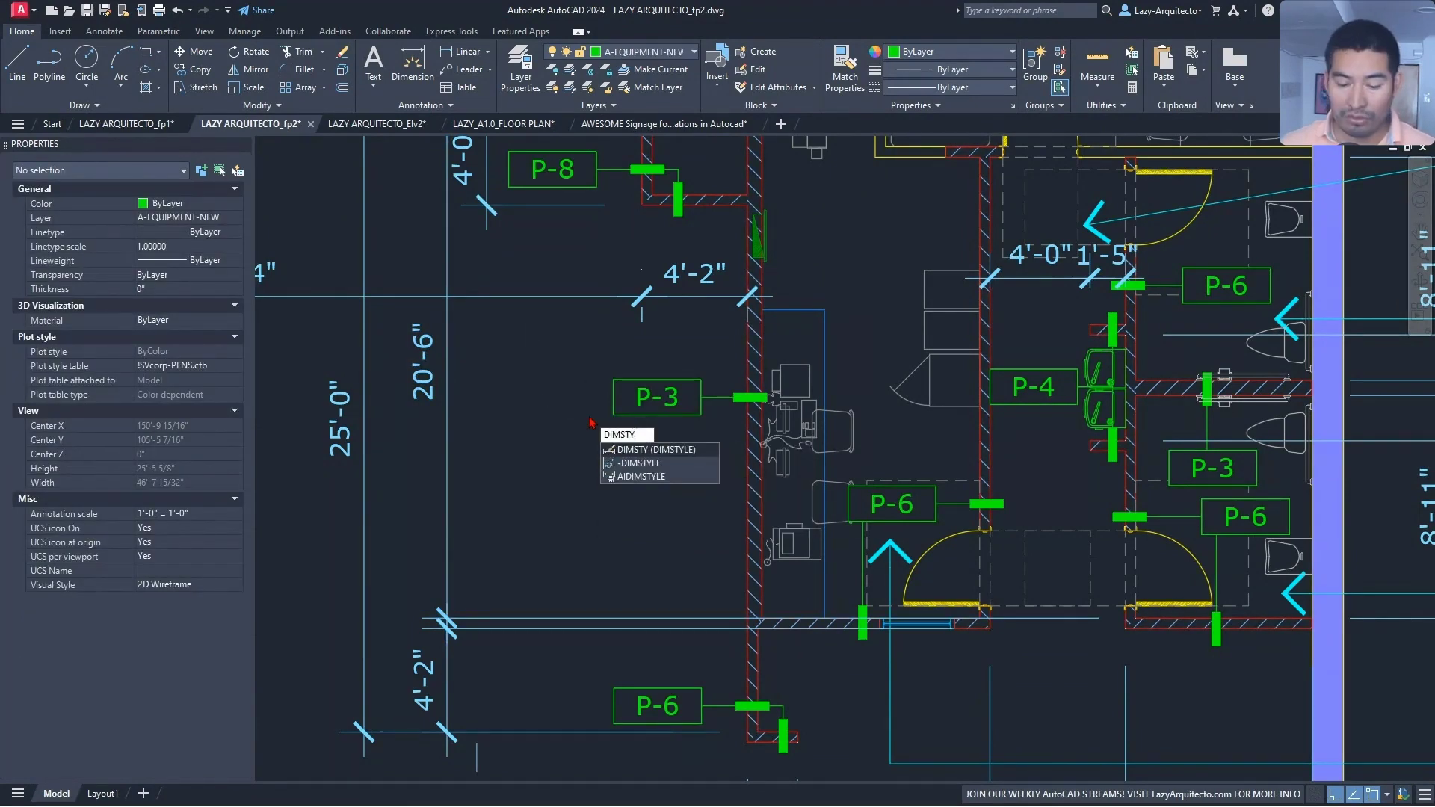
key(Return)
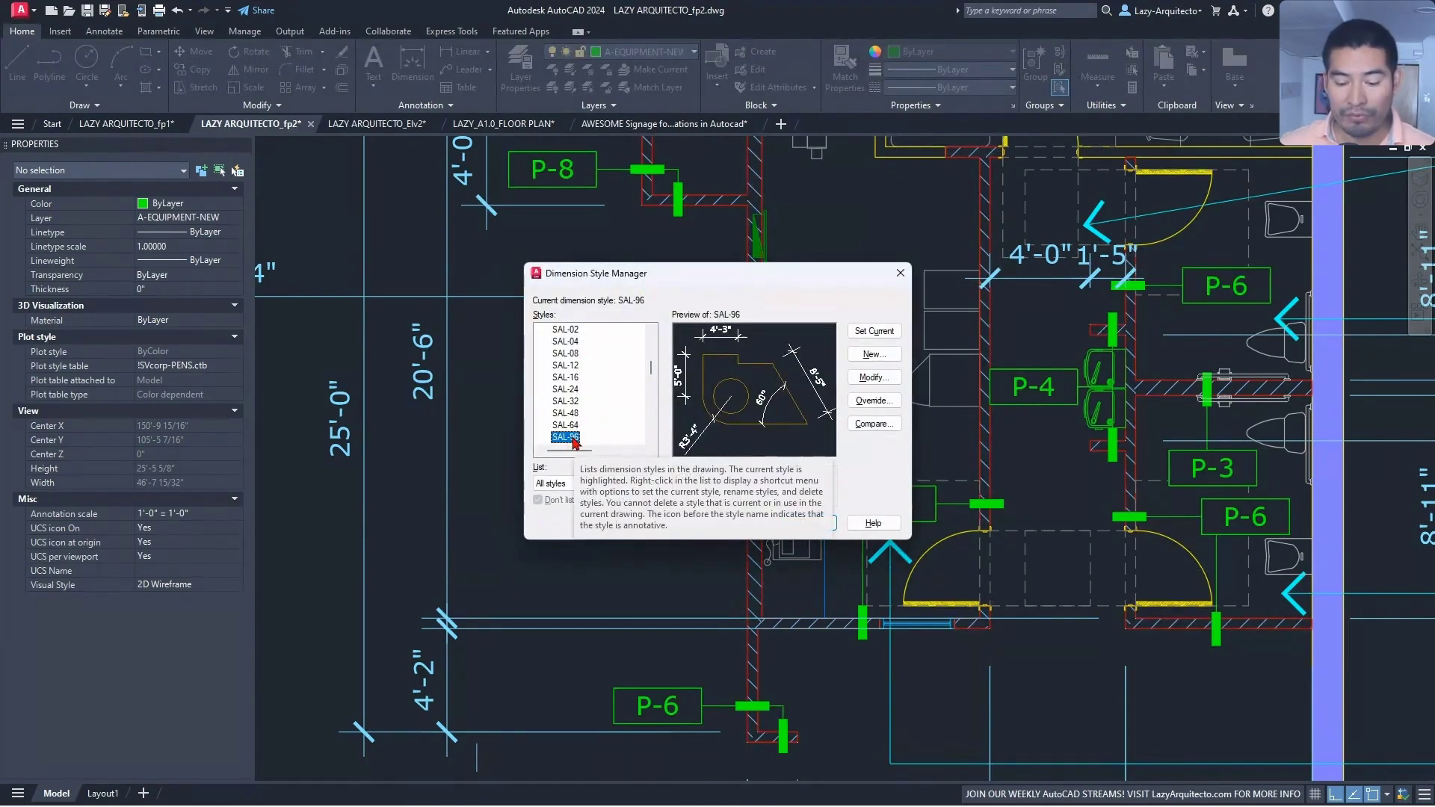
click(874, 377)
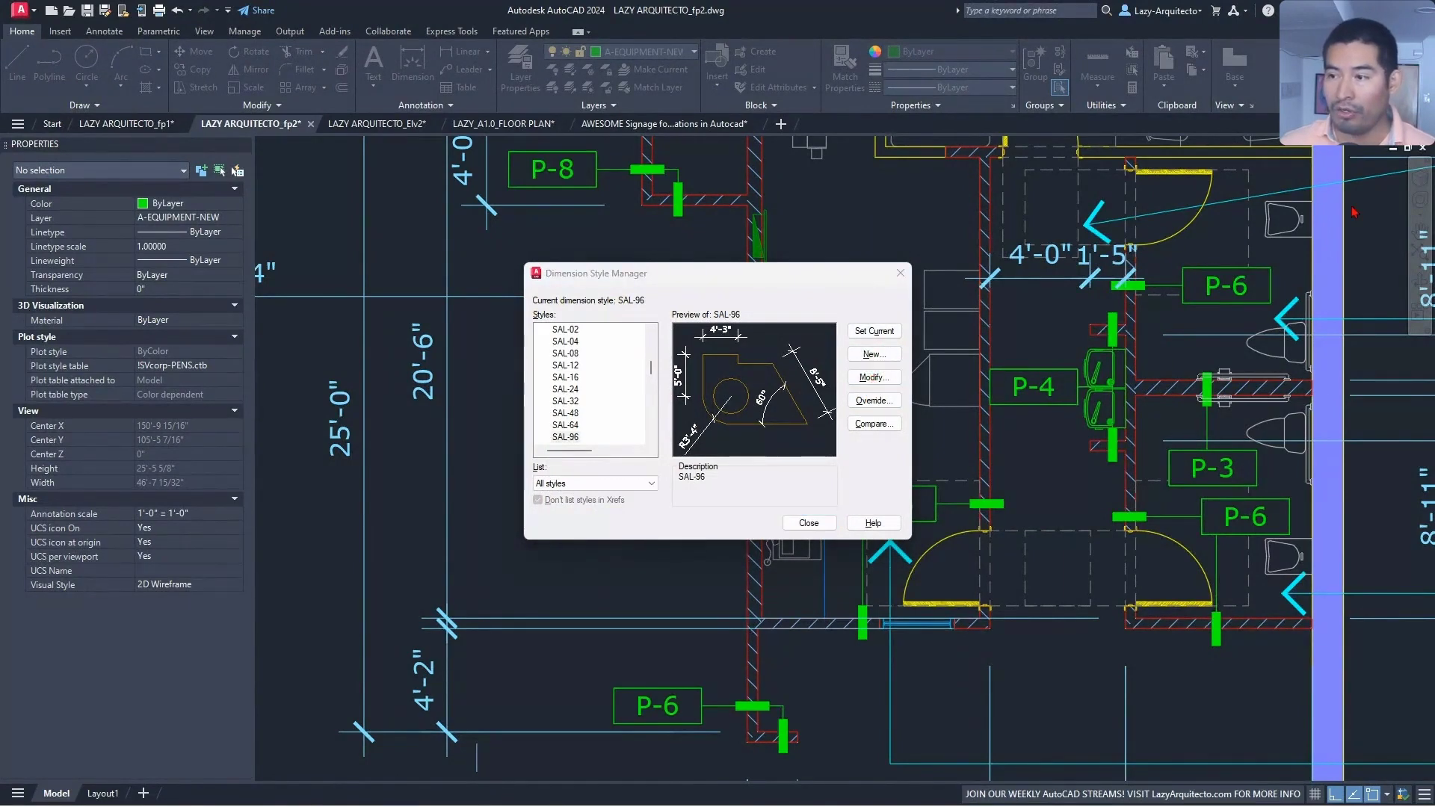
drag(1067, 378, 599, 215)
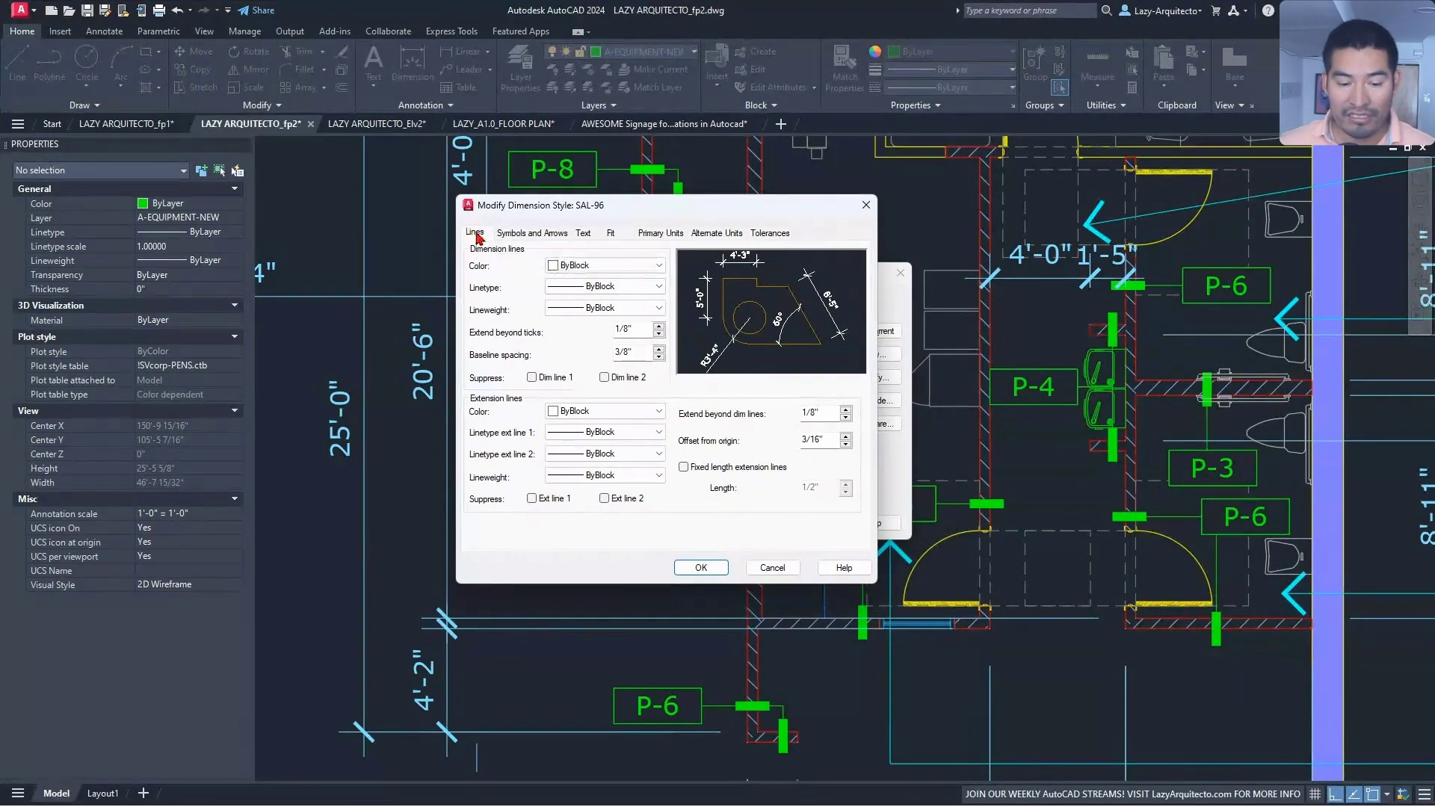
click(683, 468)
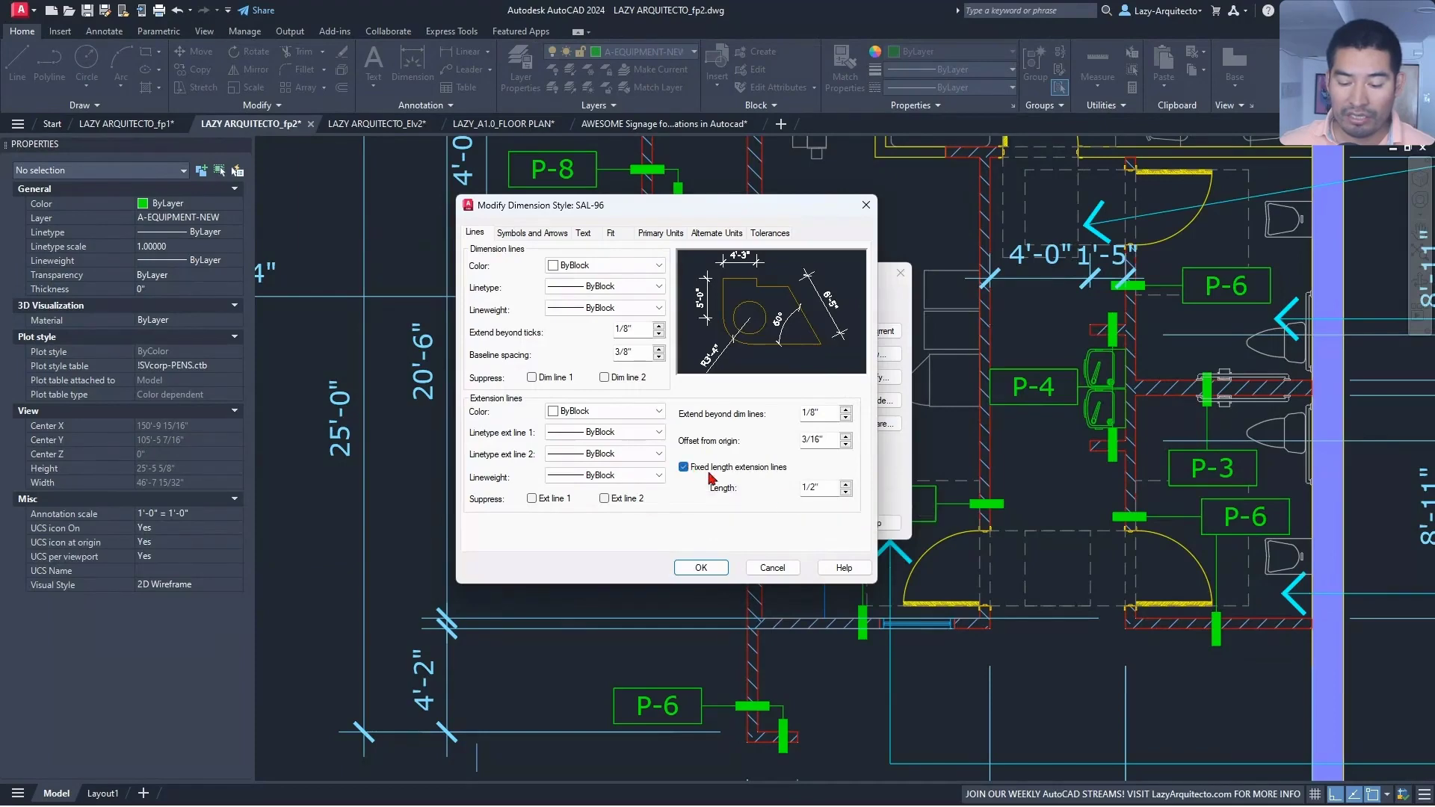
double_click(806, 486)
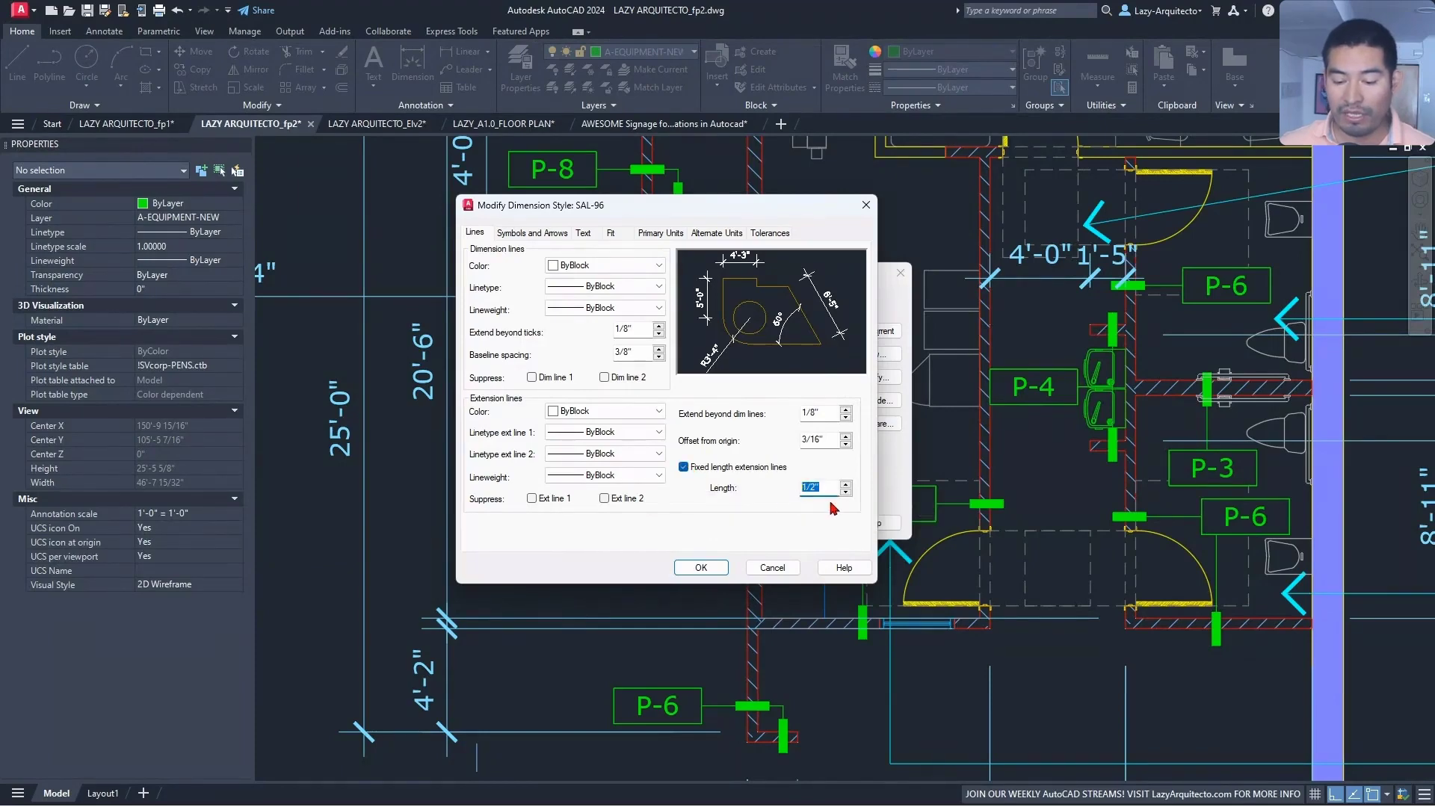
text(1/2")
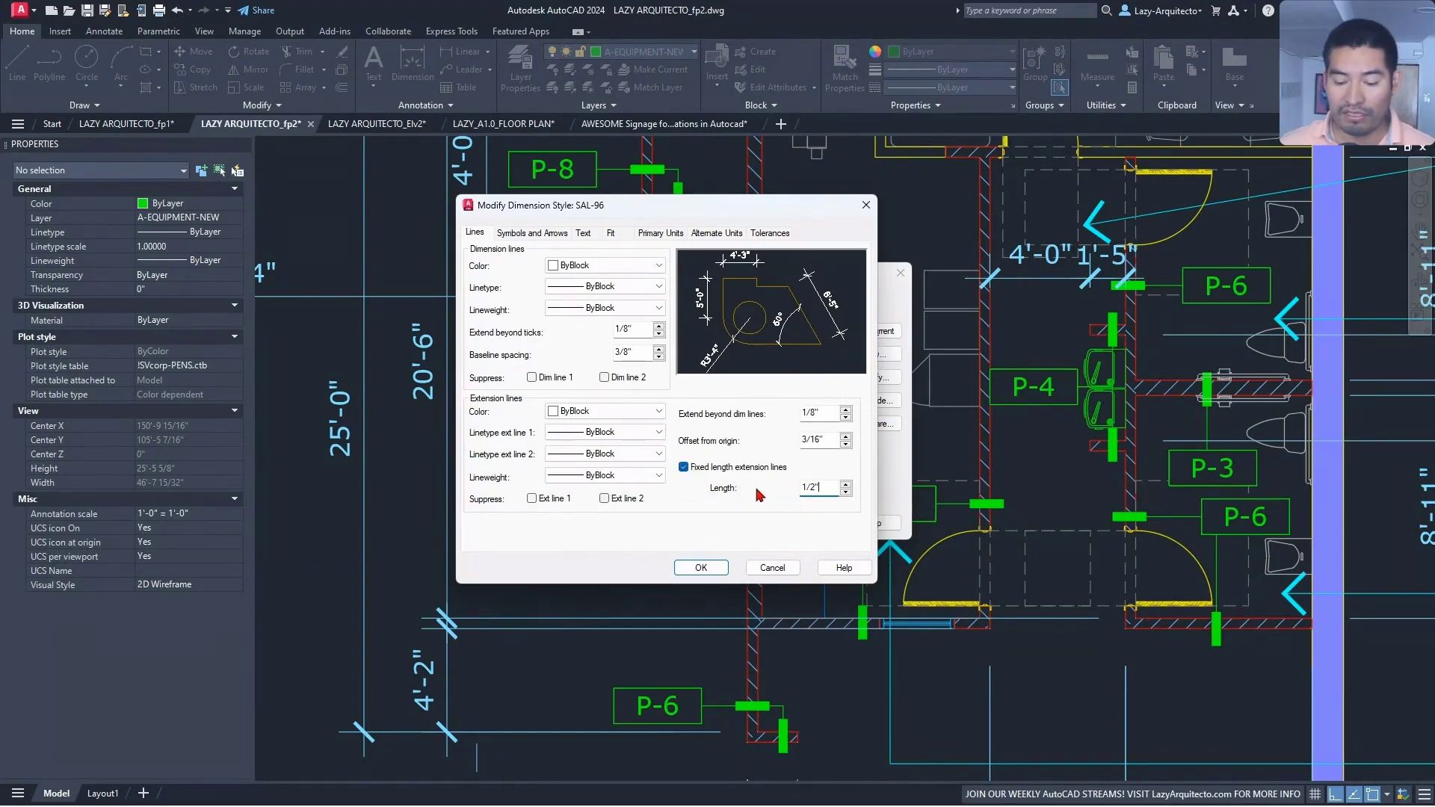
click(713, 568)
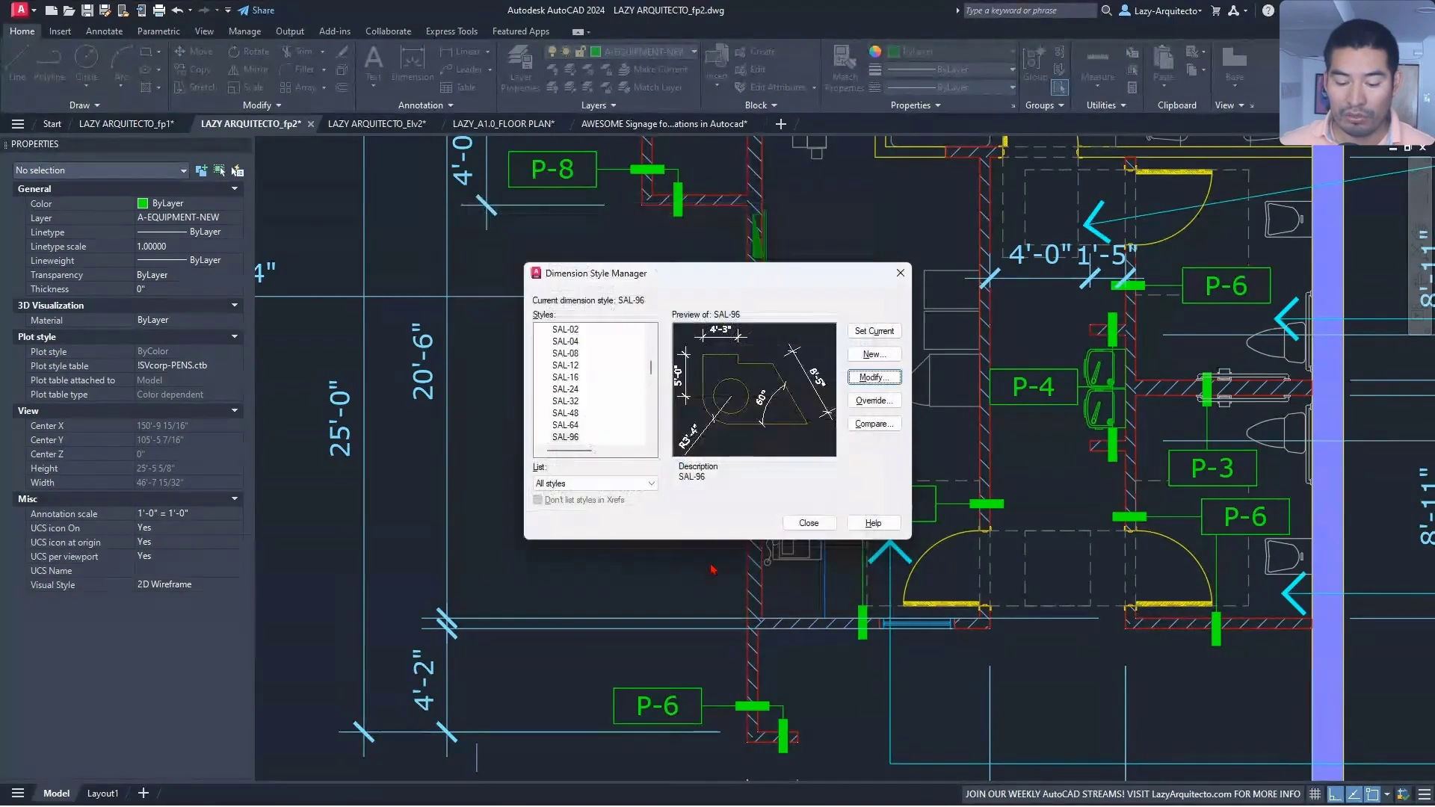
click(822, 521)
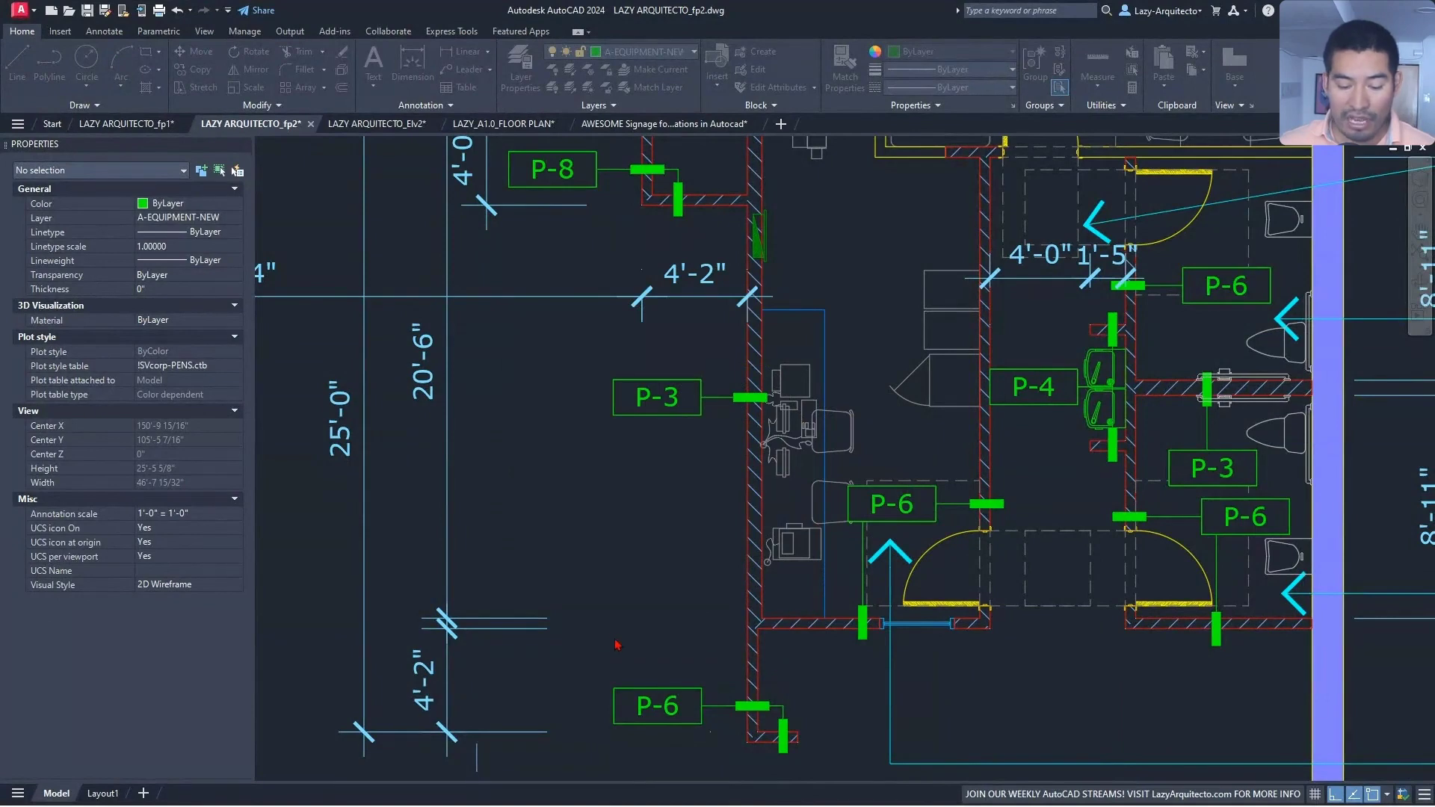
- Examine the fixed-length extension lines of the vertical dimensions beside the office walls in the plan
click(574, 641)
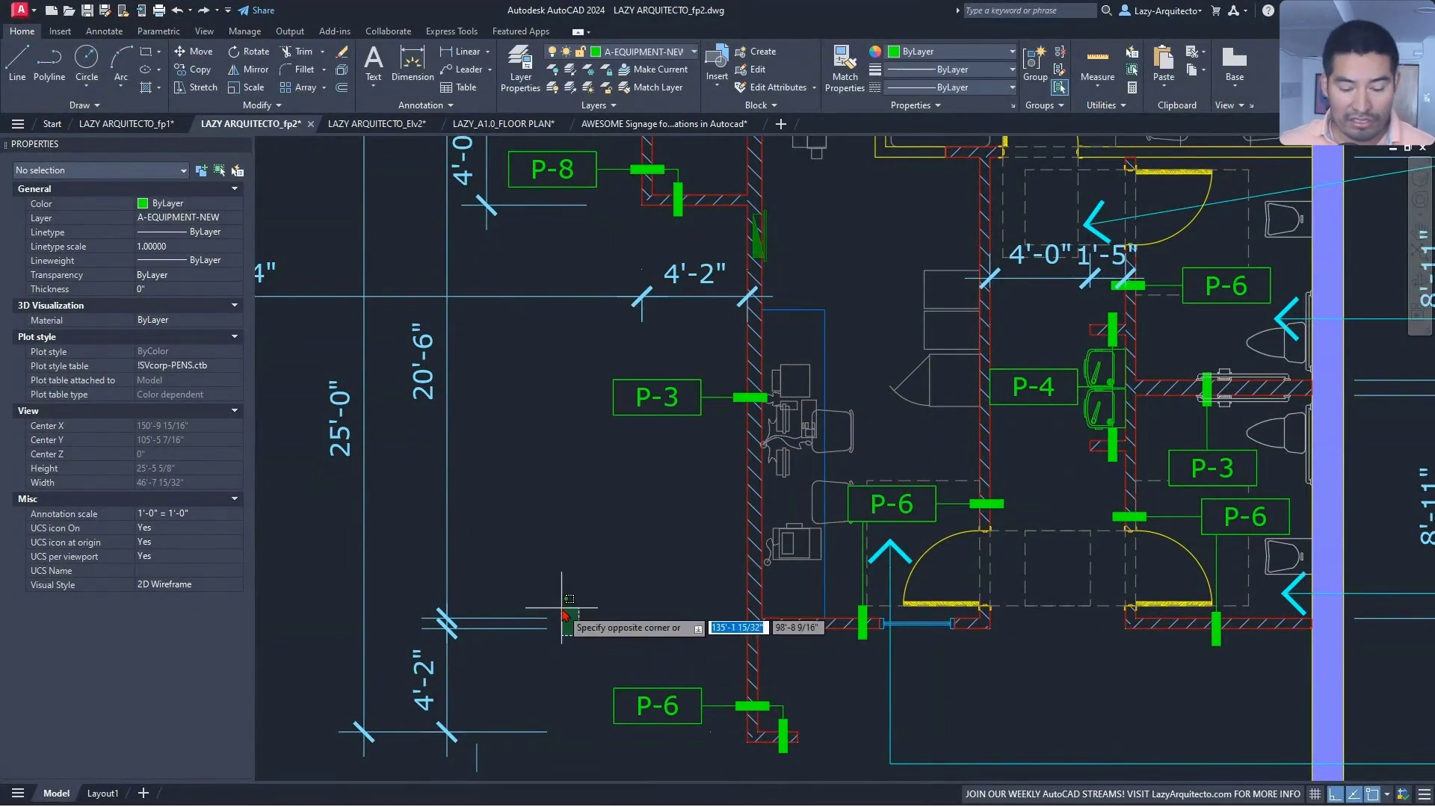
click(565, 614)
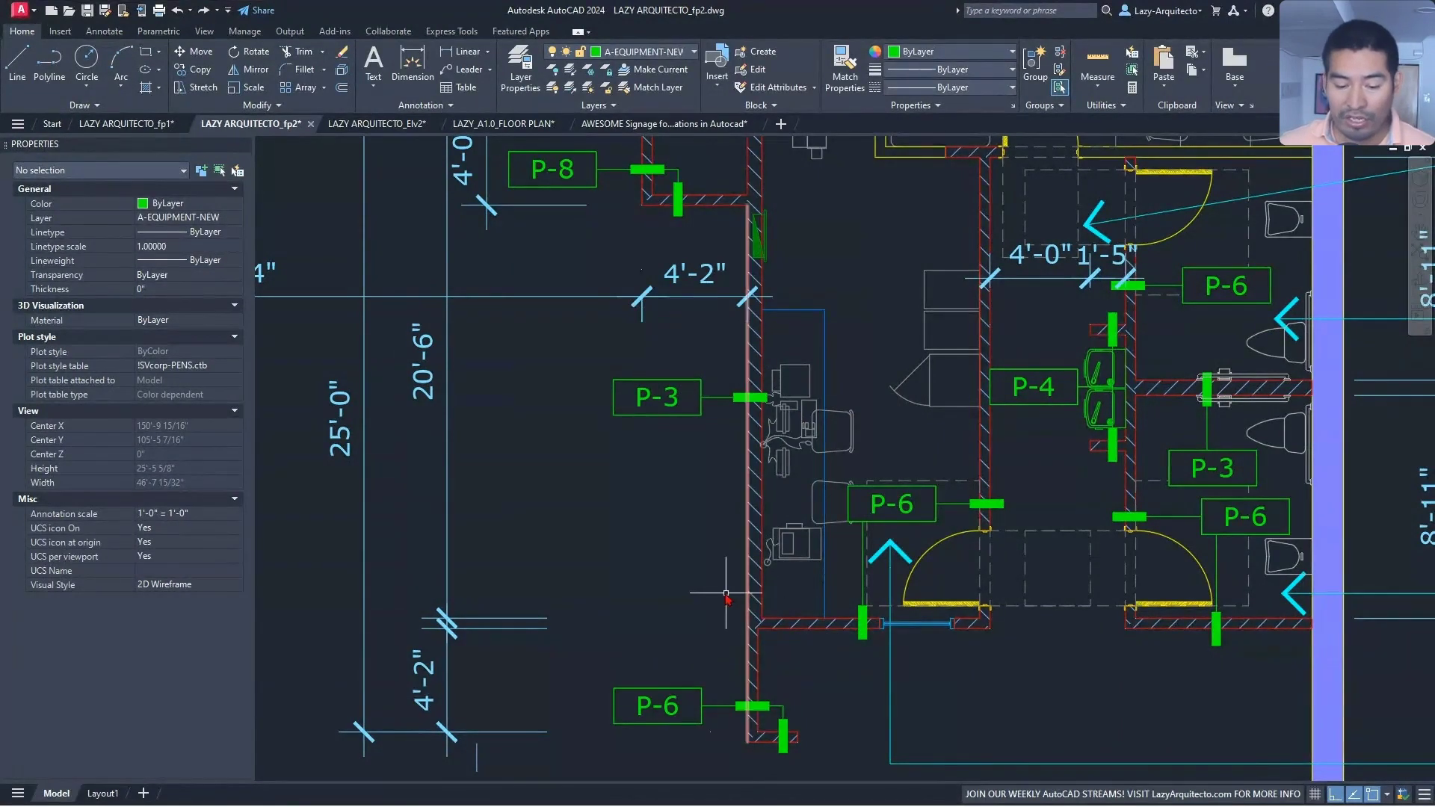
scroll(570, 562, down, 2)
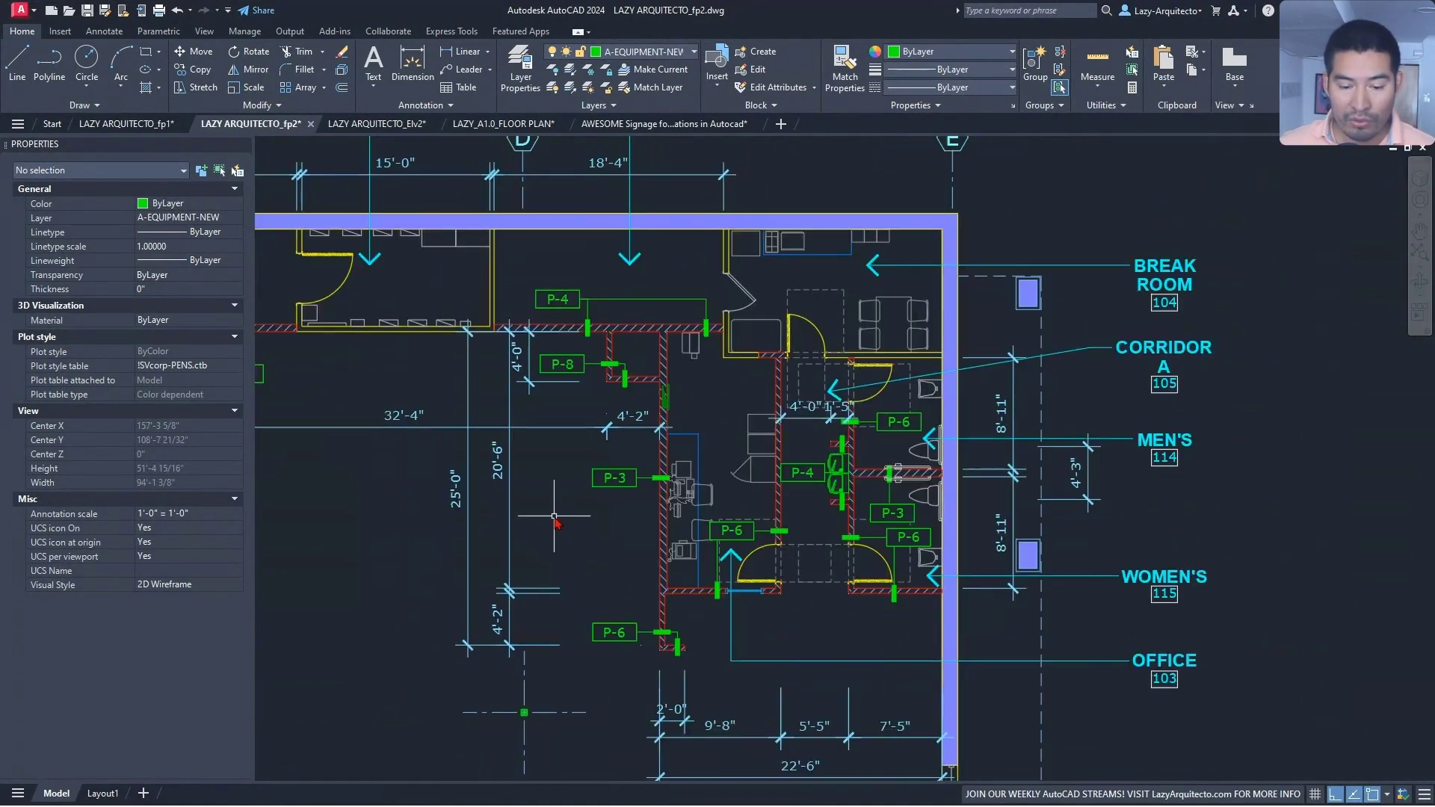
scroll(555, 617, up, 2)
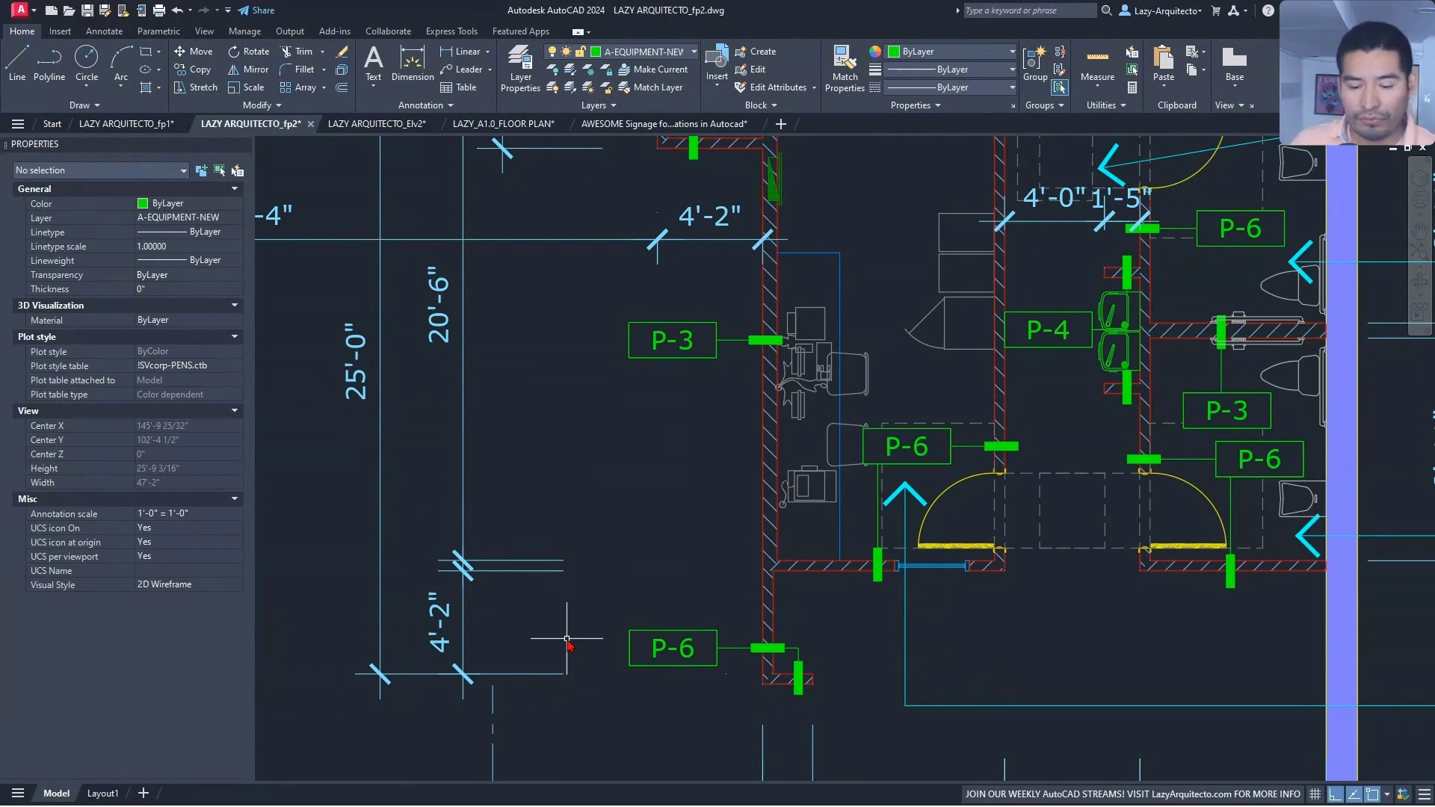
middle_drag(567, 640, 411, 627)
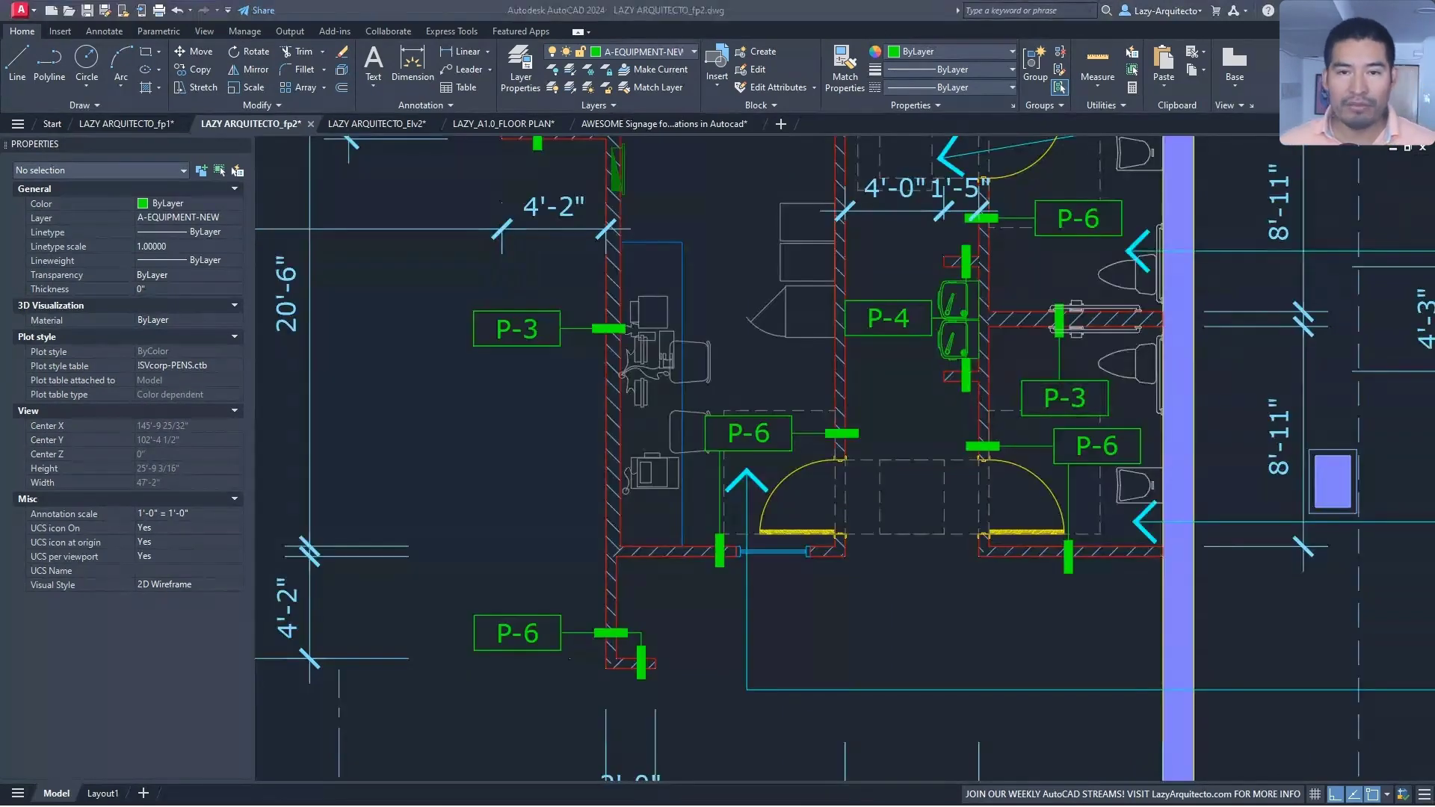
- In the LAZY ARQUITECTO_Elv2 drawing, compare the text size and dimension style of the 1'-6" and 10'-9" height dimensions
key(ctrl+Tab)
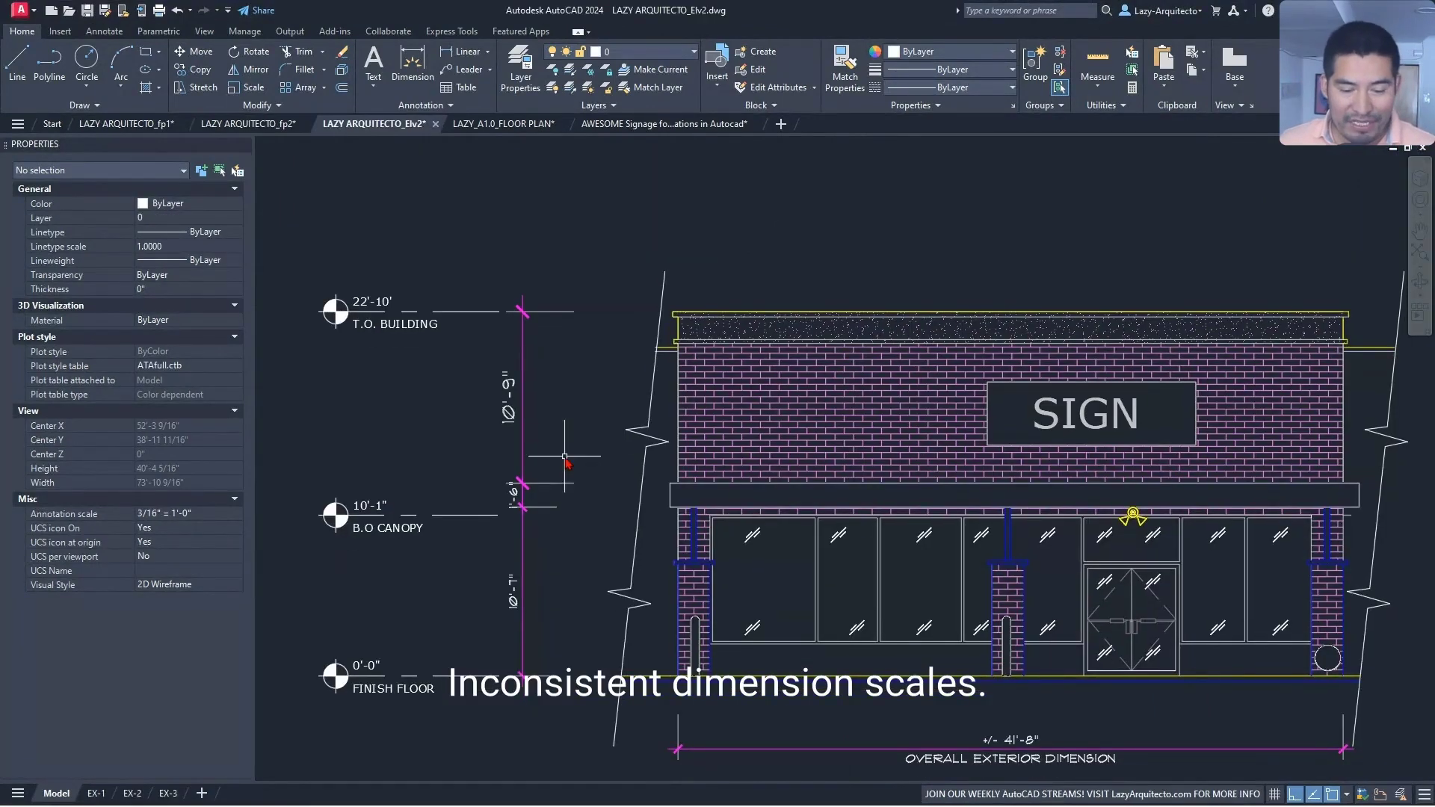
scroll(543, 458, up, 3)
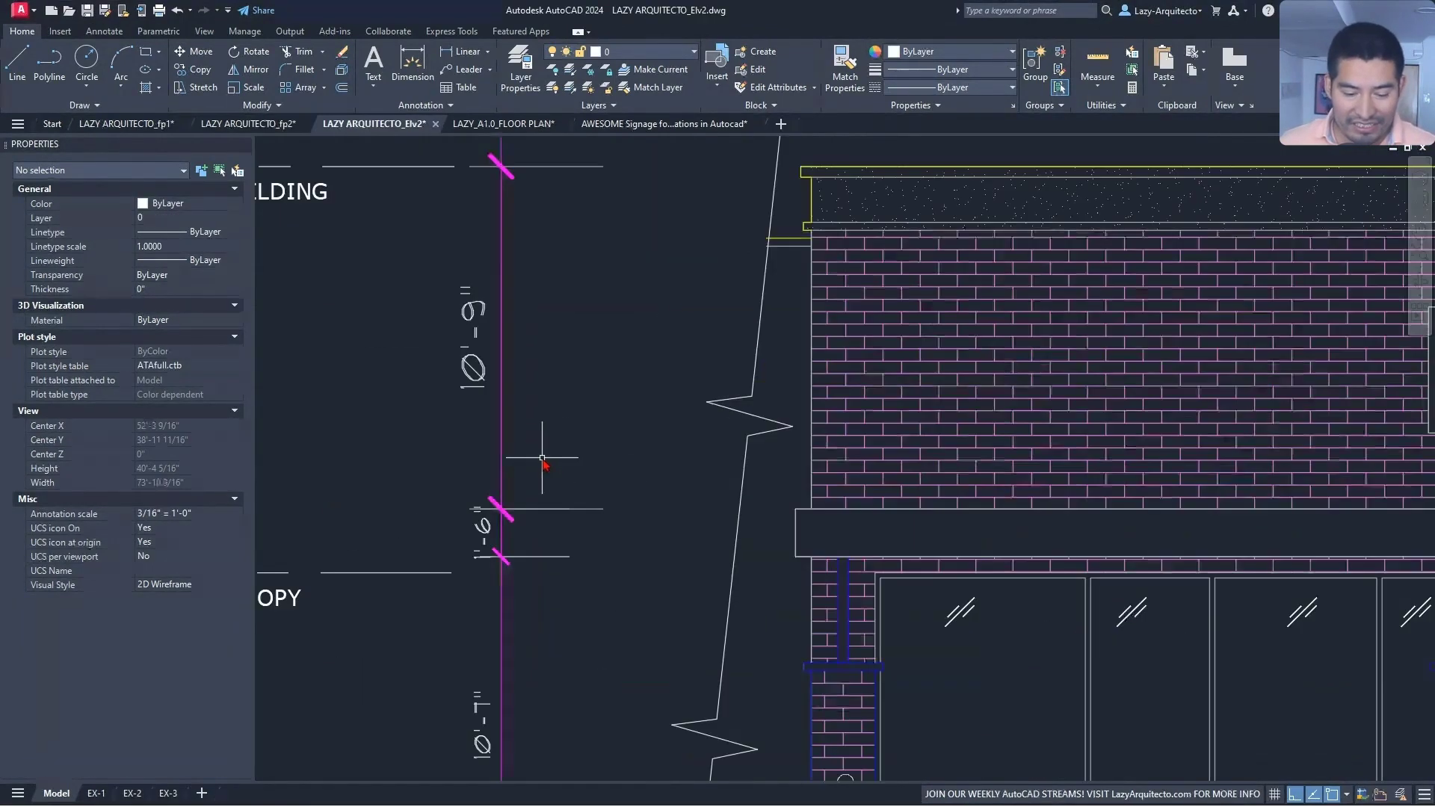
scroll(545, 481, down, 3)
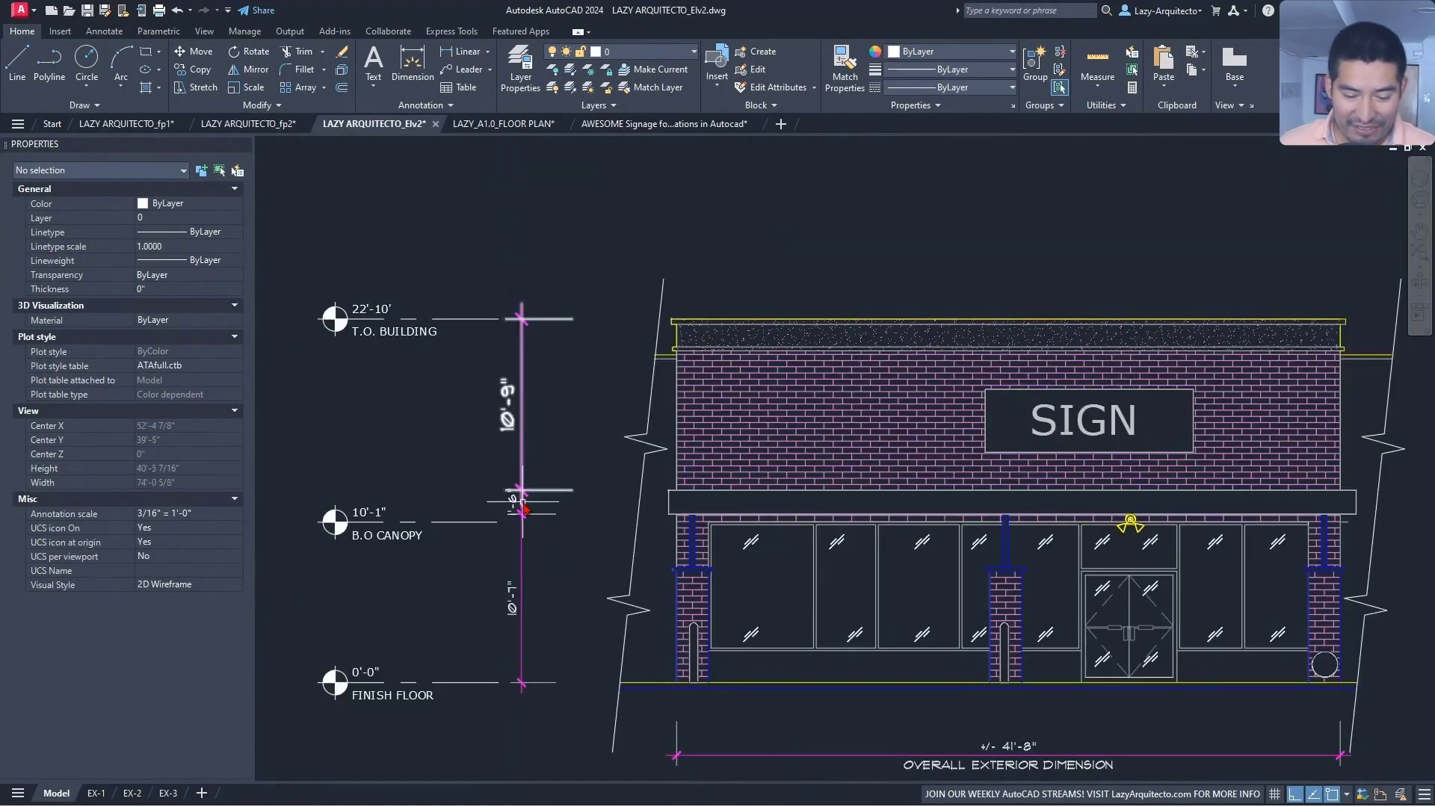
scroll(512, 494, up, 3)
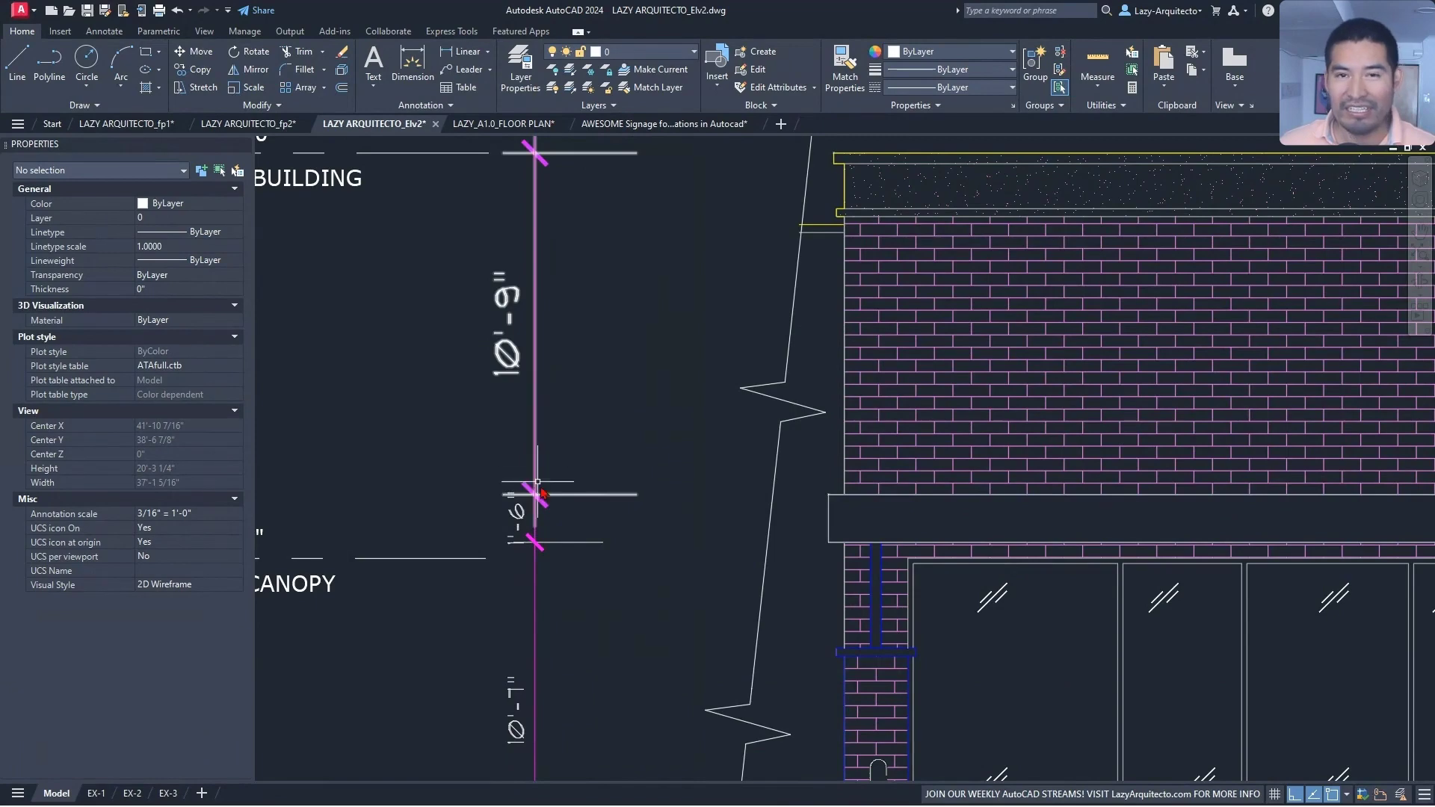
middle_drag(570, 449, 675, 492)
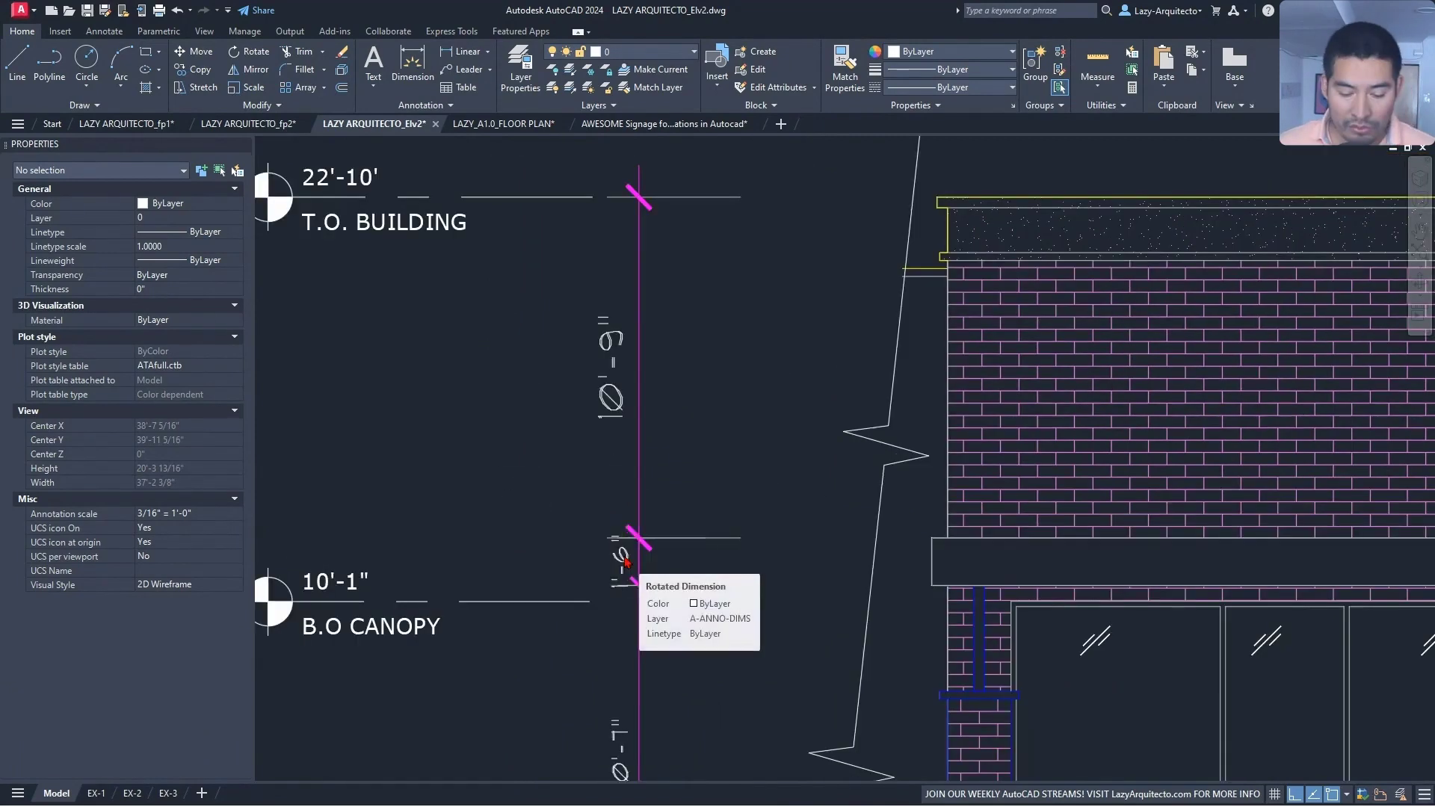
click(628, 559)
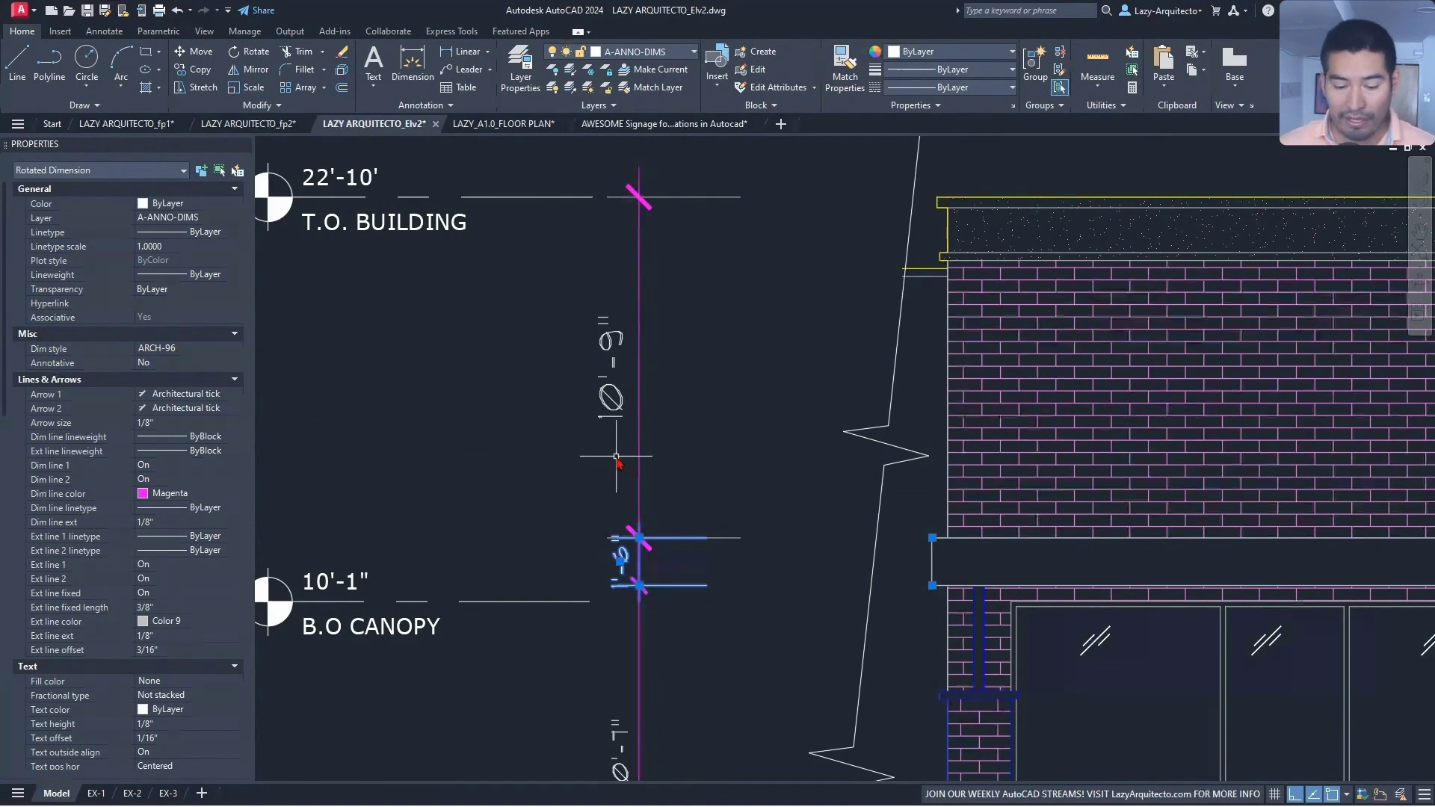
key(Escape)
click(613, 427)
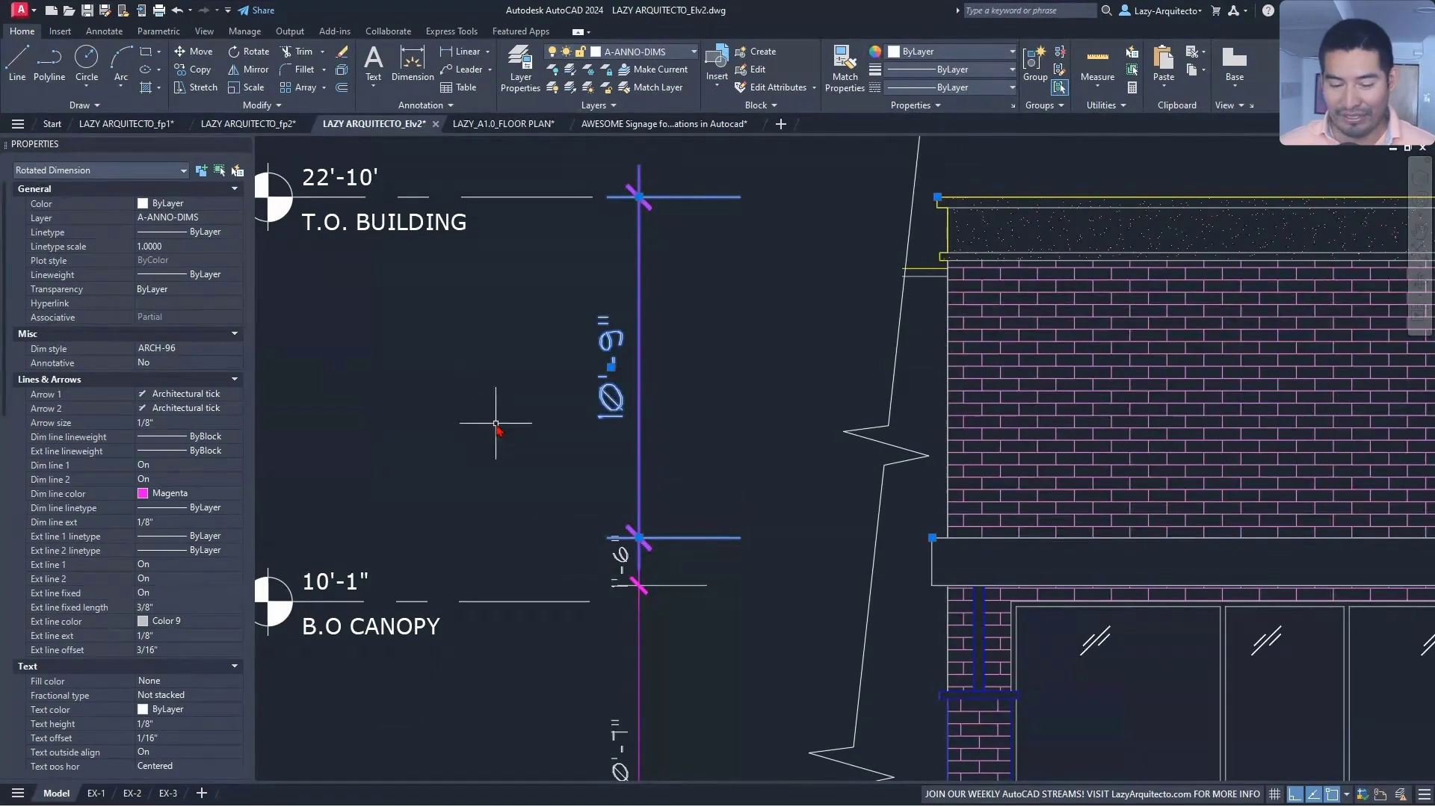
key(Escape)
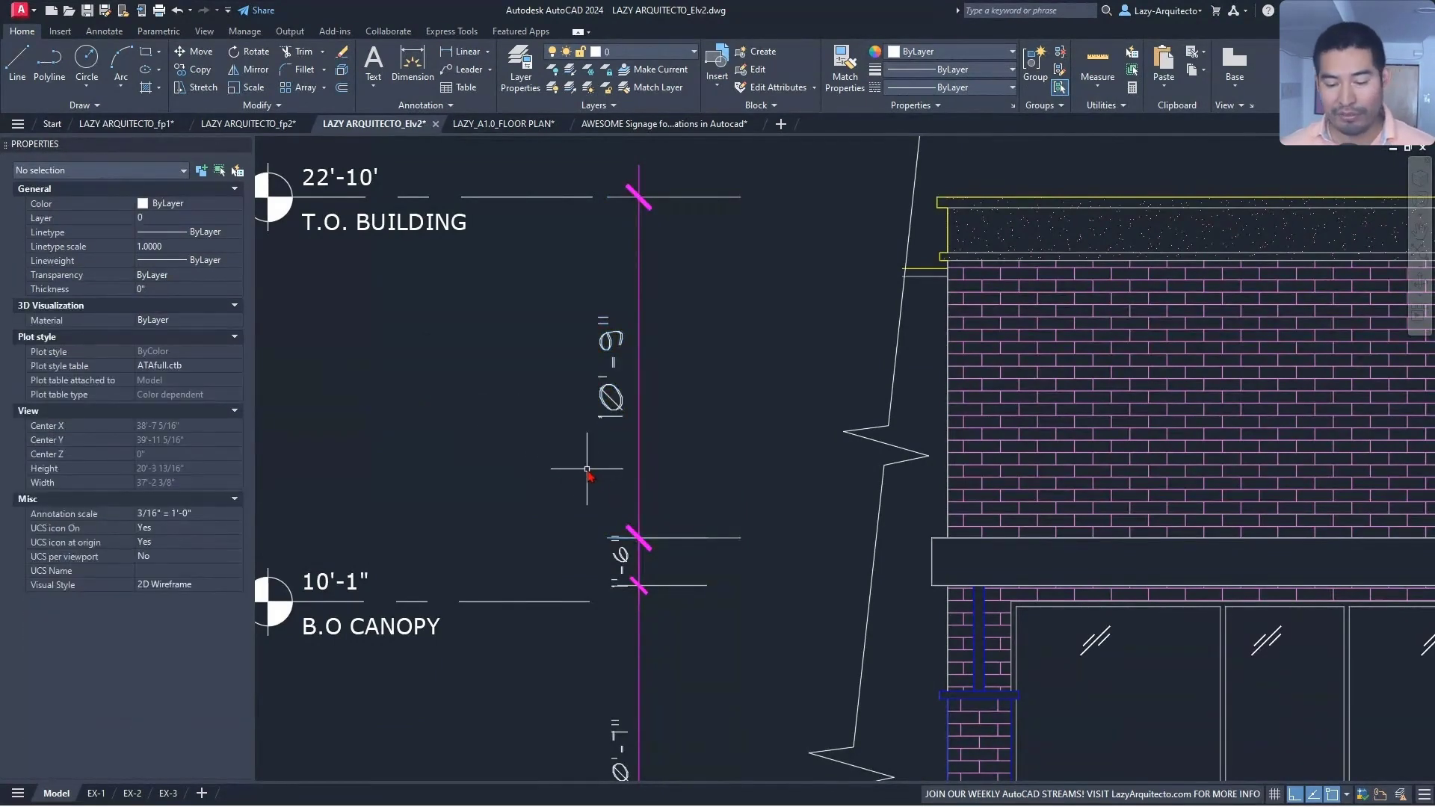
- Query the DIMSCALE system variable without changing it, and consult the Scale Factor Chart for AutoCAD in the web browser
scroll(576, 460, down, 3)
middle_drag(591, 467, 612, 468)
scroll(612, 468, up, 3)
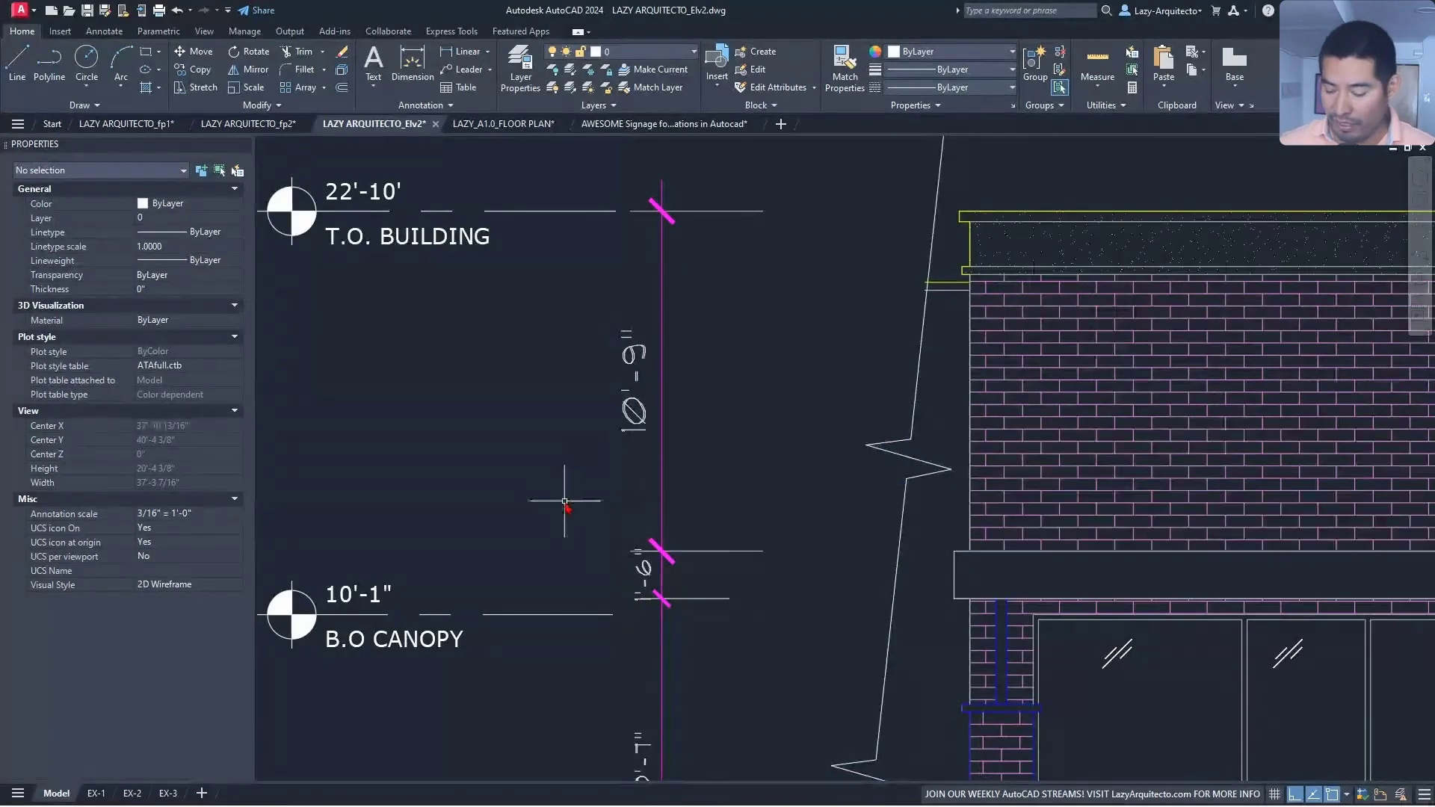
text(DIMSCALE)
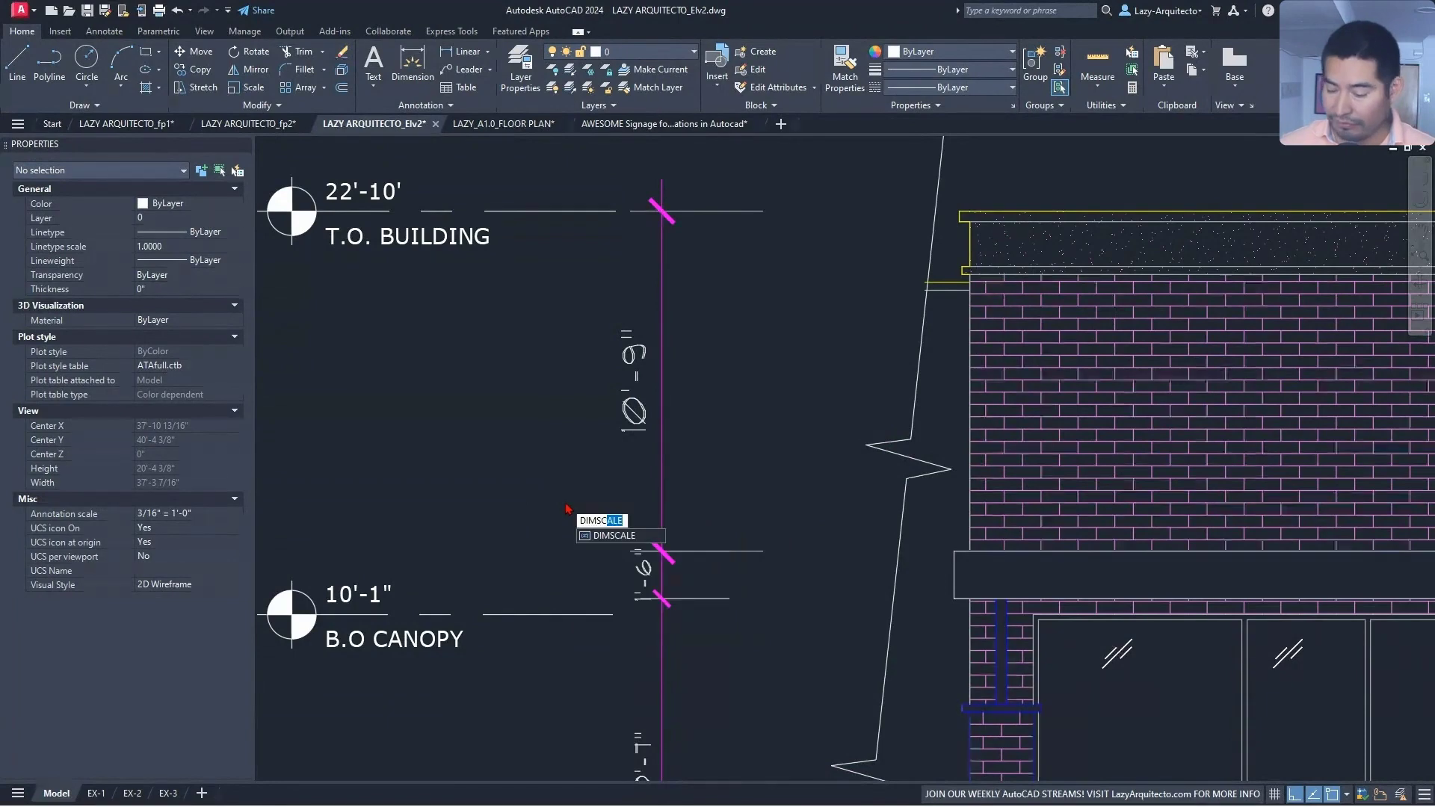
key(Return)
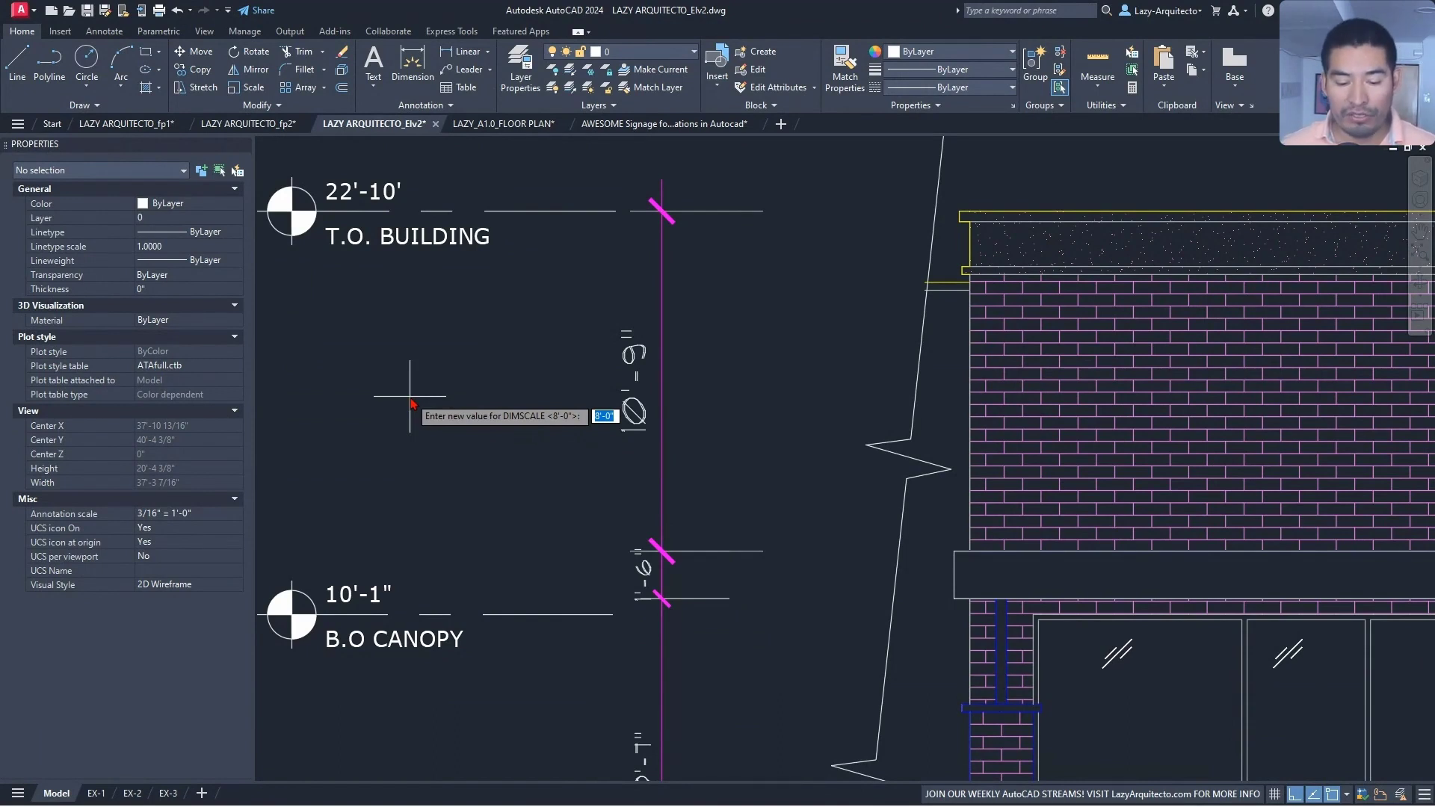
key(Return)
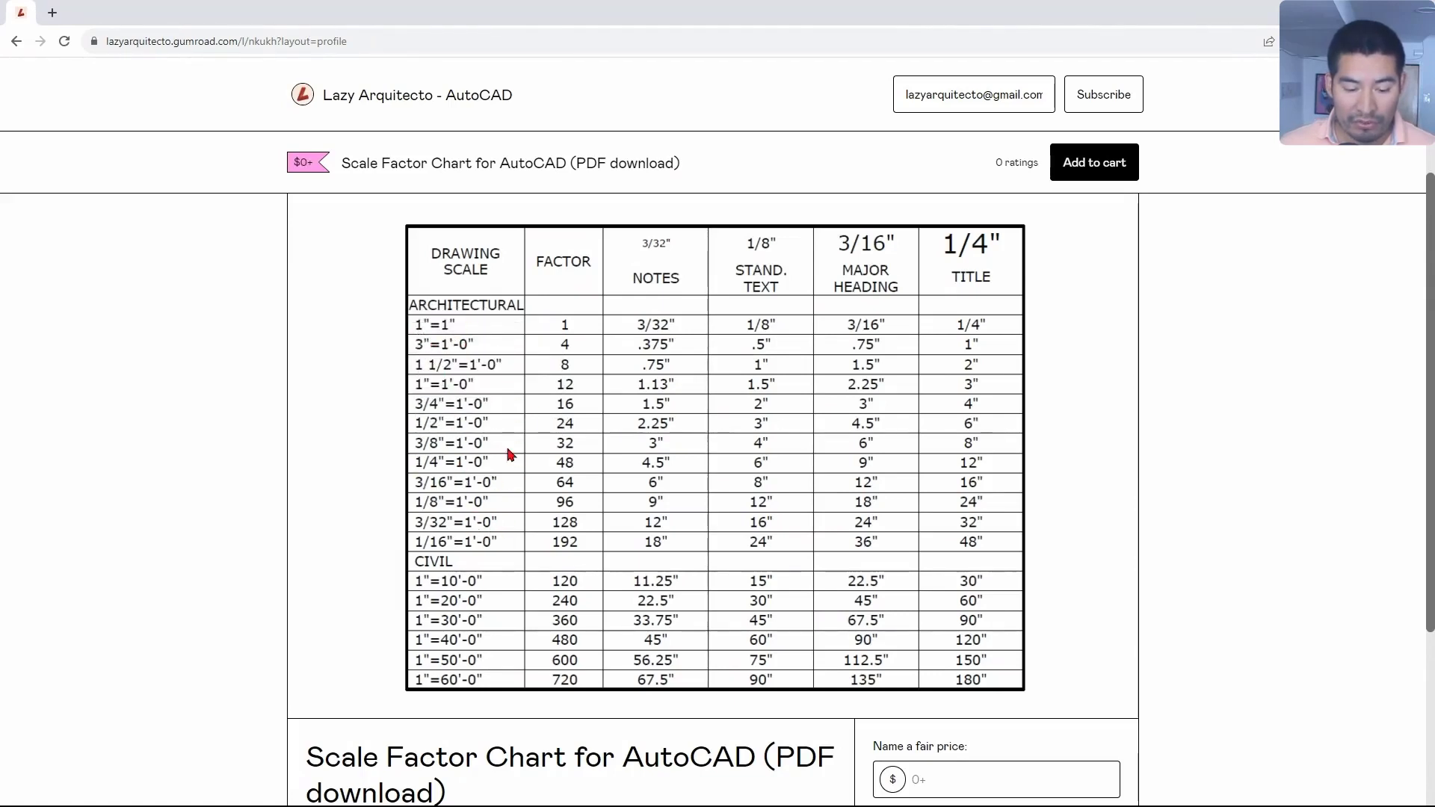
double_click(695, 24)
key(super+Down)
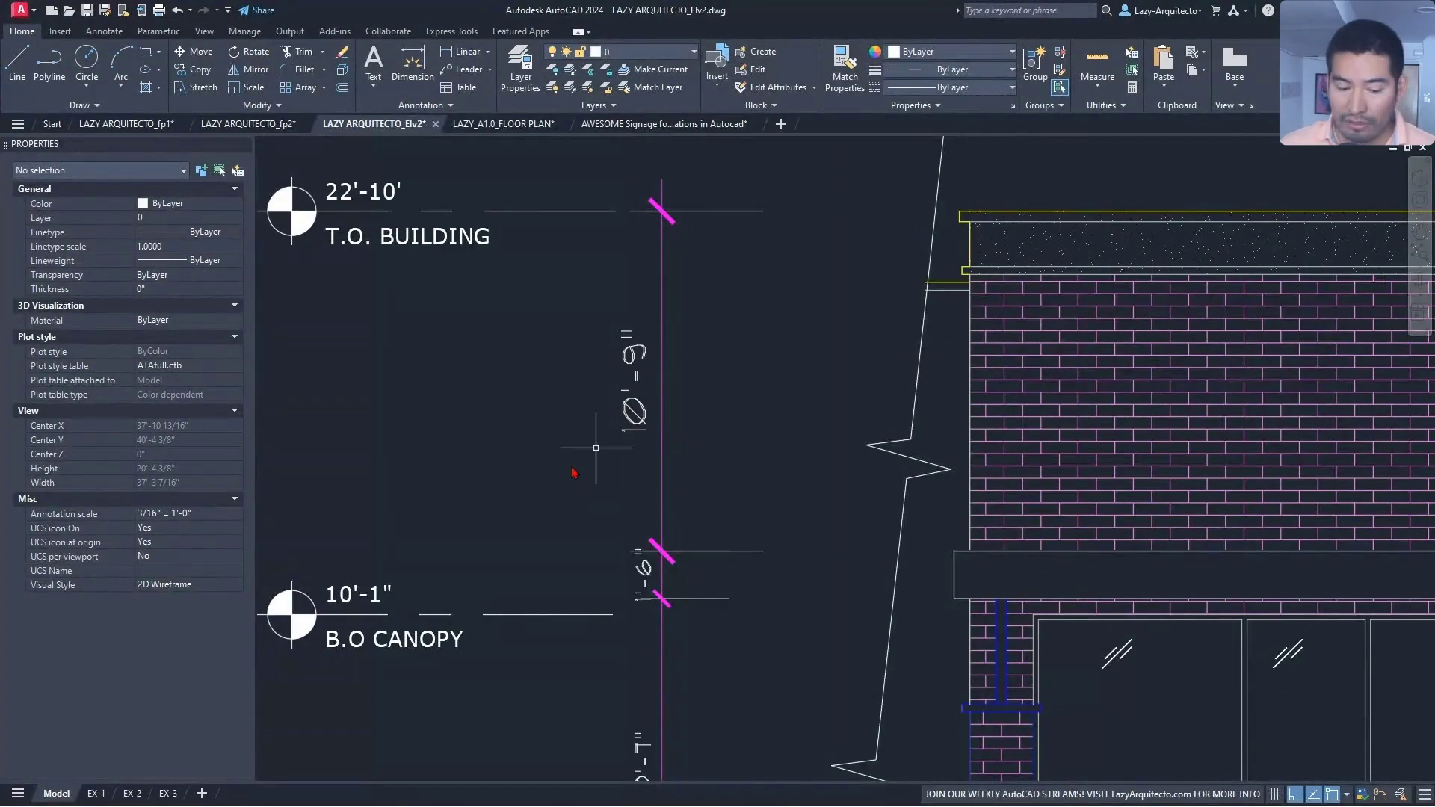
- Review the elevation sheets EX-1 and EX-3 and activate the EX-3 viewport to check its annotation scale
click(108, 796)
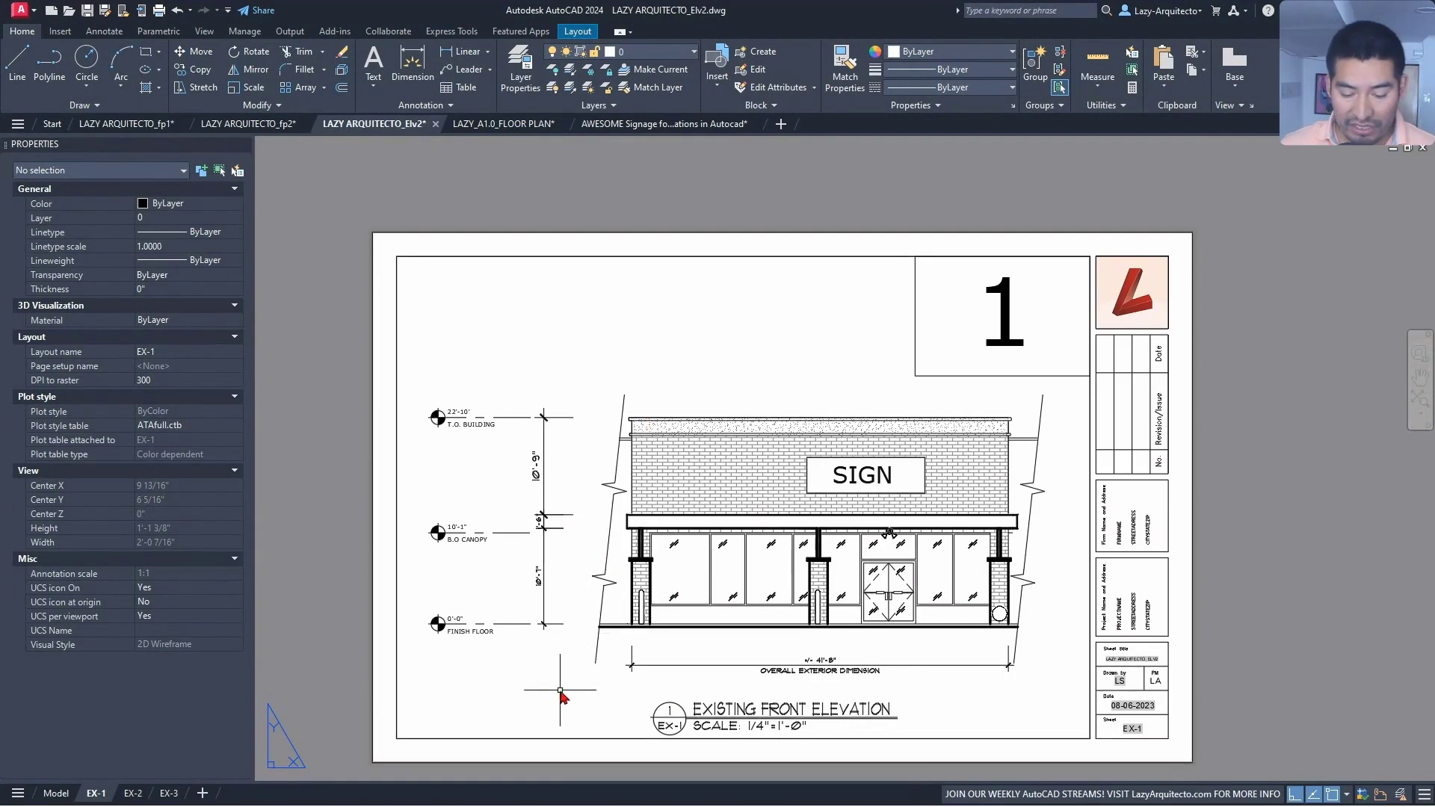
click(604, 741)
key(Escape)
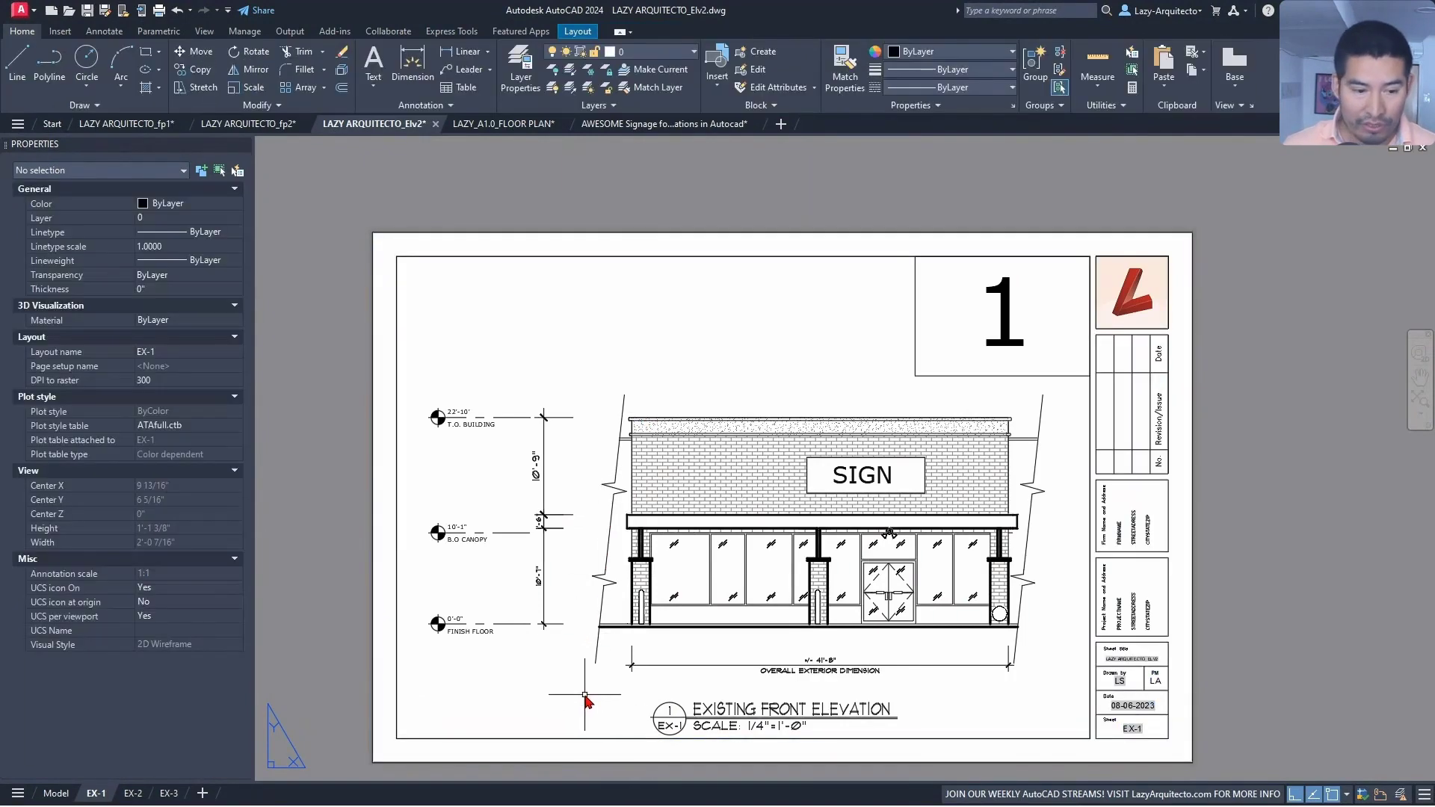
key(ctrl+Page_Down)
key(ctrl+Page_Down)
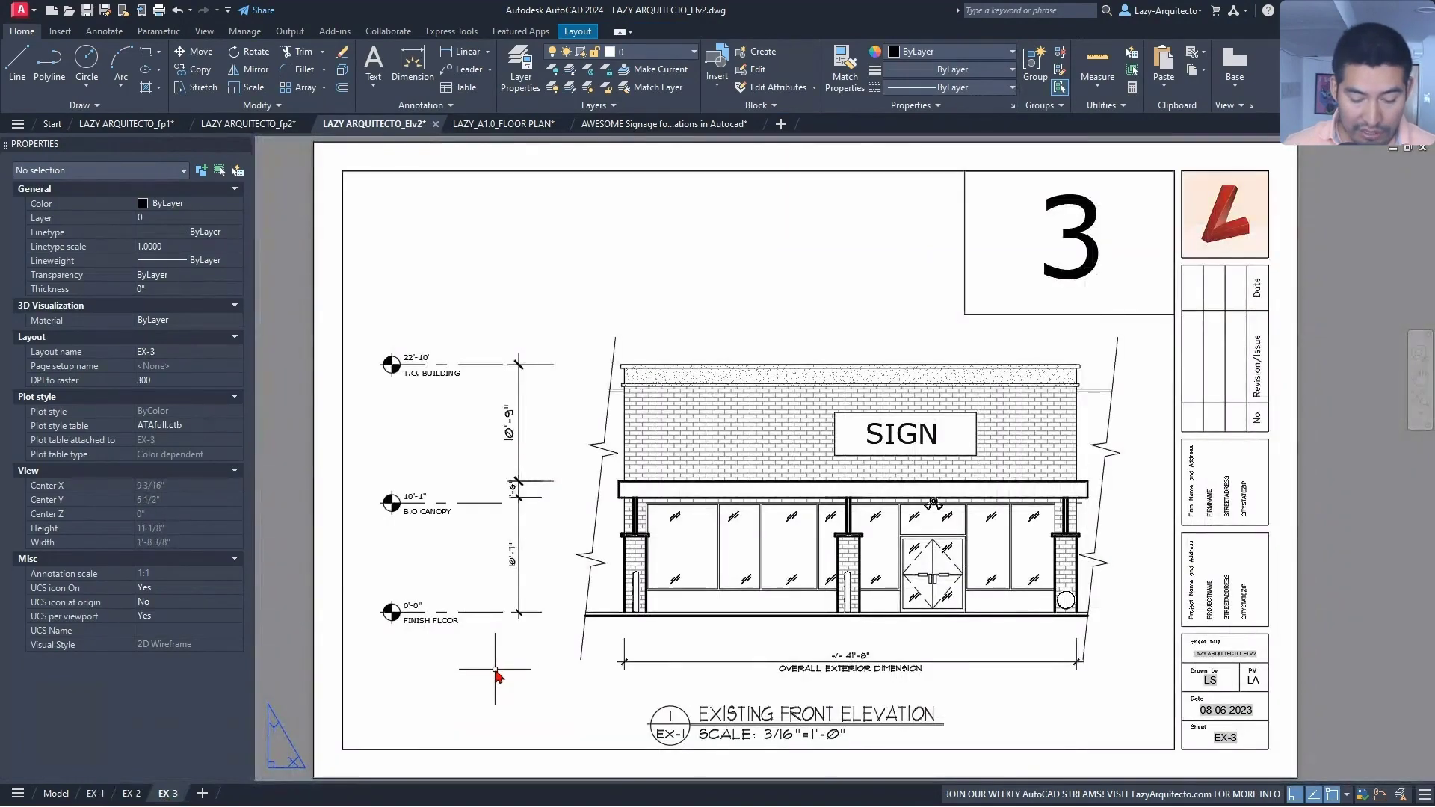
double_click(497, 672)
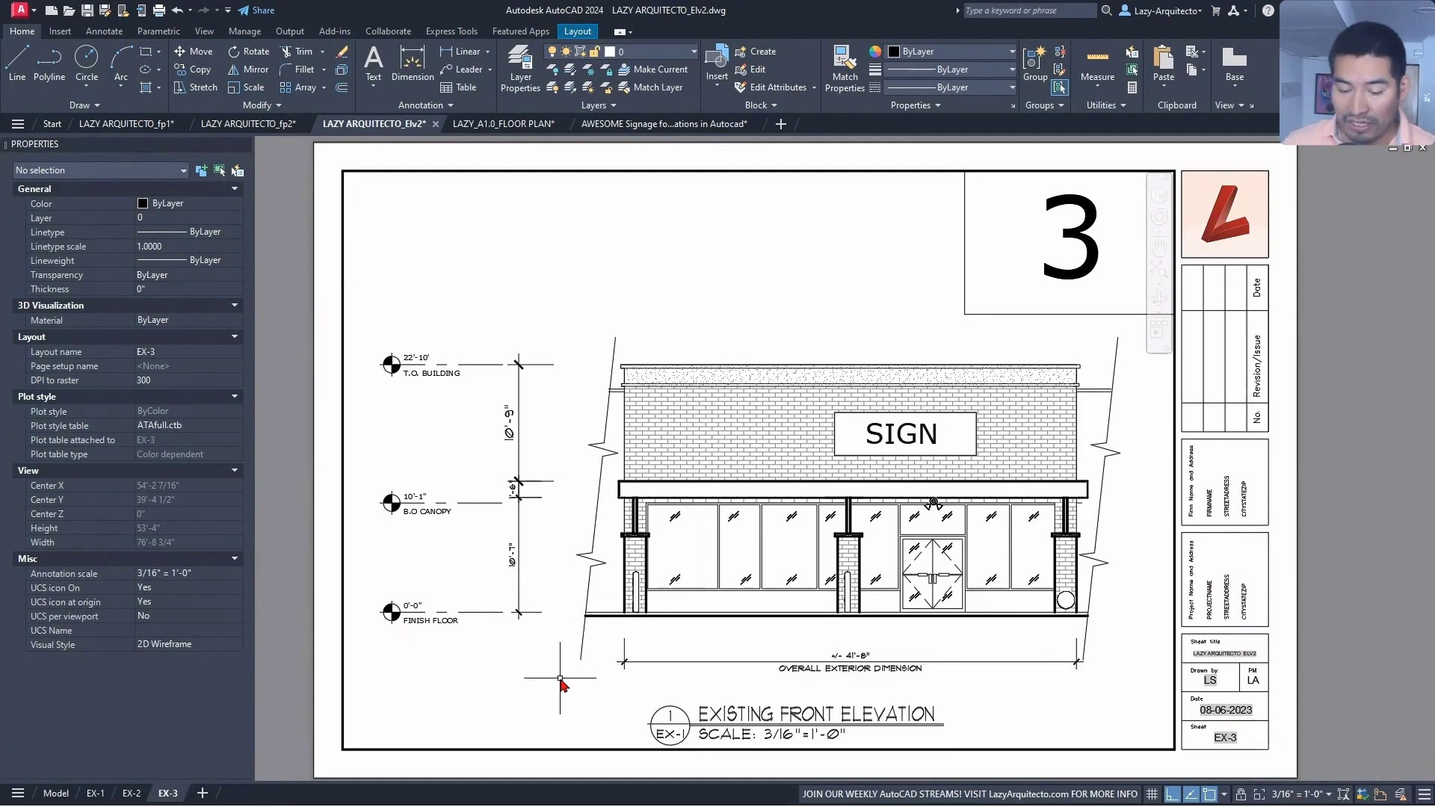
- Back in model space, look up the factor for 3/16"=1'-0" in the browser's Scale Factor Chart and set DIMSCALE to 64
click(56, 793)
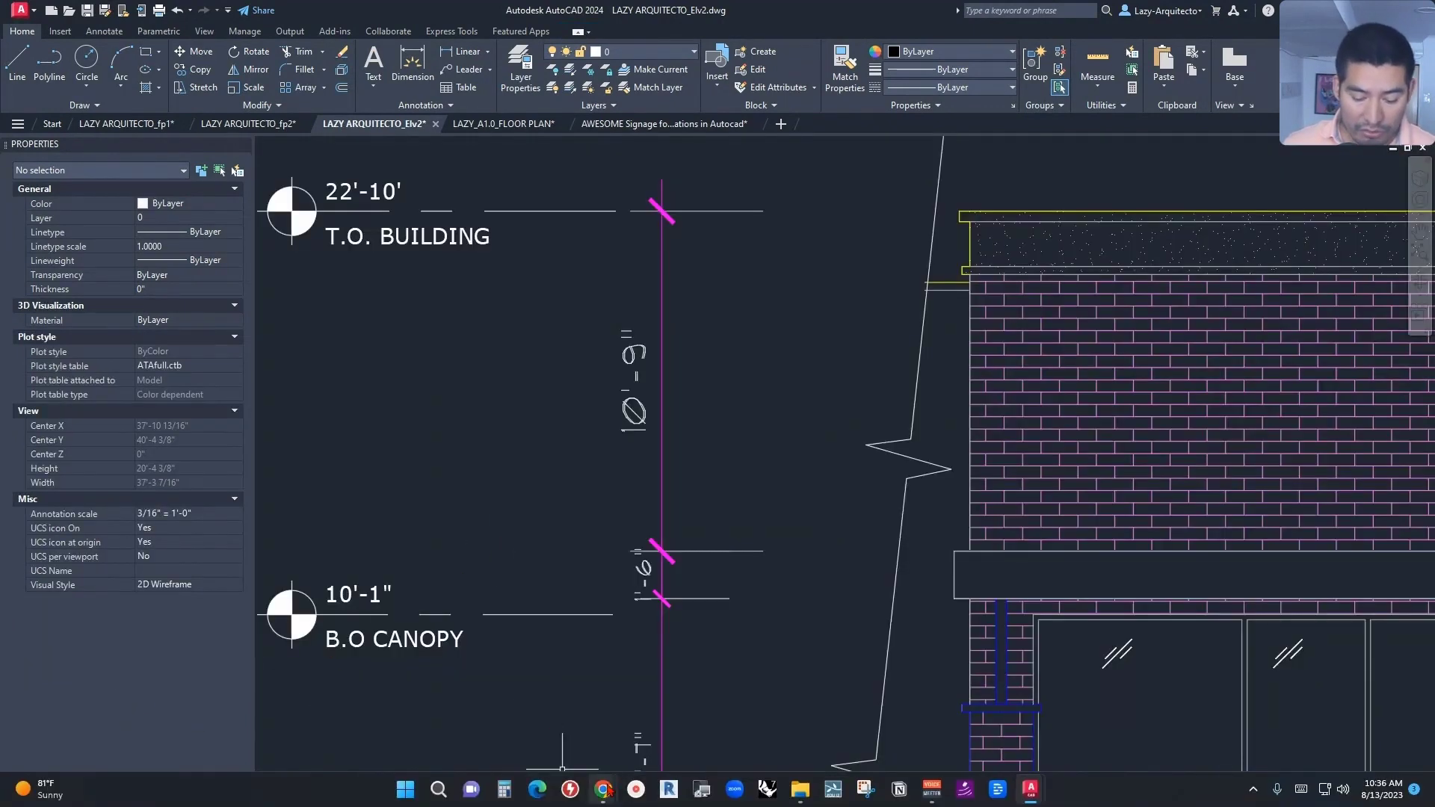
mouse_move(604, 788)
click(801, 714)
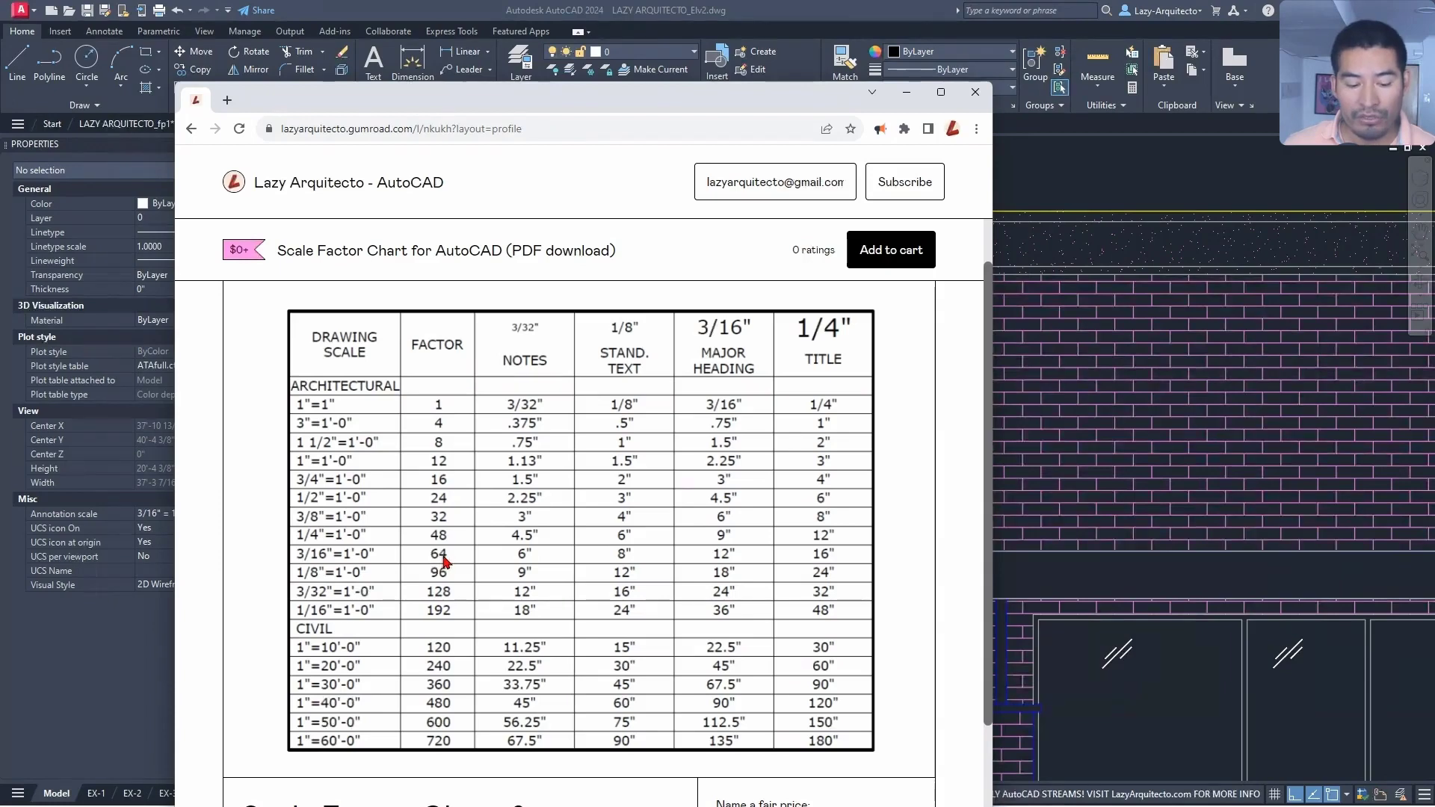
click(906, 91)
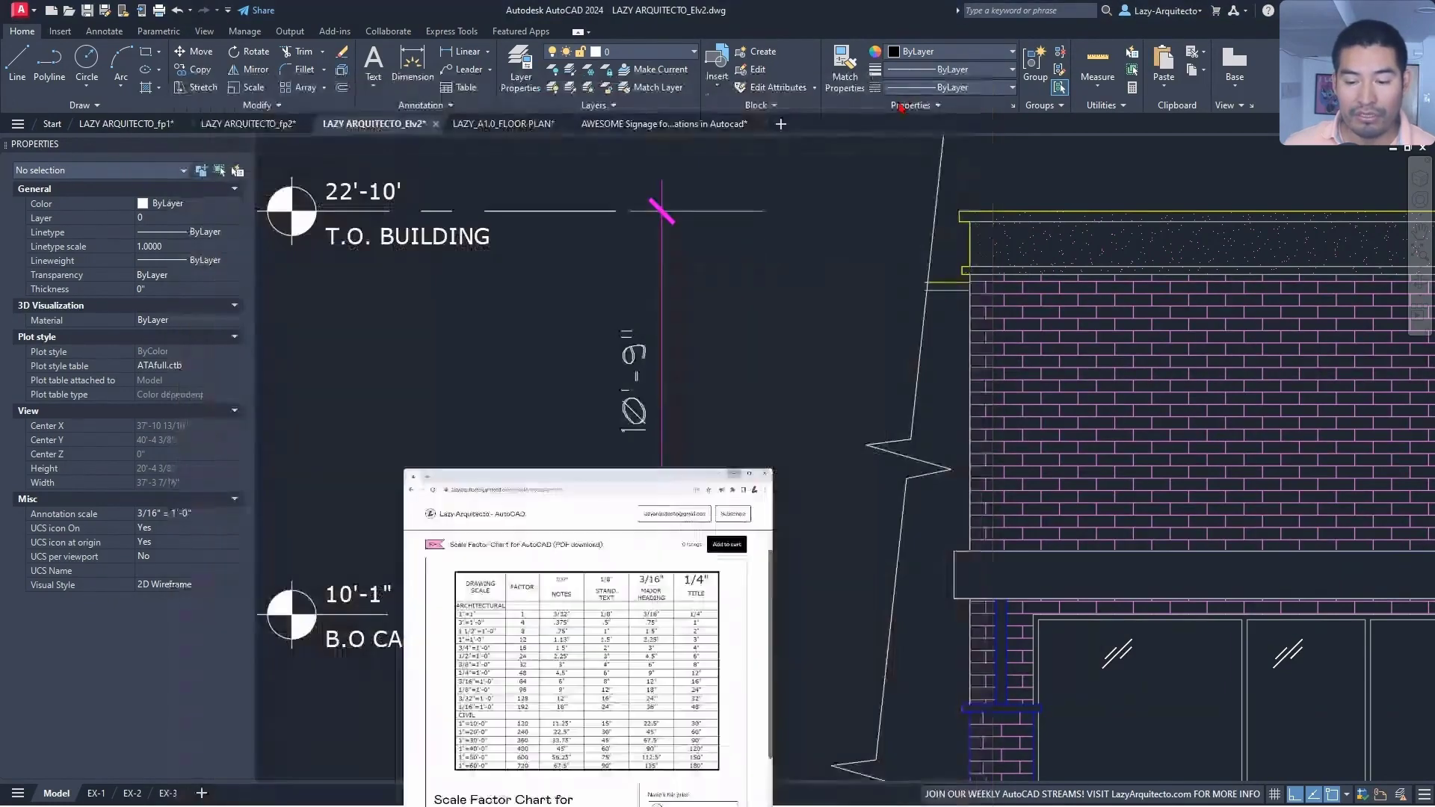
text(DIMSCALE)
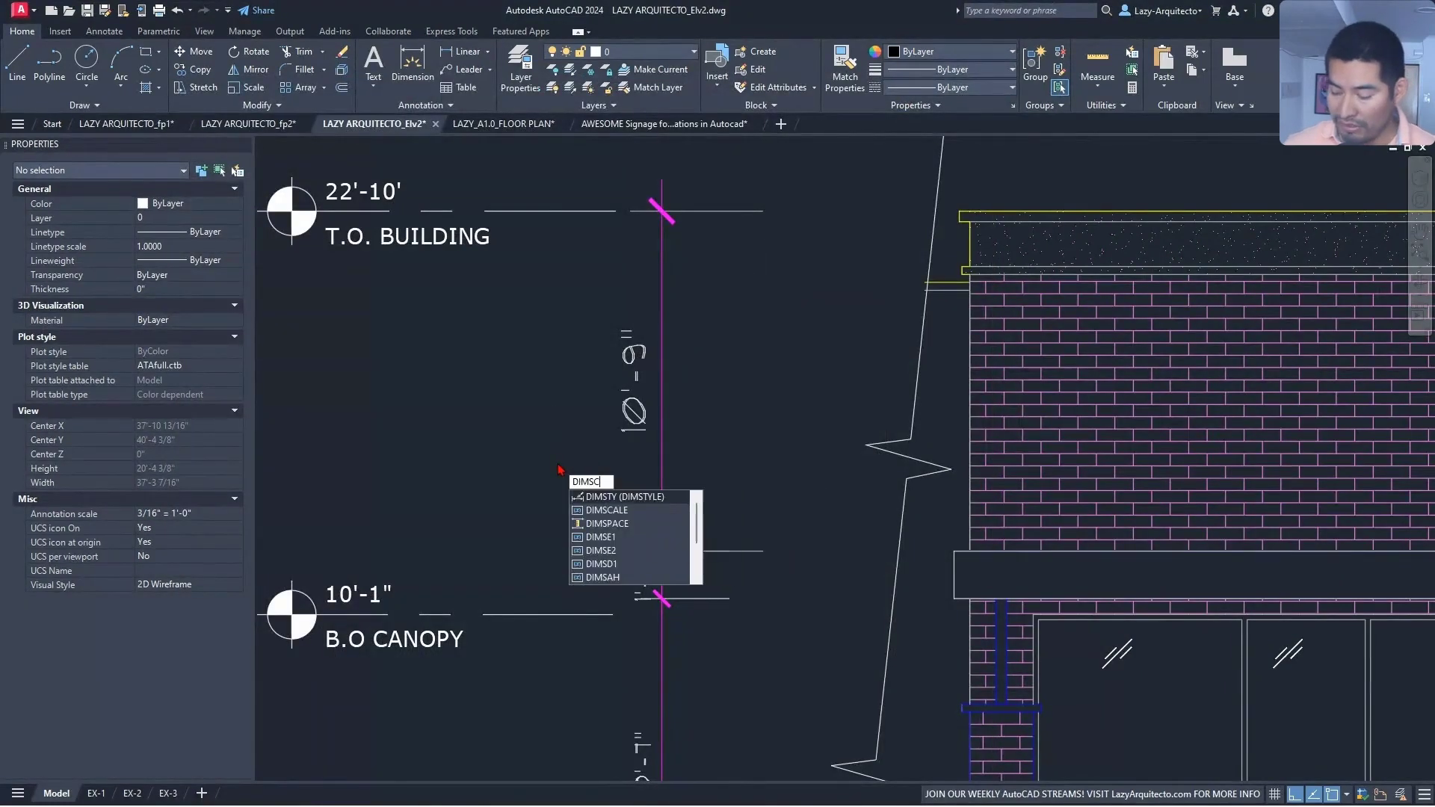
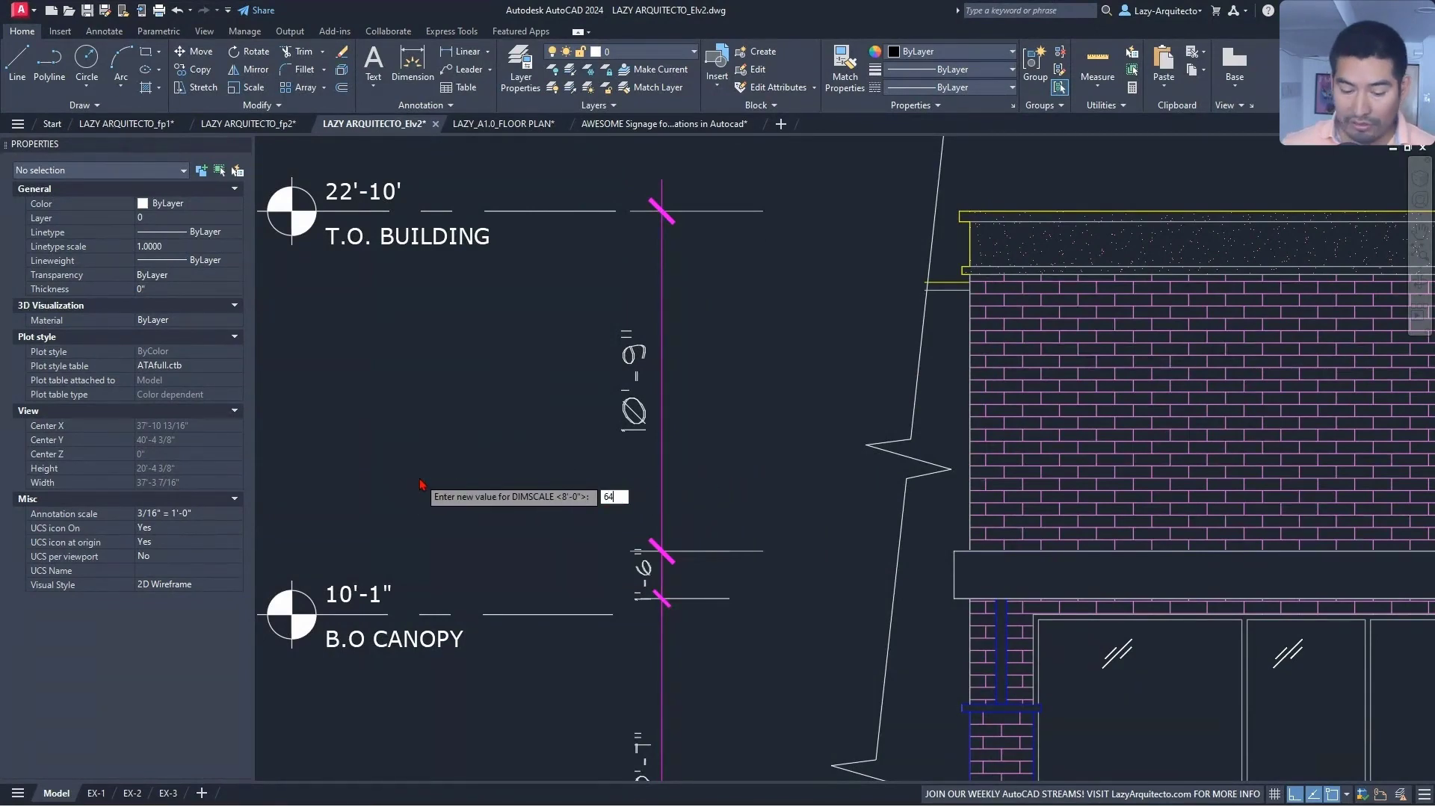
key(Return)
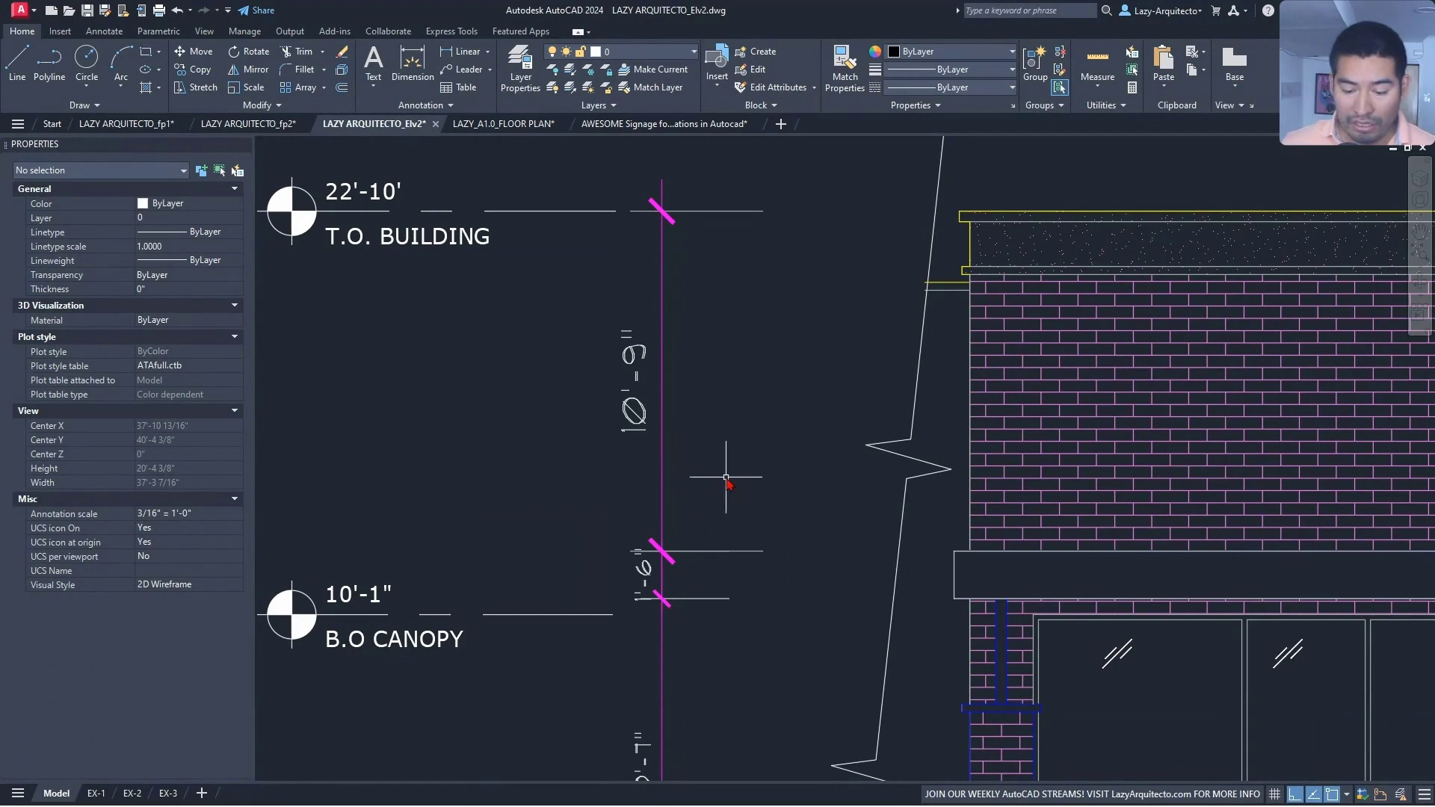
- Replace the oversized 10'-9" dimension with a new vertical linear dimension from the building's top to the canopy's top edge
text(DLI)
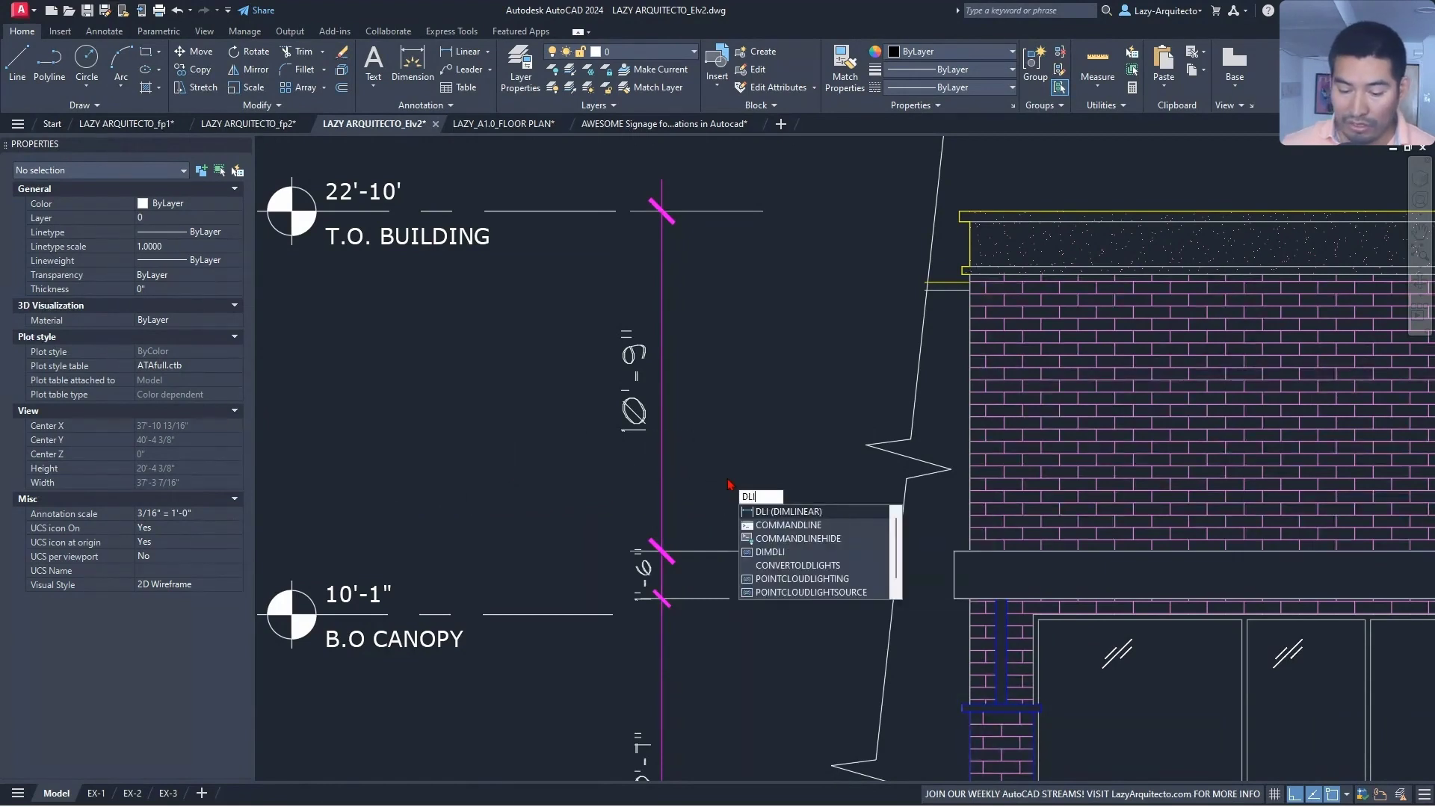
key(Return)
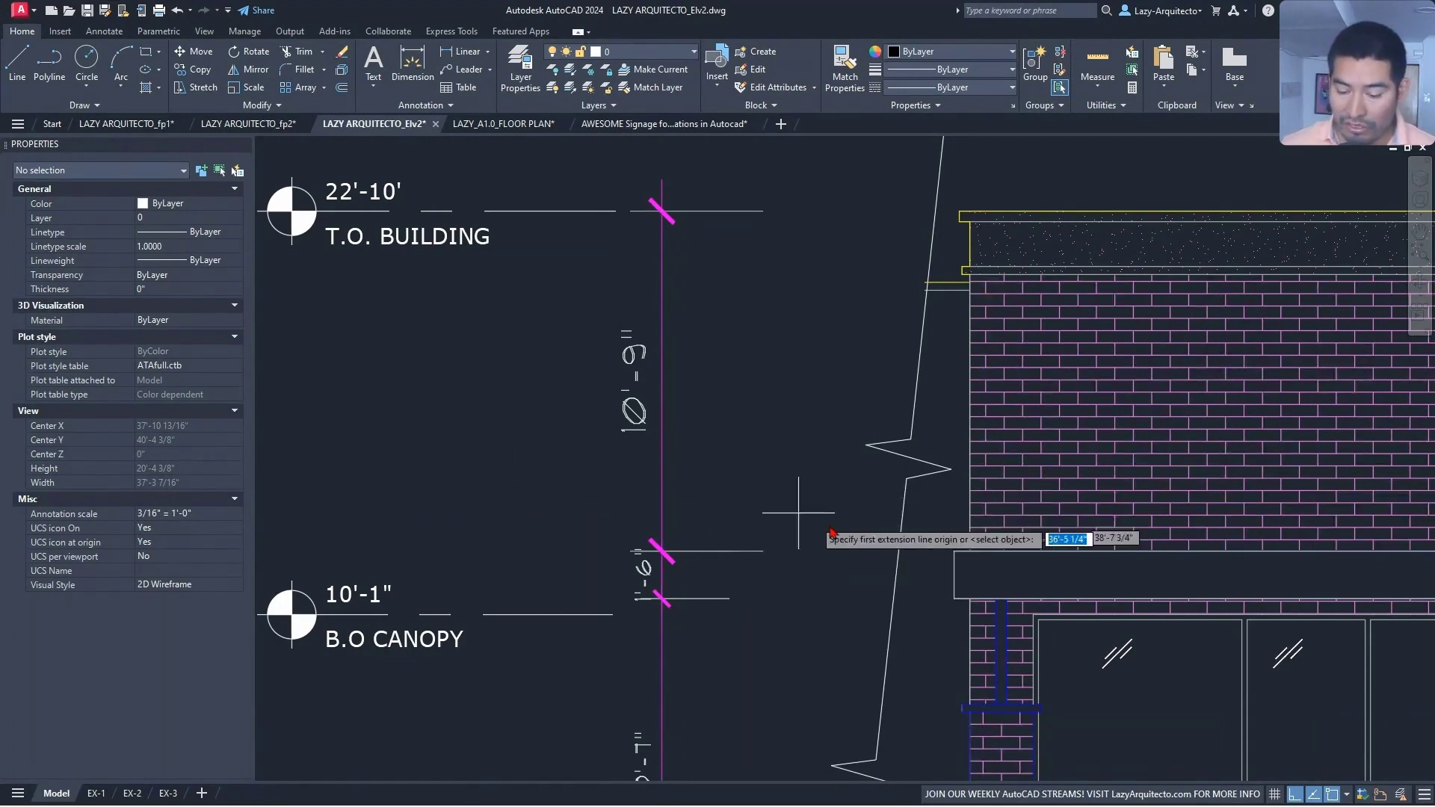
click(961, 213)
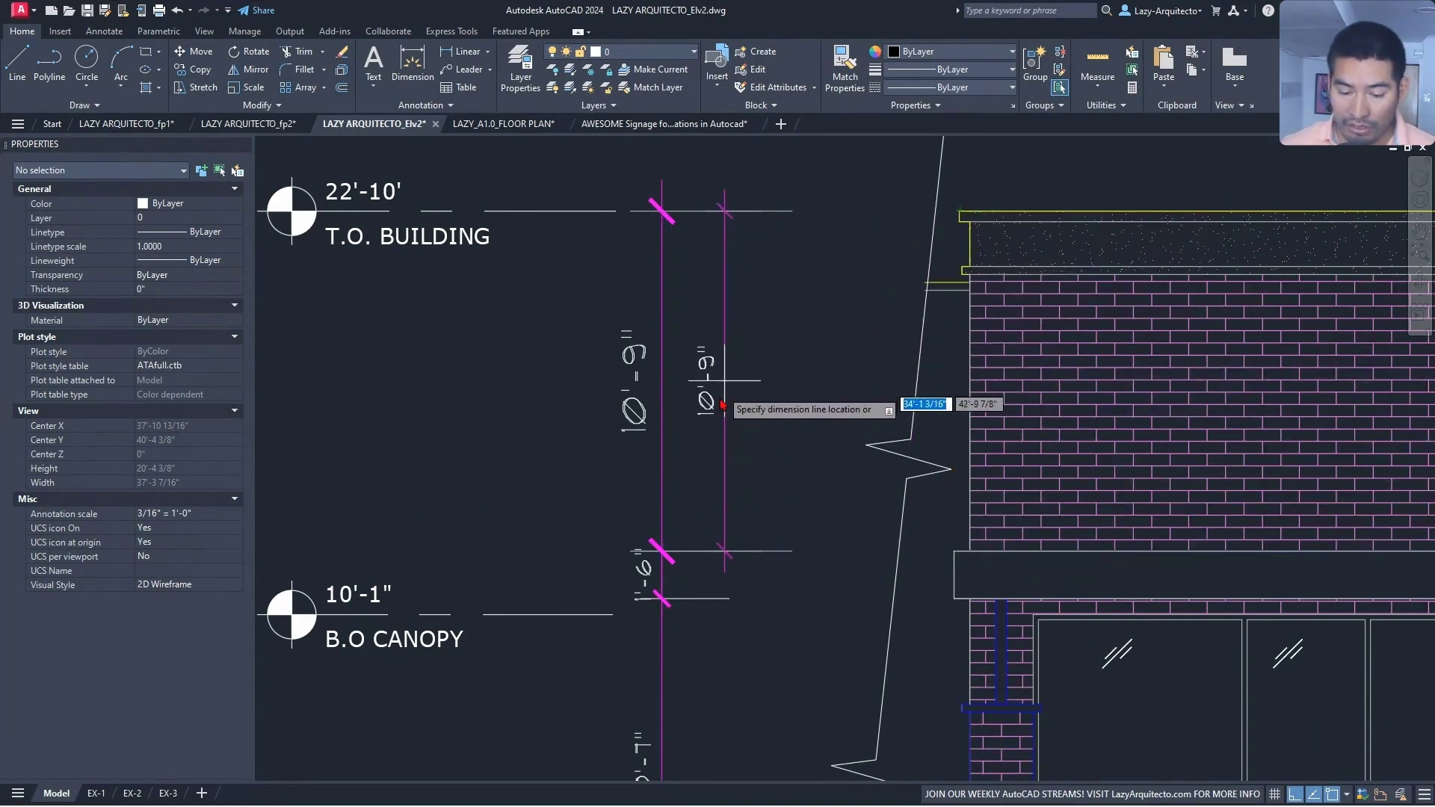
click(662, 557)
click(632, 441)
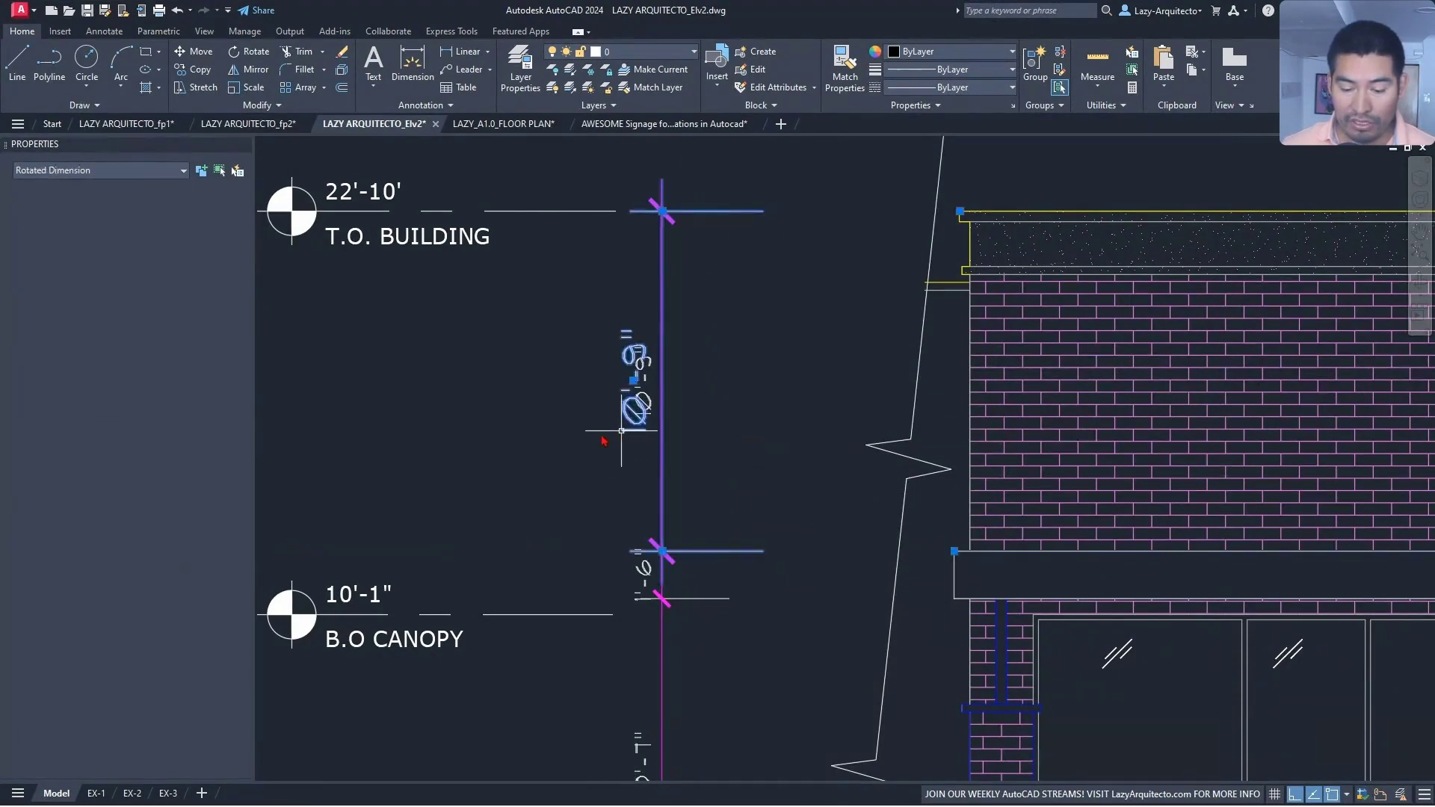
key(Escape)
scroll(498, 505, down, 3)
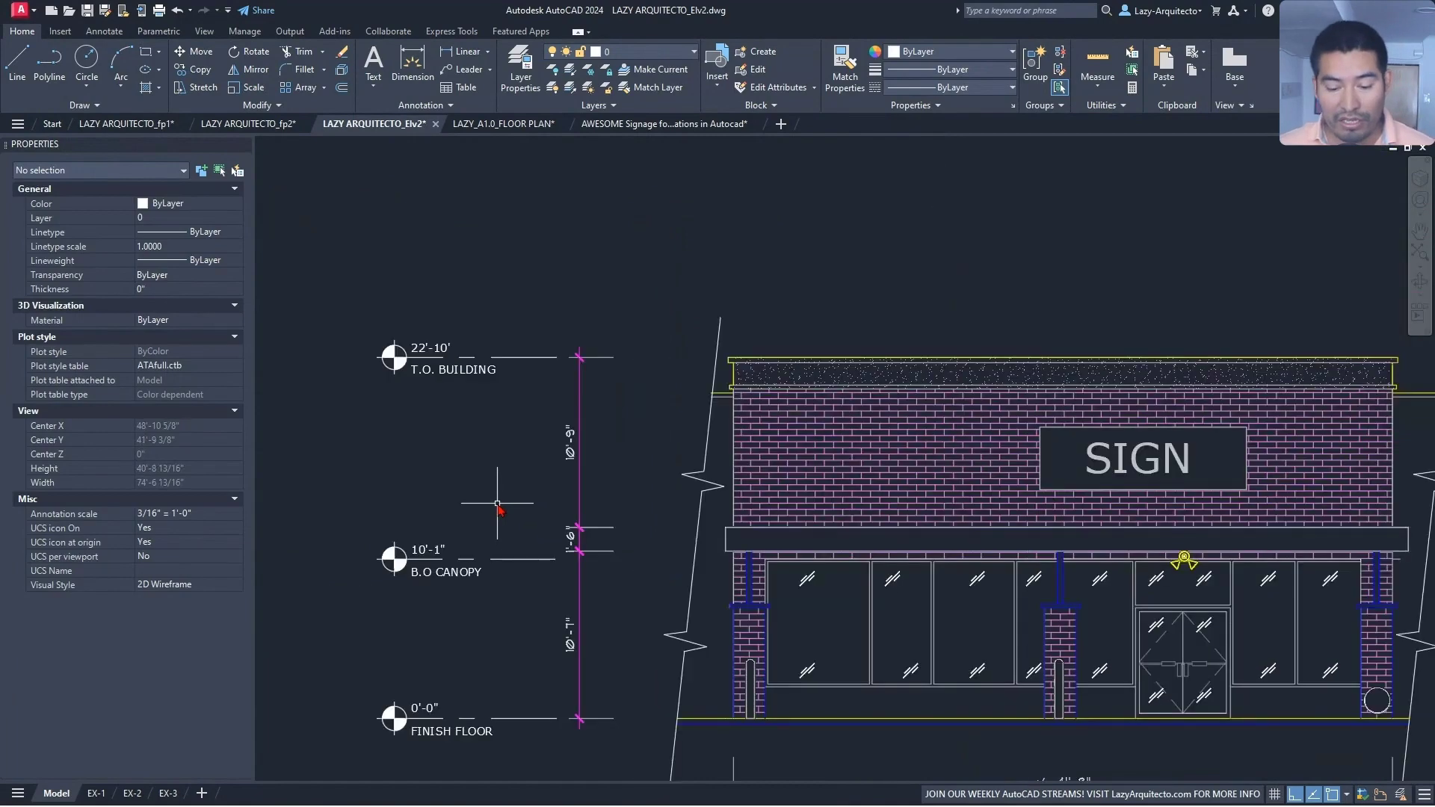
middle_drag(498, 504, 516, 447)
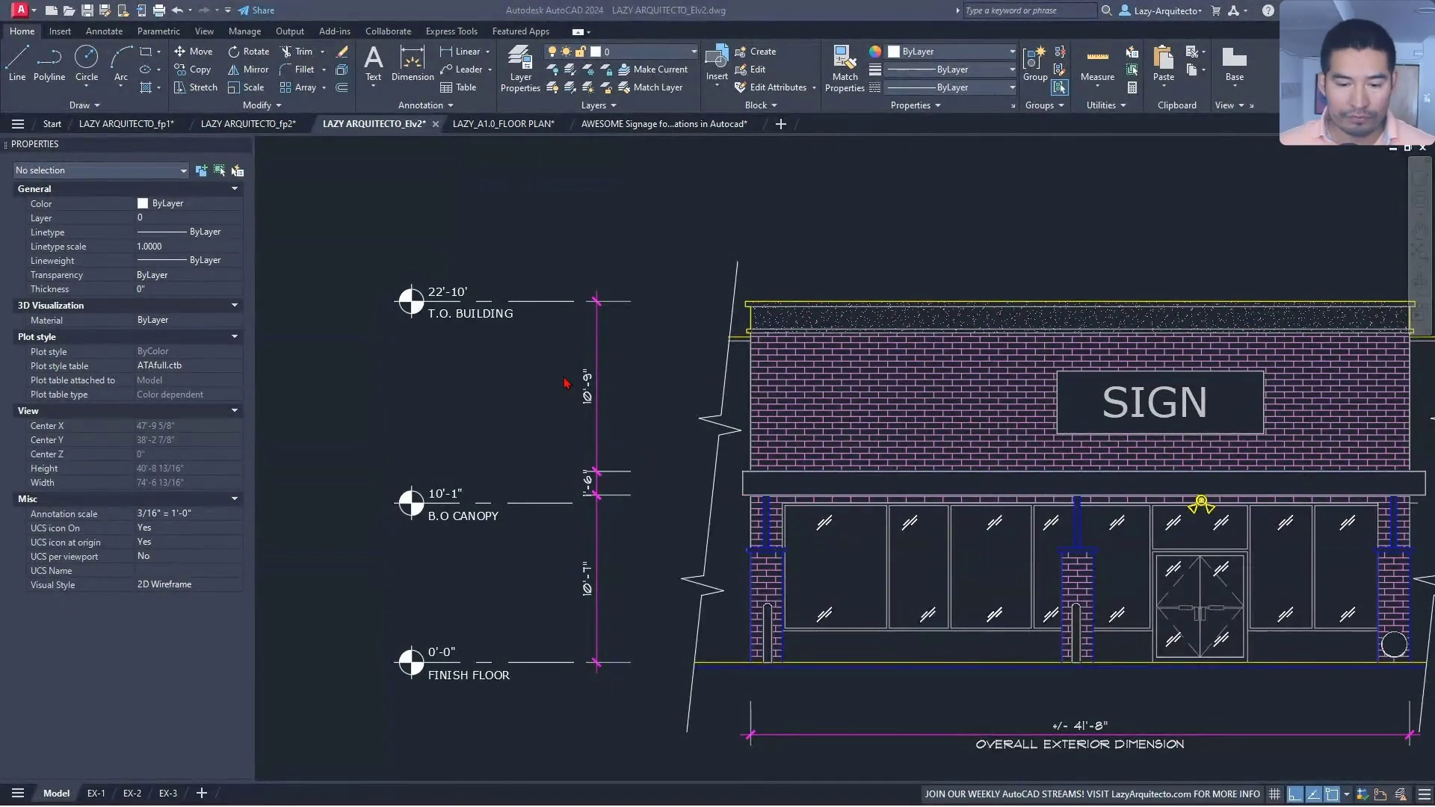
- Switch to the LAZY_A1.0_FLOOR PLAN drawing and open its attached X_LAZY_BASE reference as a separate drawing
key(ctrl+Tab)
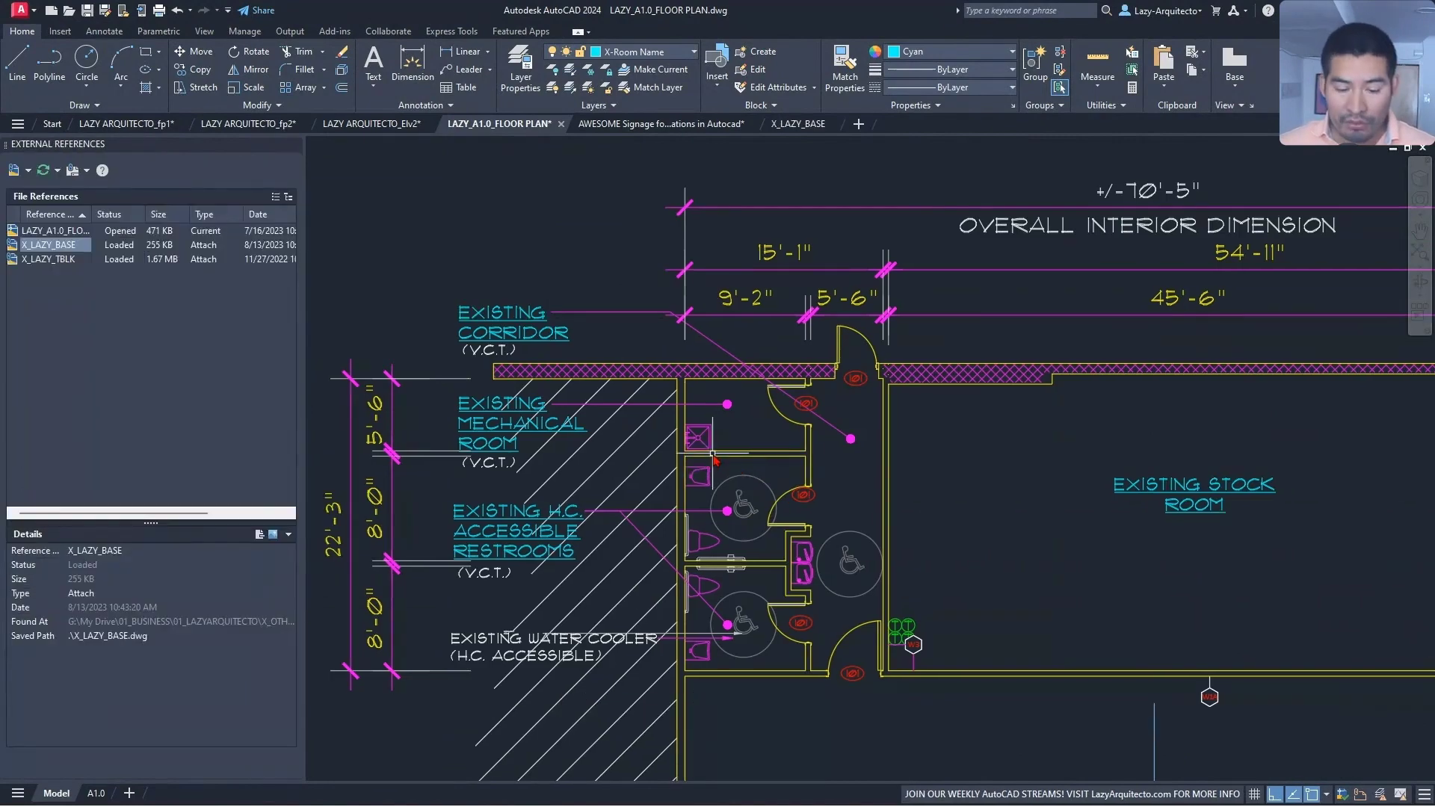
middle_drag(727, 427, 771, 494)
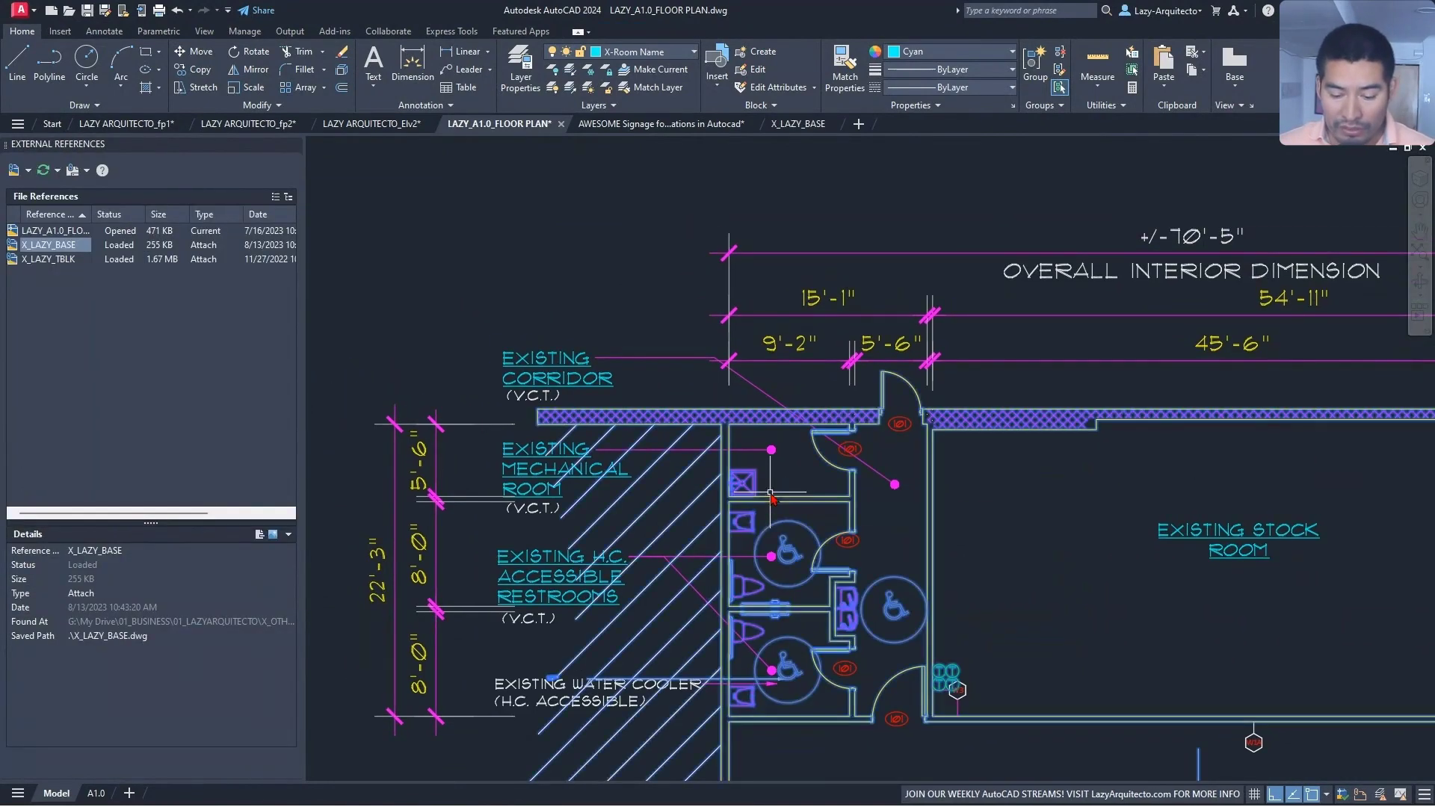
click(771, 493)
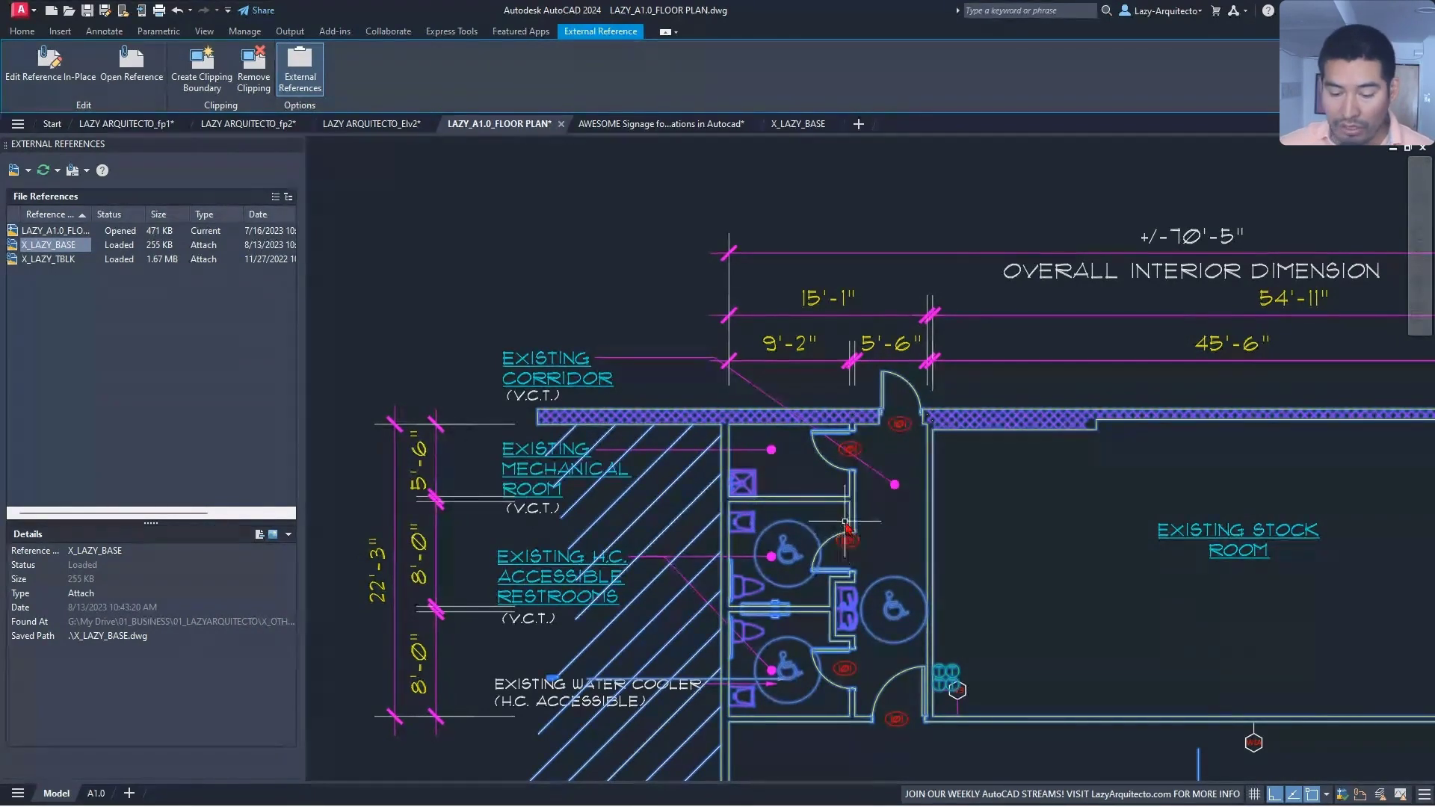
key(Escape)
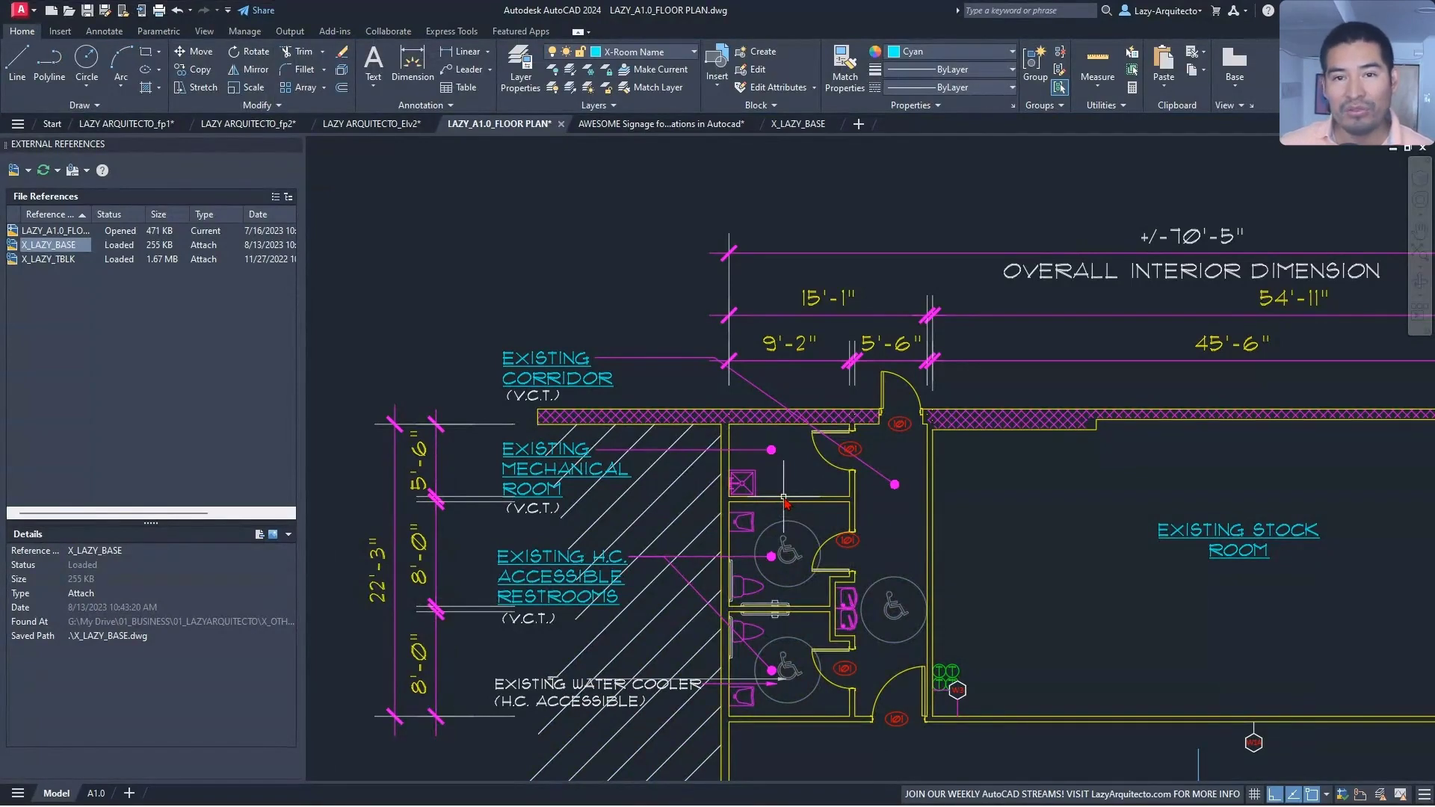
click(786, 499)
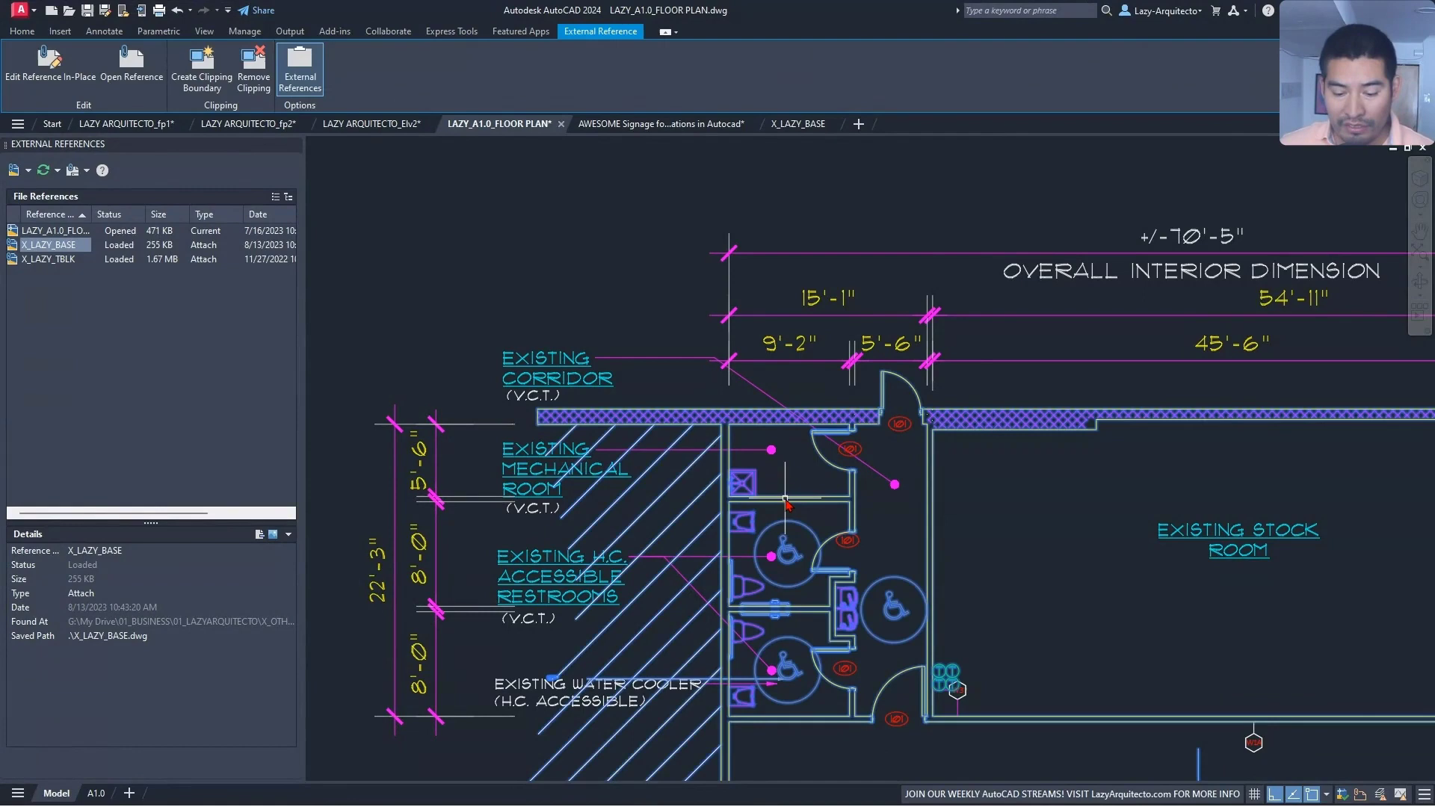
right_click(786, 501)
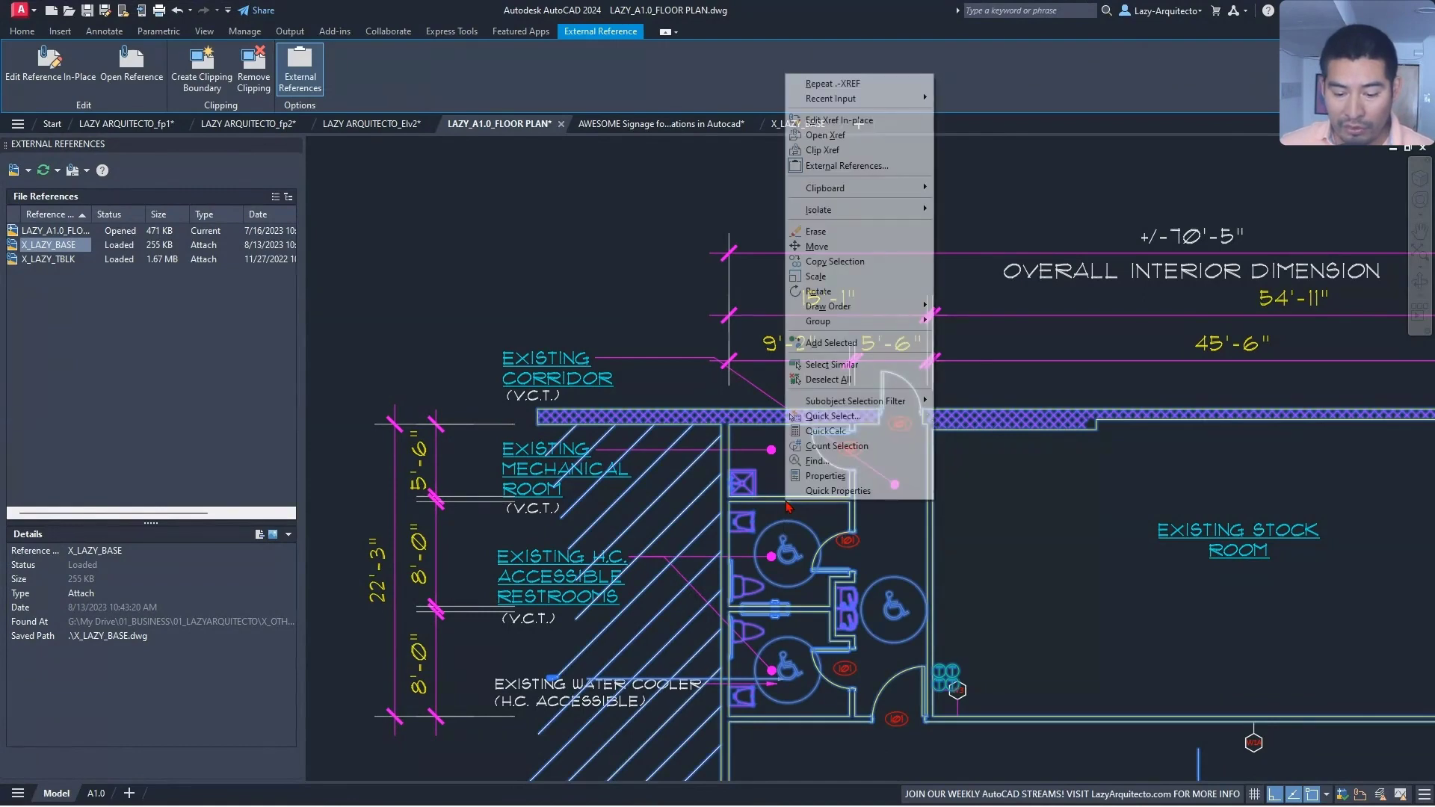
click(822, 137)
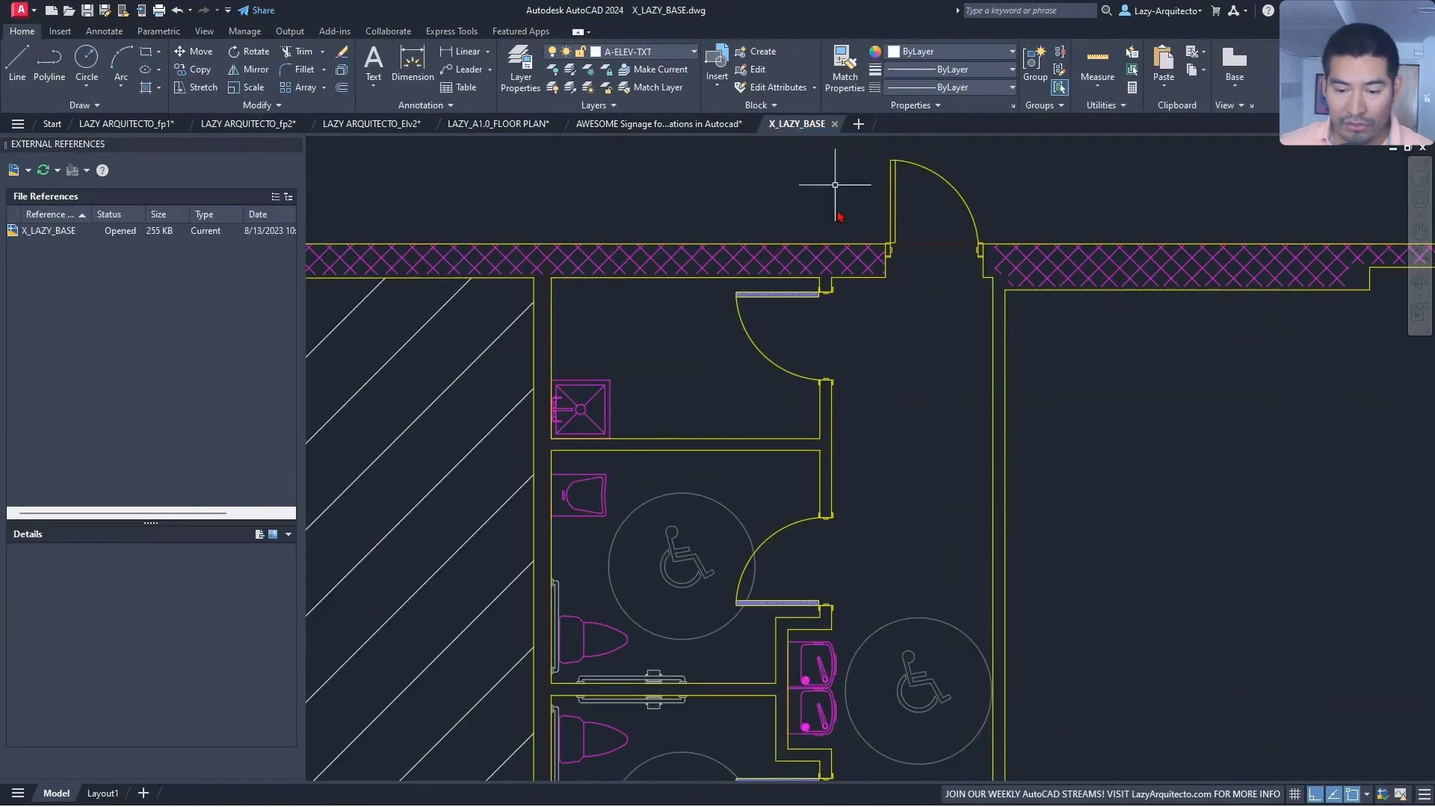
- Stretch the wall between the mechanical room and the upper restroom downward to enlarge the mechanical room
text(s)
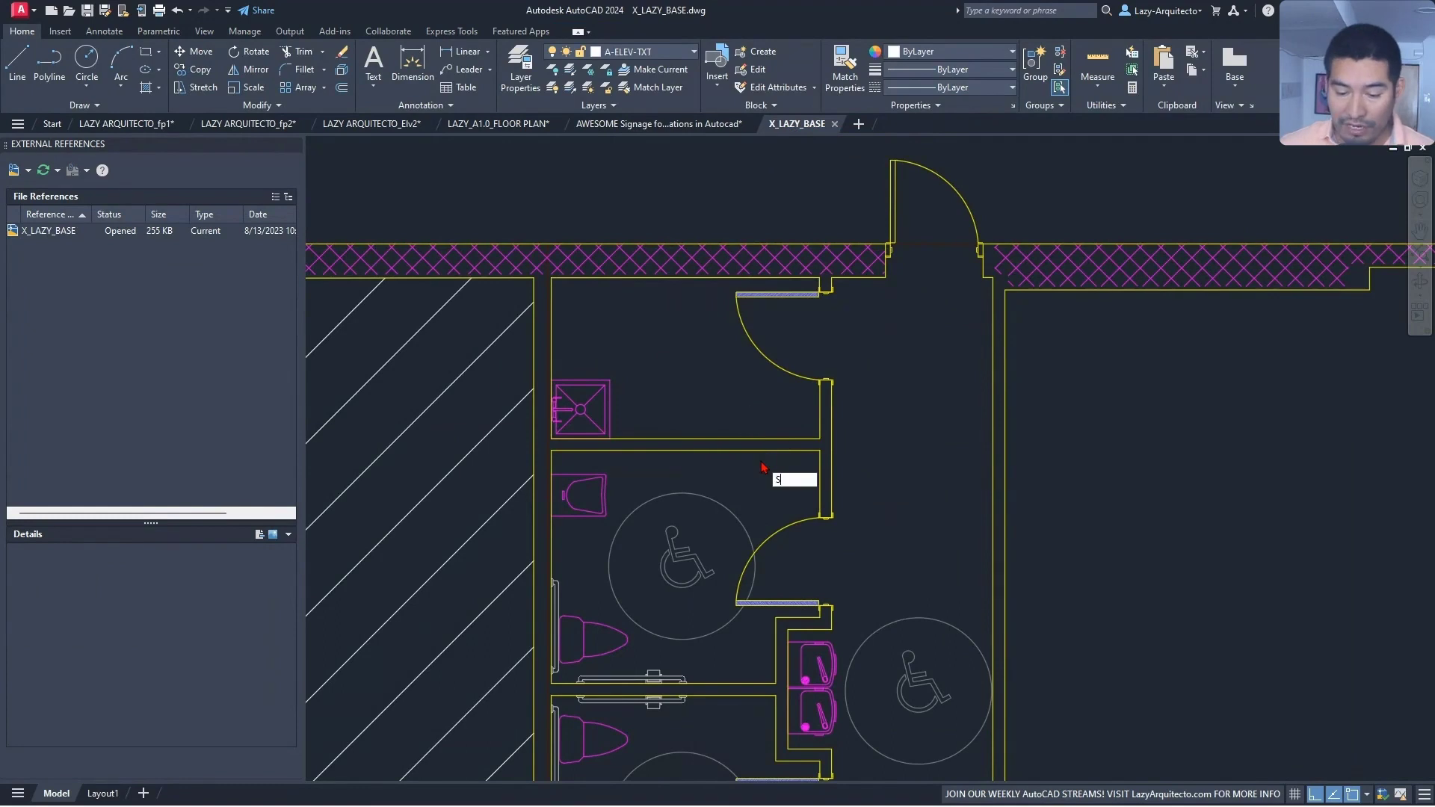
key(Return)
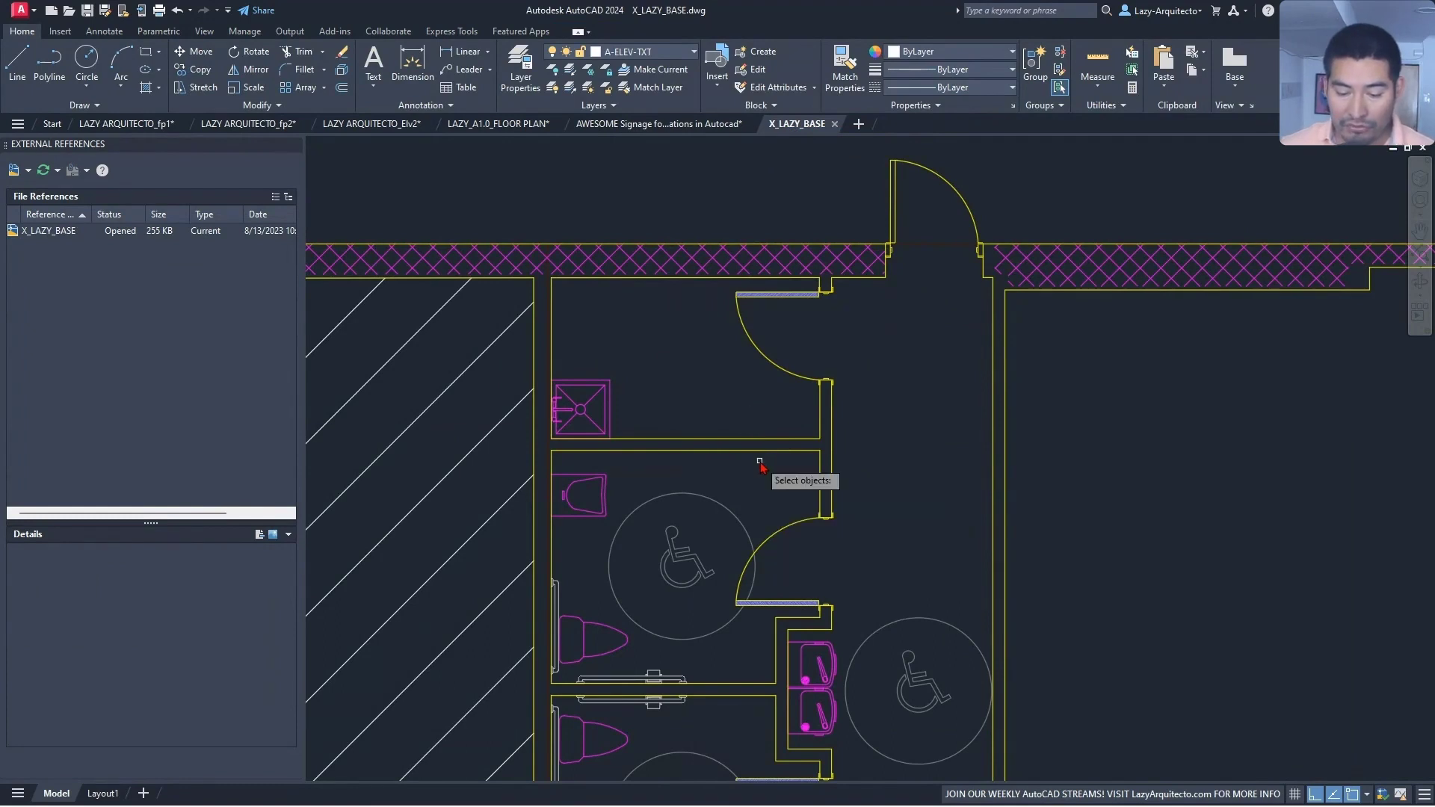
click(859, 455)
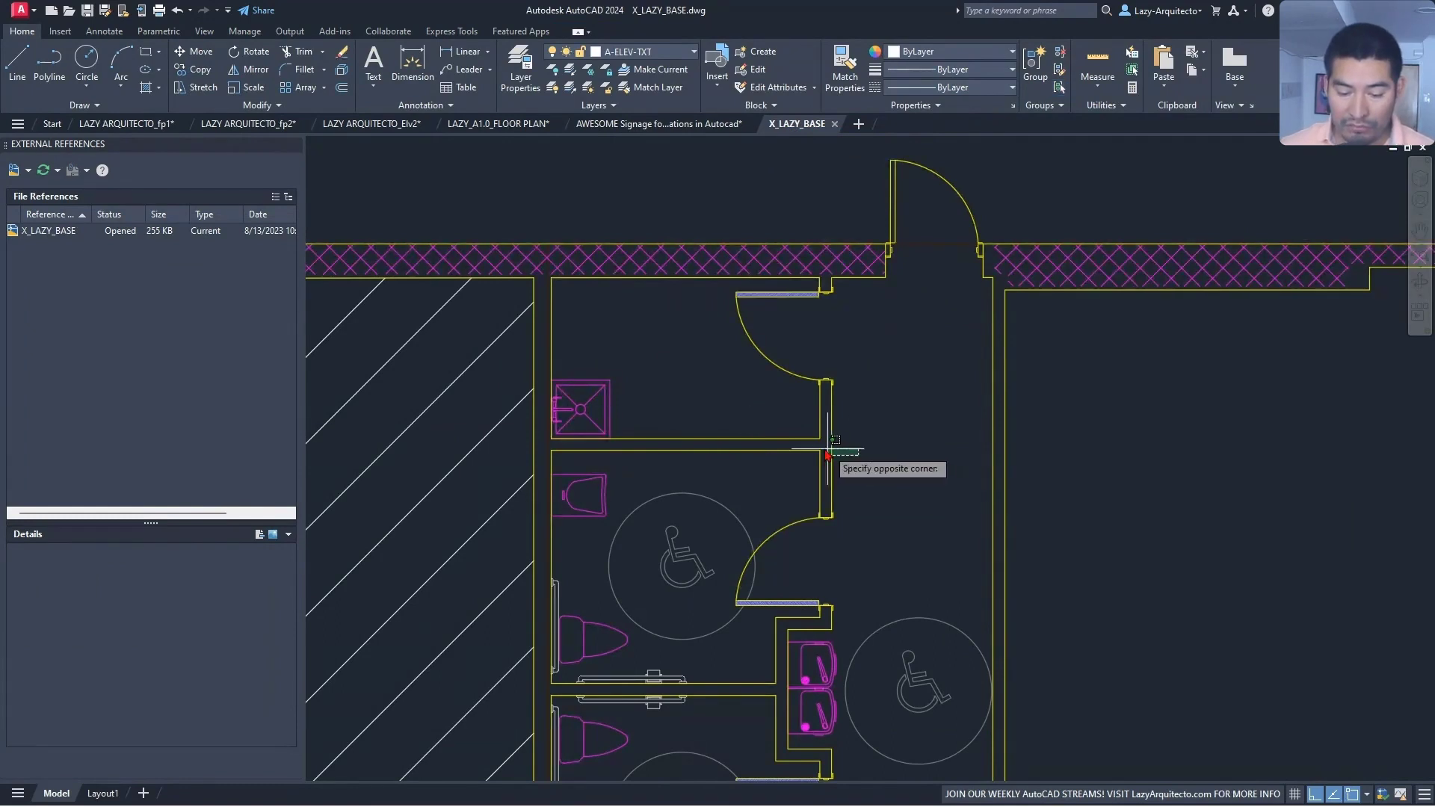
click(545, 430)
key(Return)
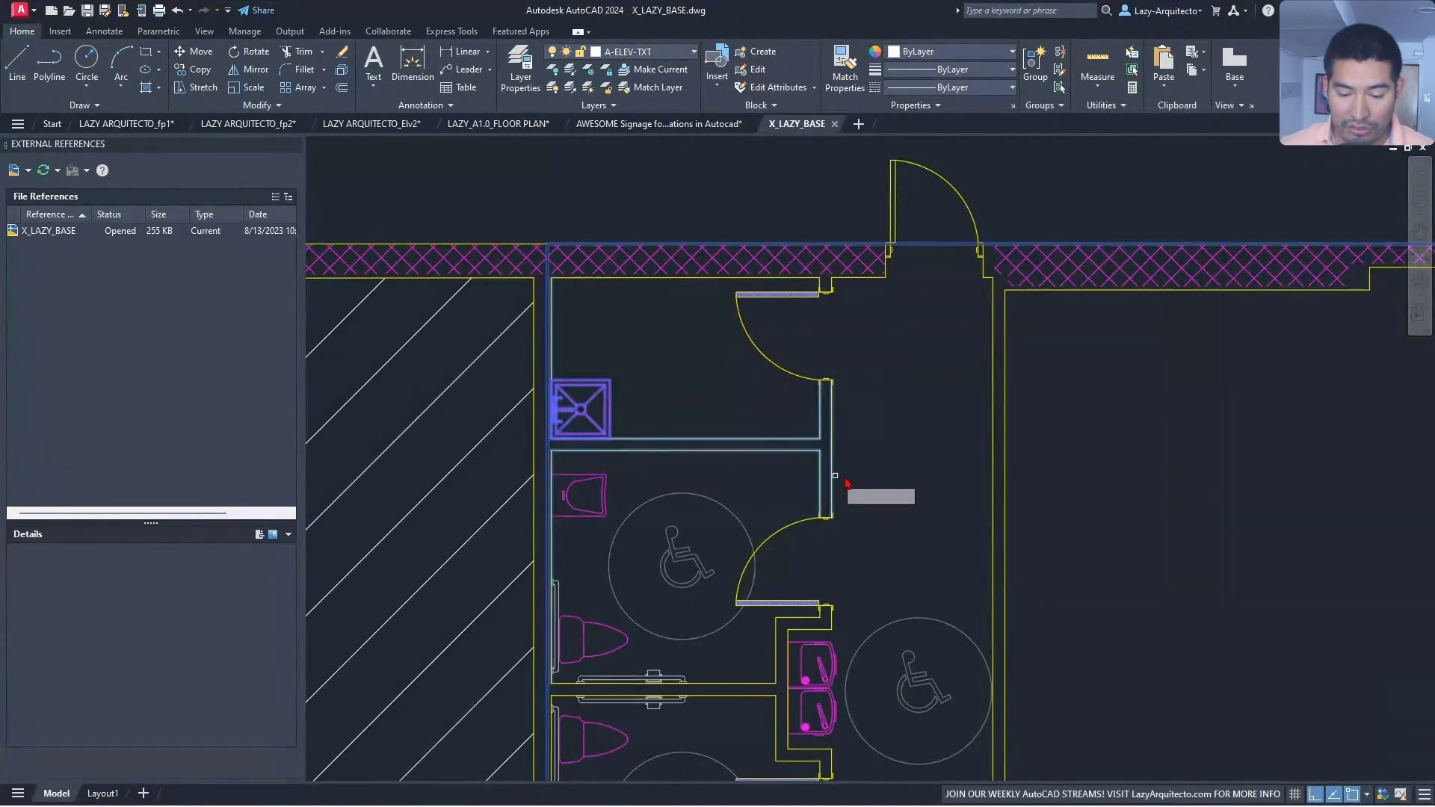
click(881, 478)
click(886, 495)
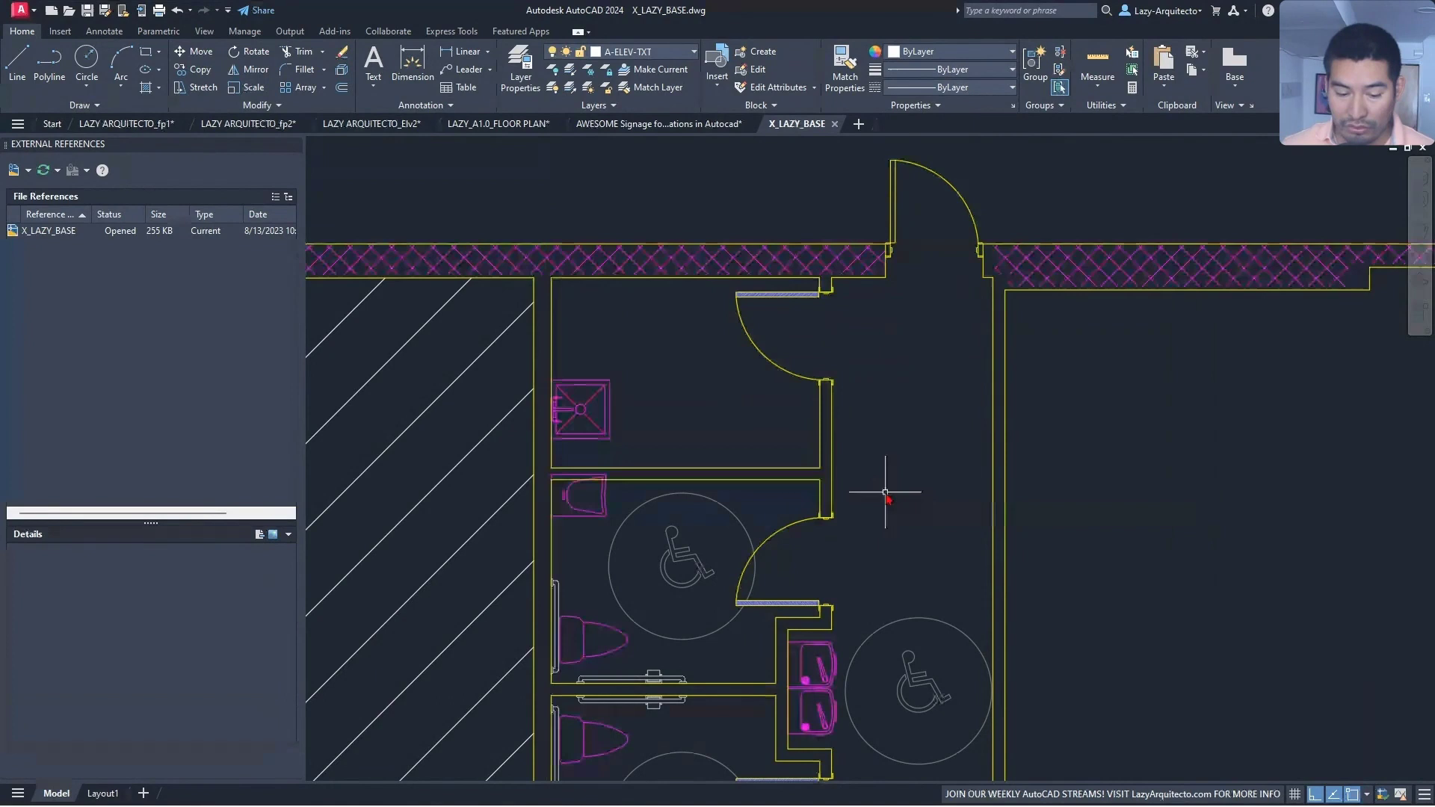
- Move the upper restroom's lavatory straight down clear of the relocated wall and save the X_LAZY_BASE drawing
click(596, 499)
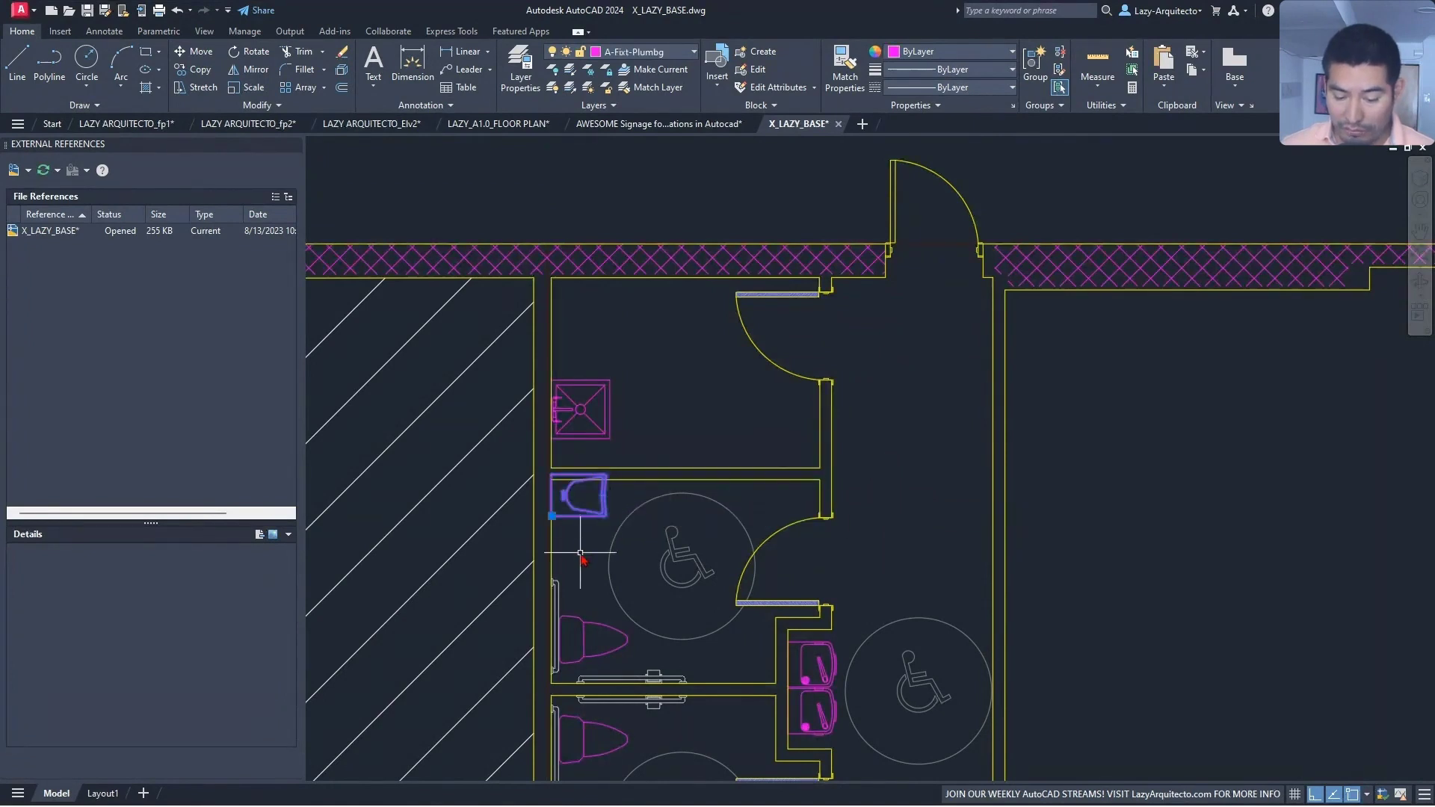
key(m)
key(Return)
click(897, 513)
click(747, 426)
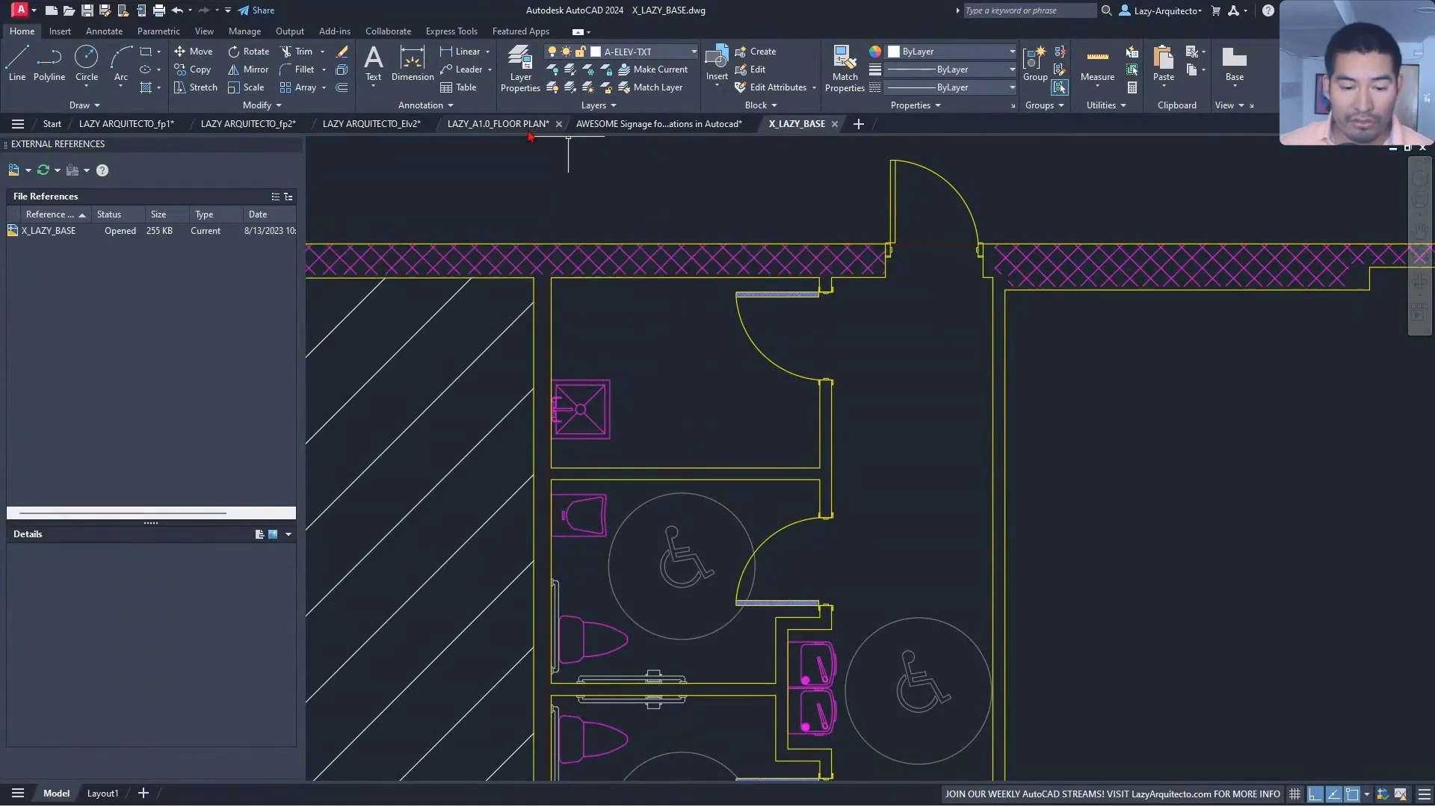
- Return to the LAZY_A1.0_FLOOR PLAN drawing and reload the modified X_LAZY_BASE reference
click(506, 126)
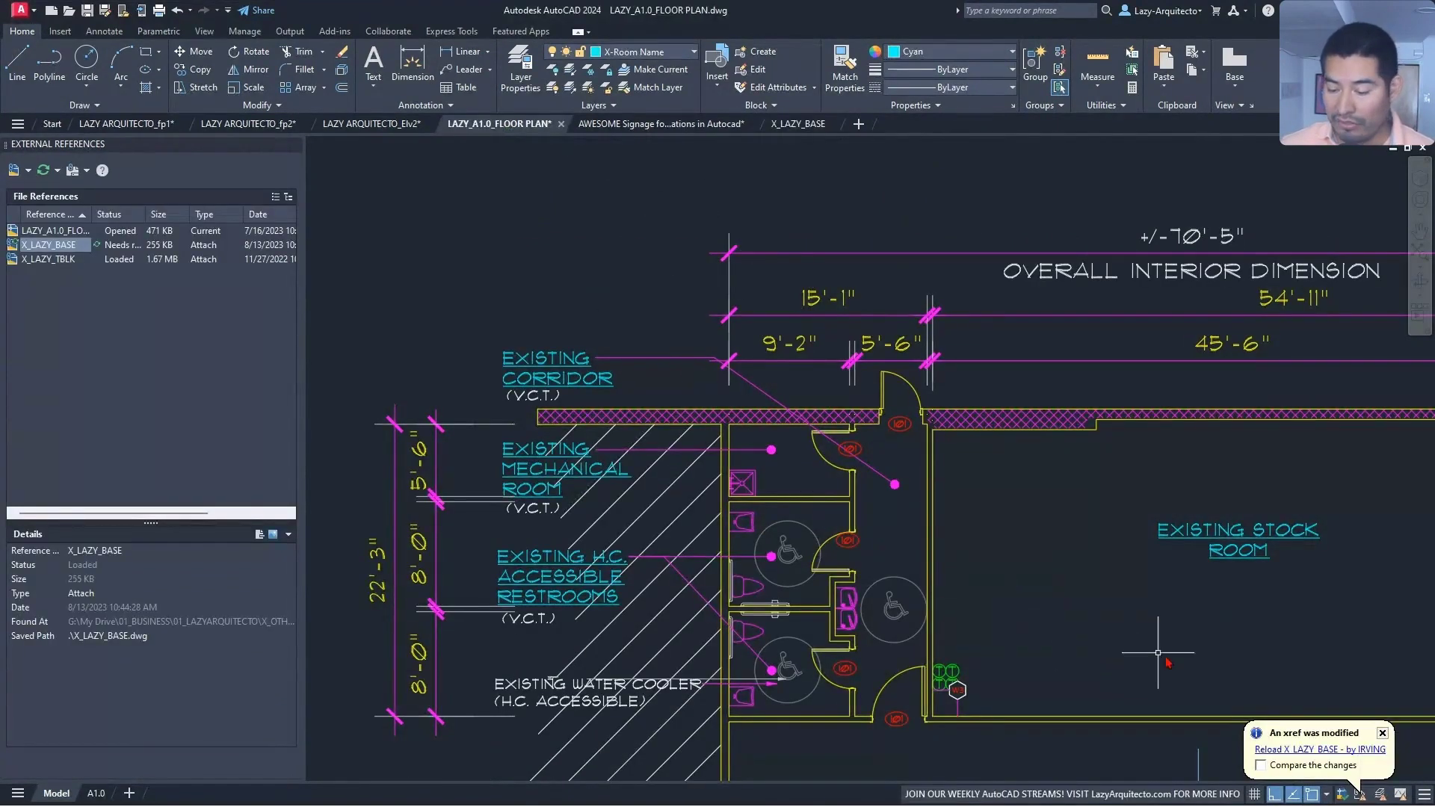
click(1294, 751)
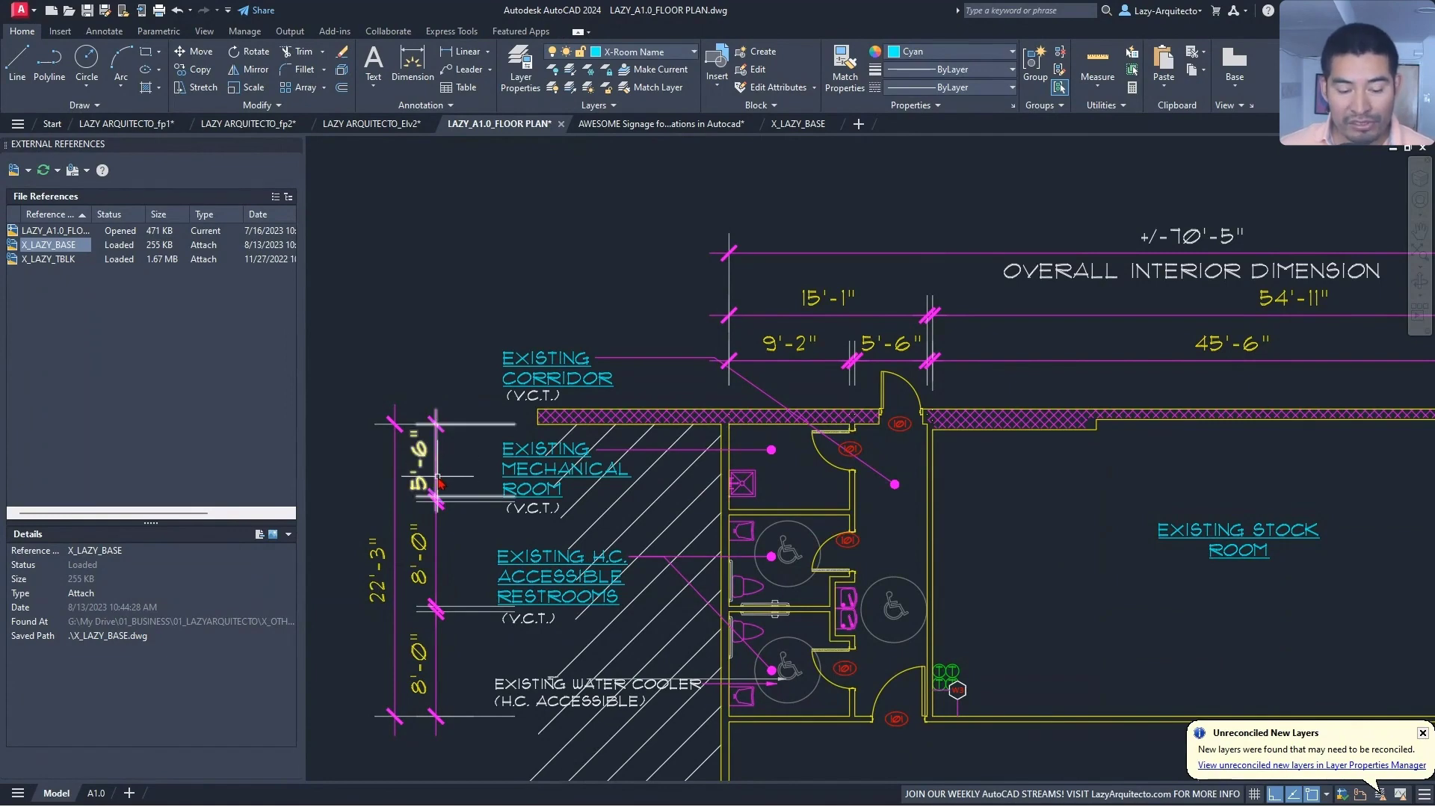
- Check the definition points of the 5'-6" dimension beside the mechanical room against the relocated wall, without modifying the dimension
click(444, 464)
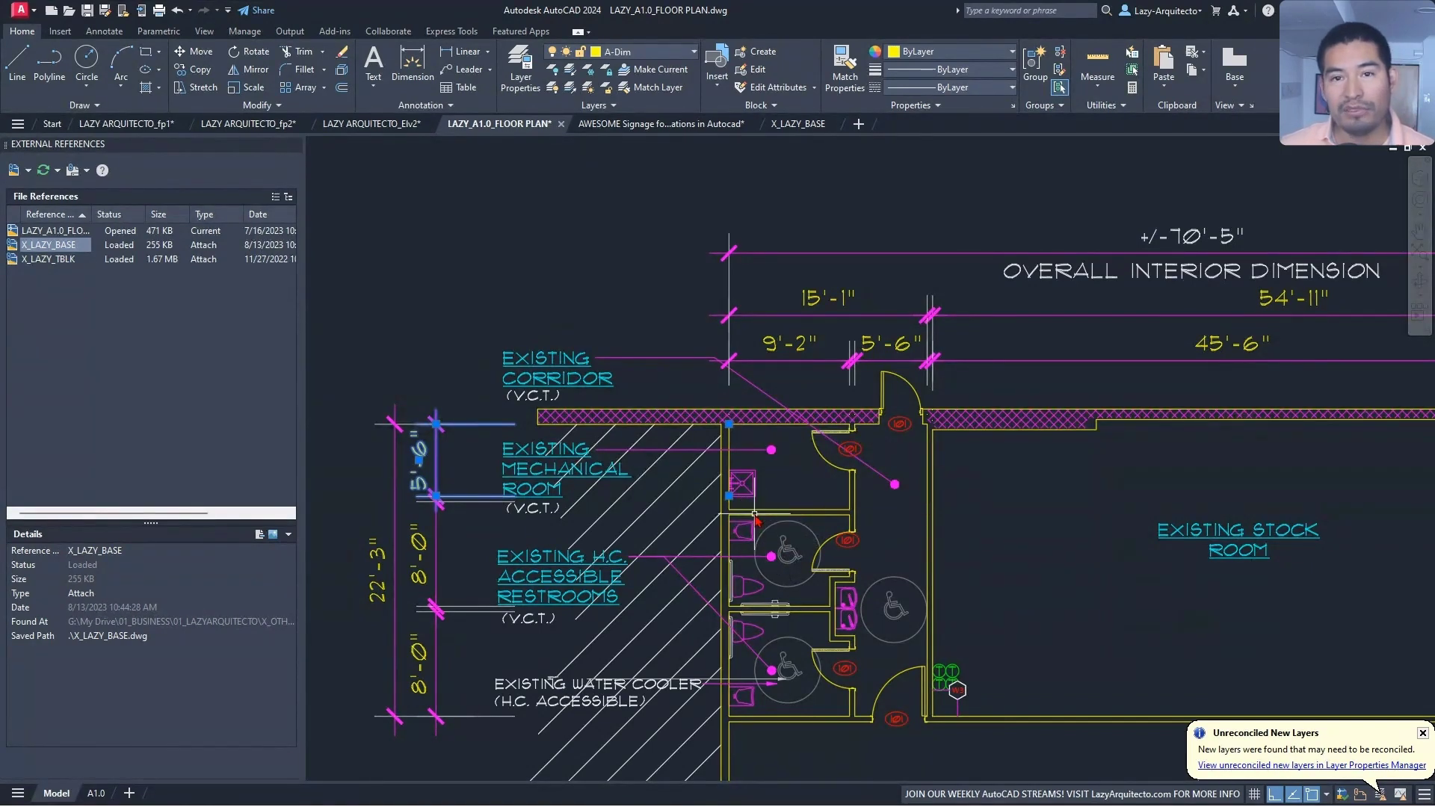
click(729, 495)
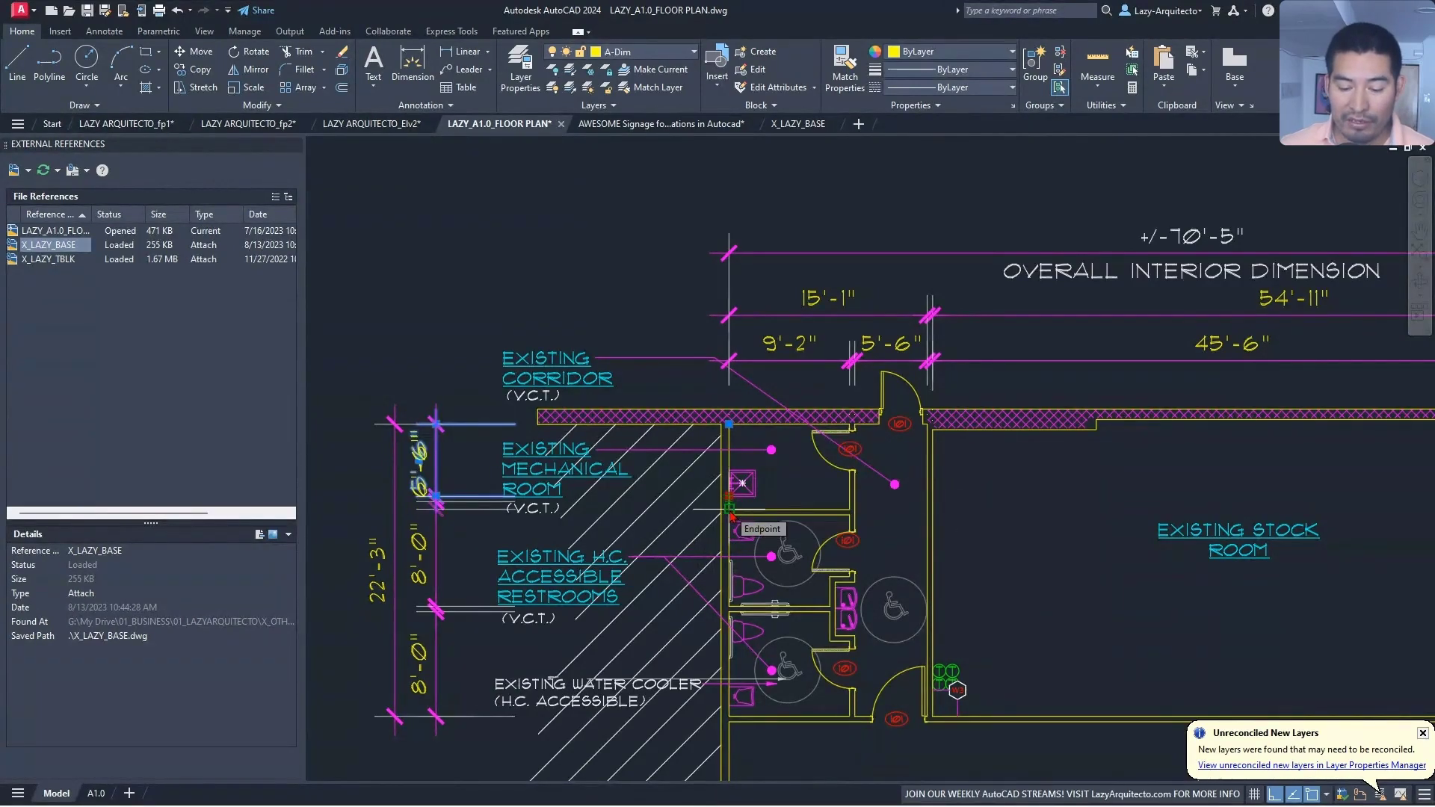
scroll(731, 514, down, 8)
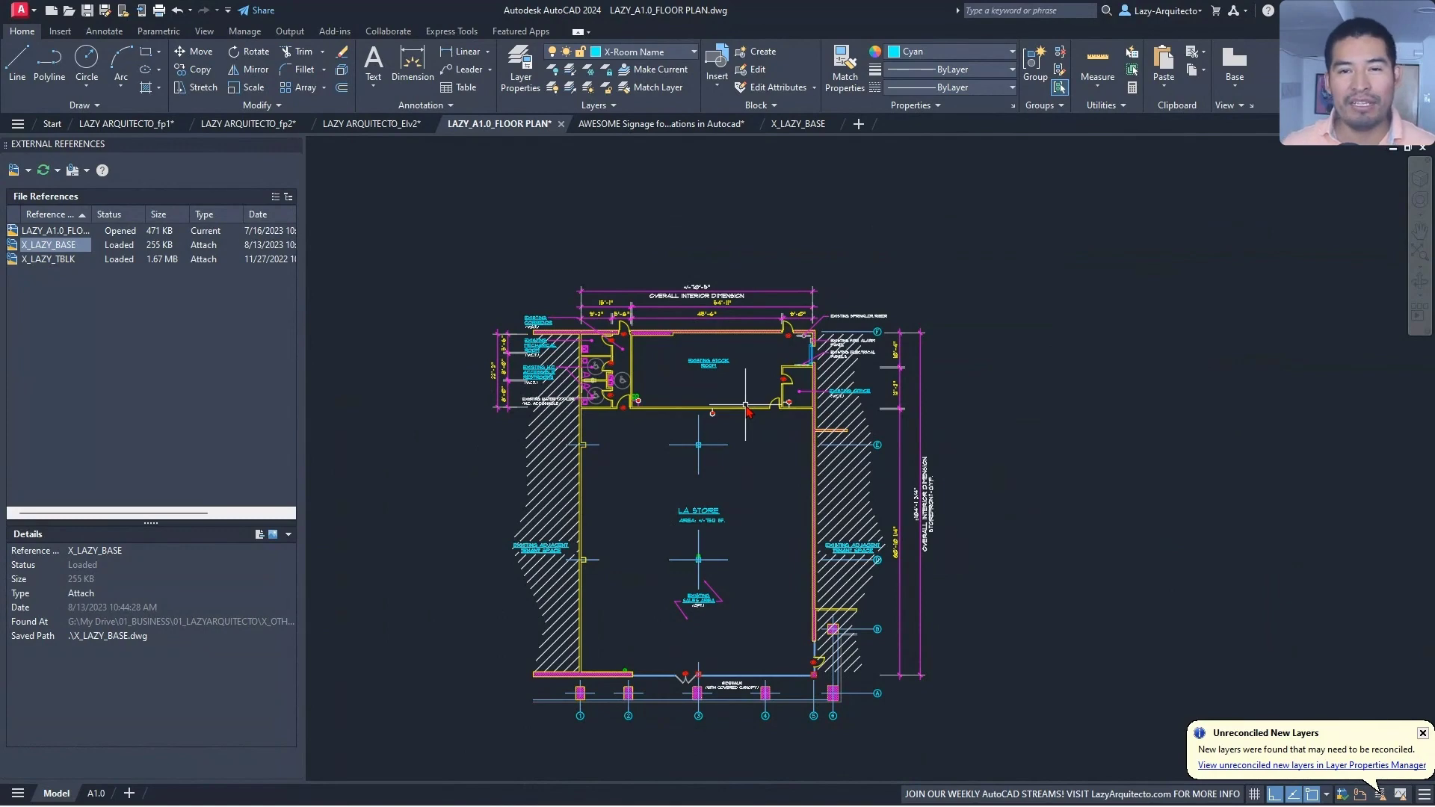
scroll(542, 374, up, 9)
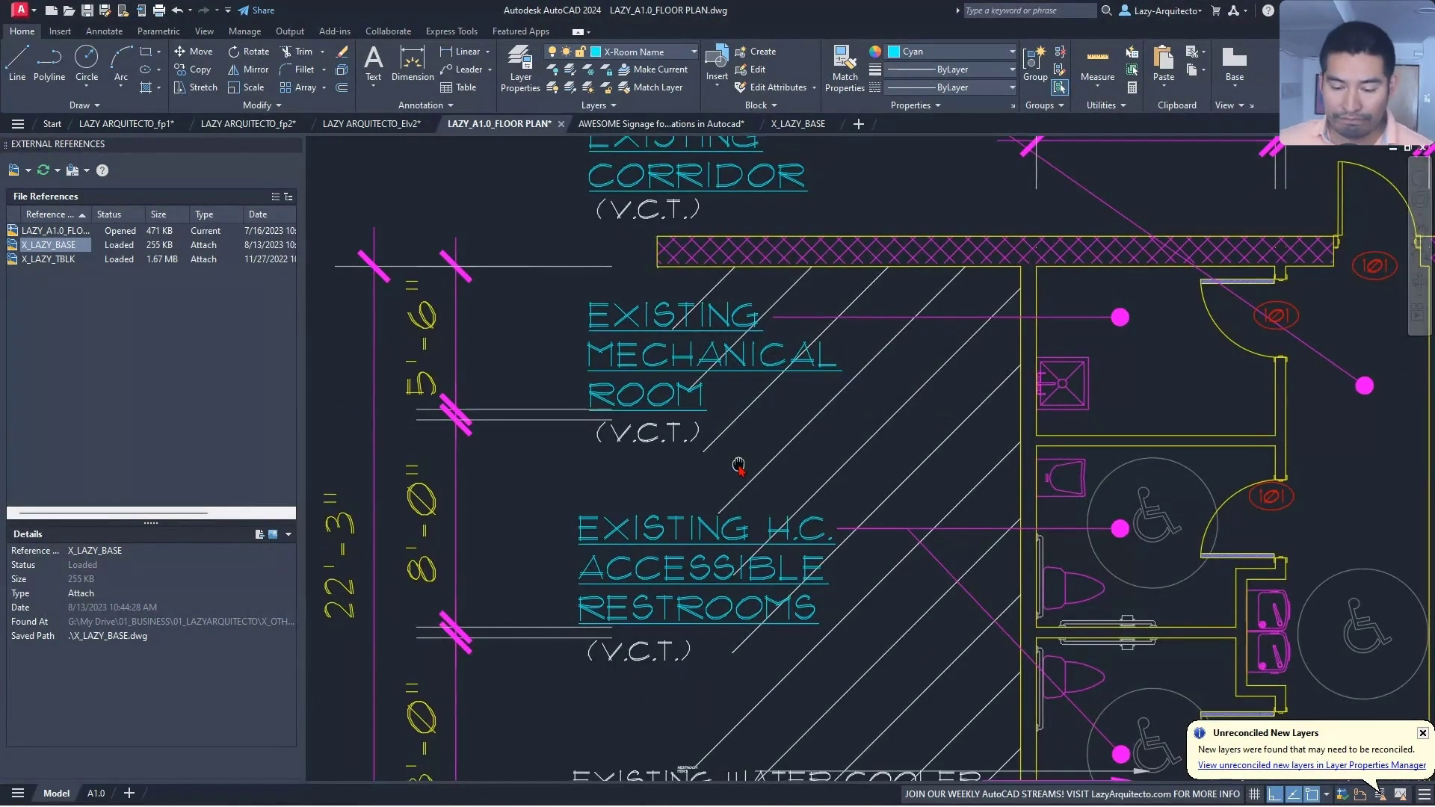
middle_drag(710, 471, 689, 472)
click(433, 327)
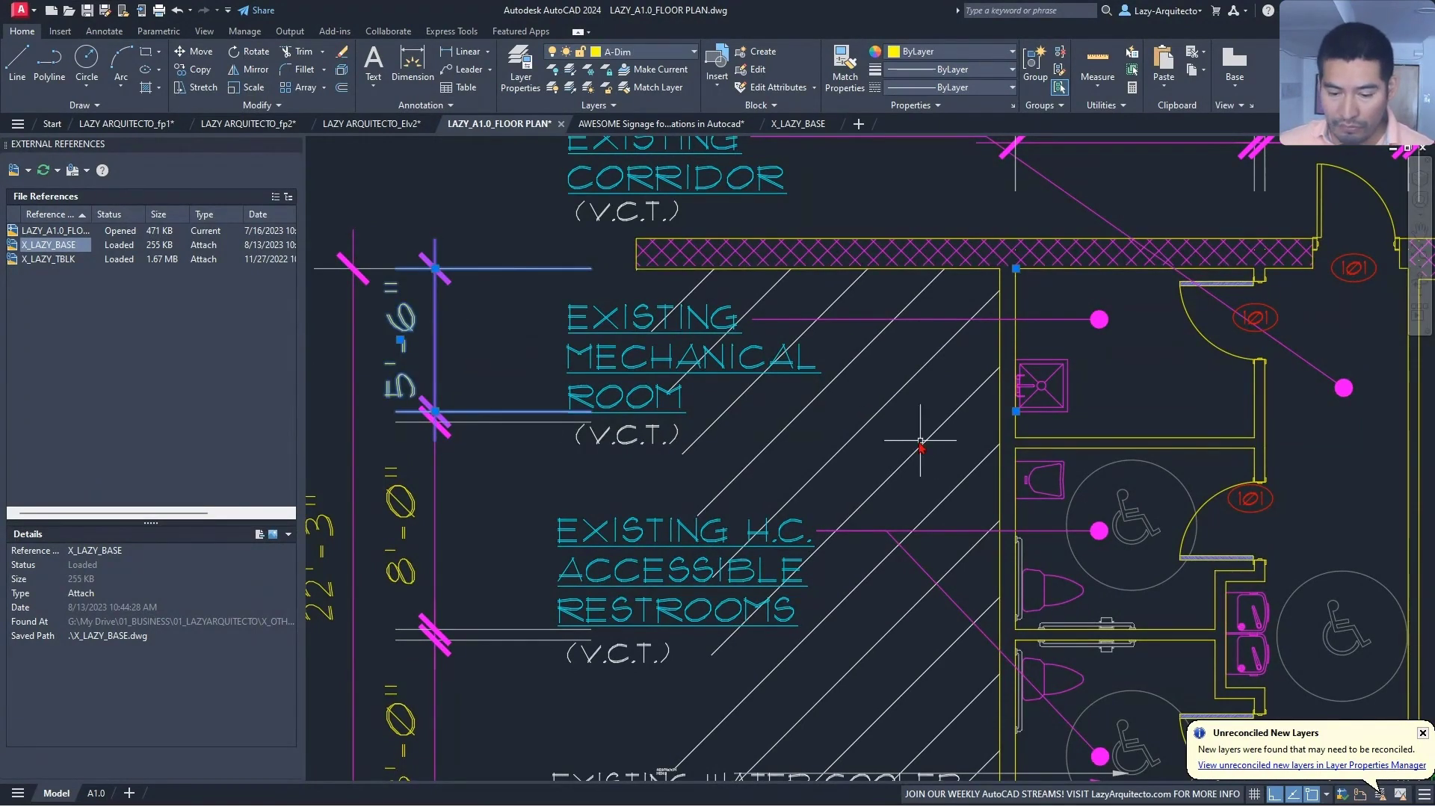
middle_drag(920, 442, 901, 439)
key(Escape)
- Query the DIMASSOC system variable, read the help descriptions of its values 0, 1 and 2, and accept the current value
text(DIMA)
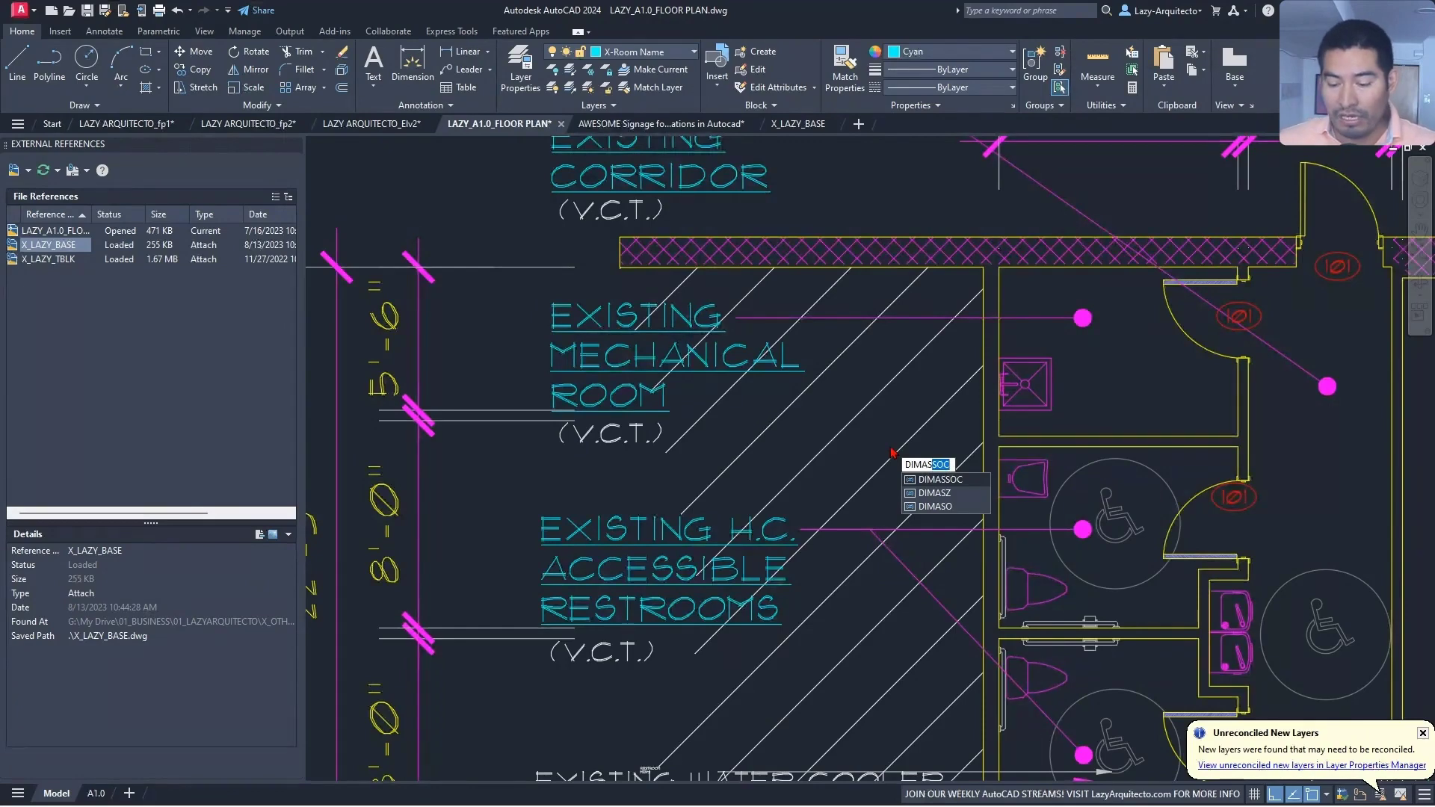
text(S)
key(Return)
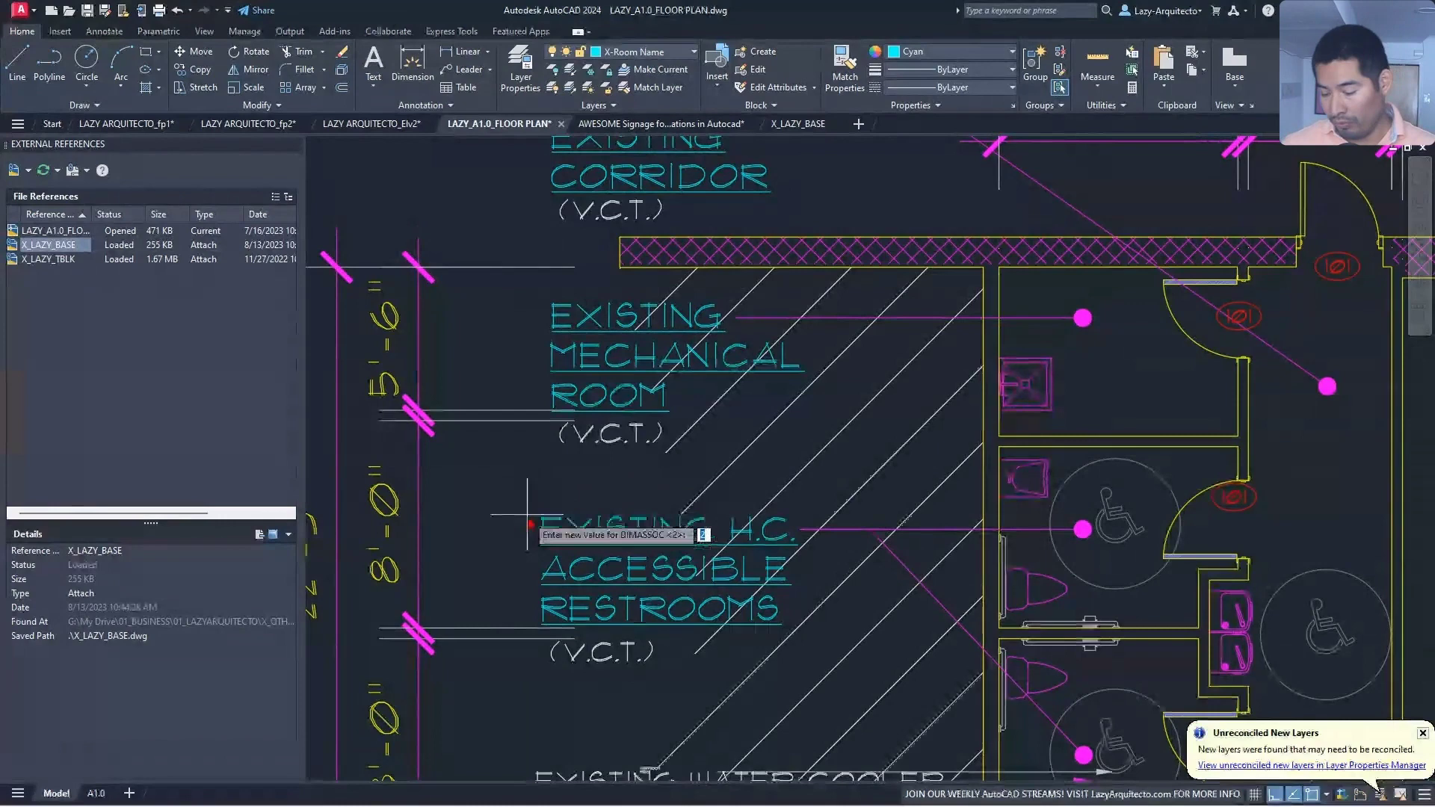
key(F1)
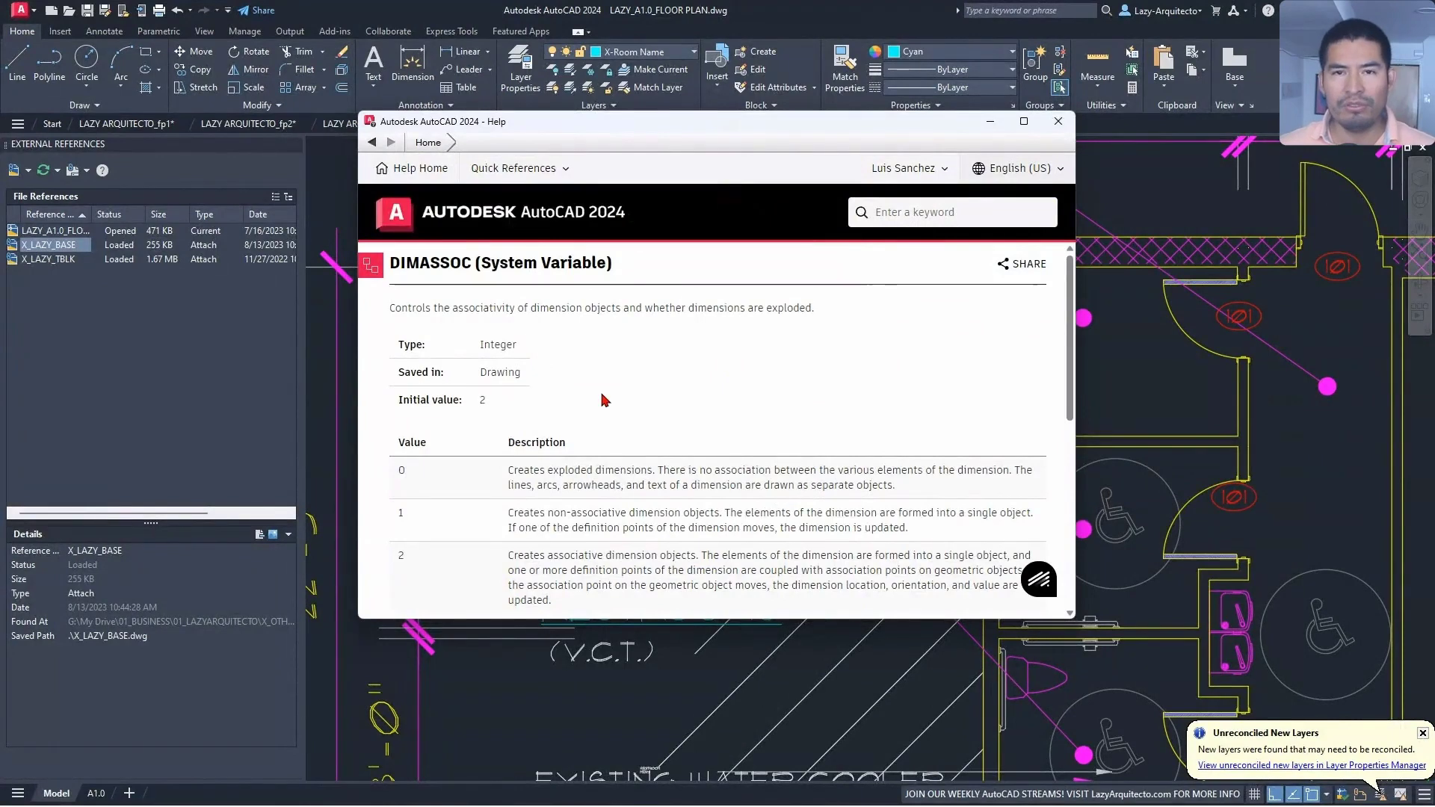
drag(392, 263, 588, 267)
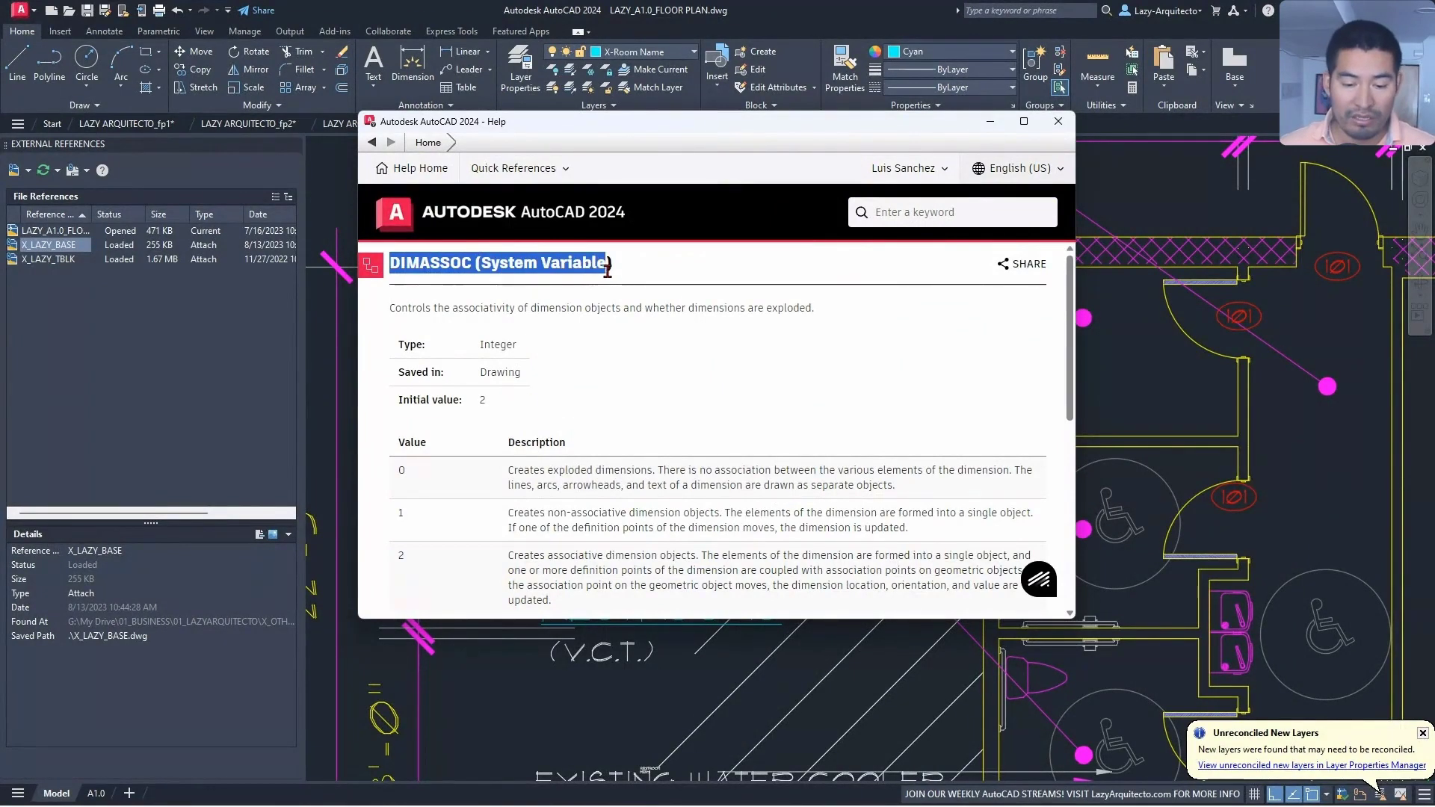
scroll(523, 446, down, 2)
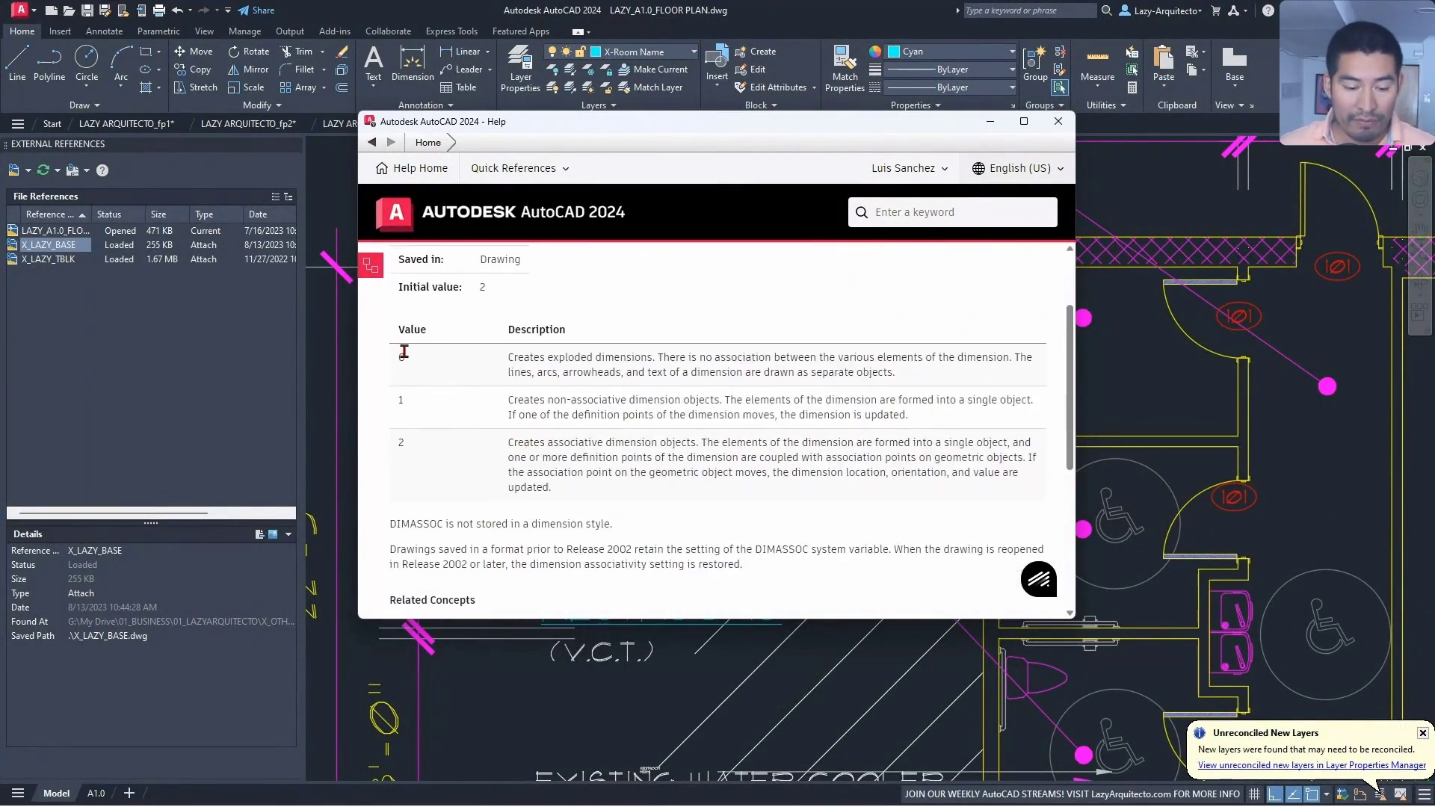
drag(409, 372, 420, 442)
click(458, 394)
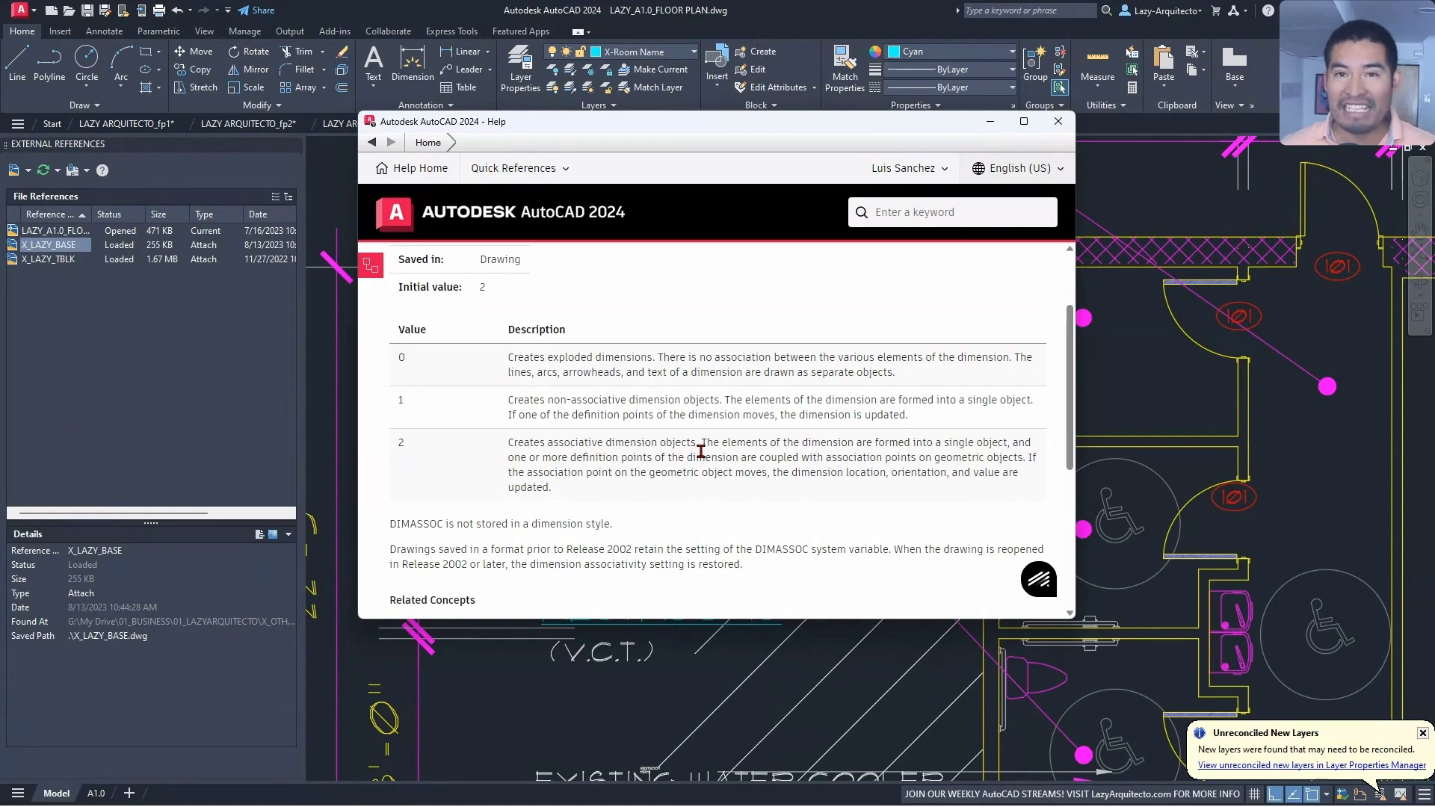
scroll(416, 365, up, 2)
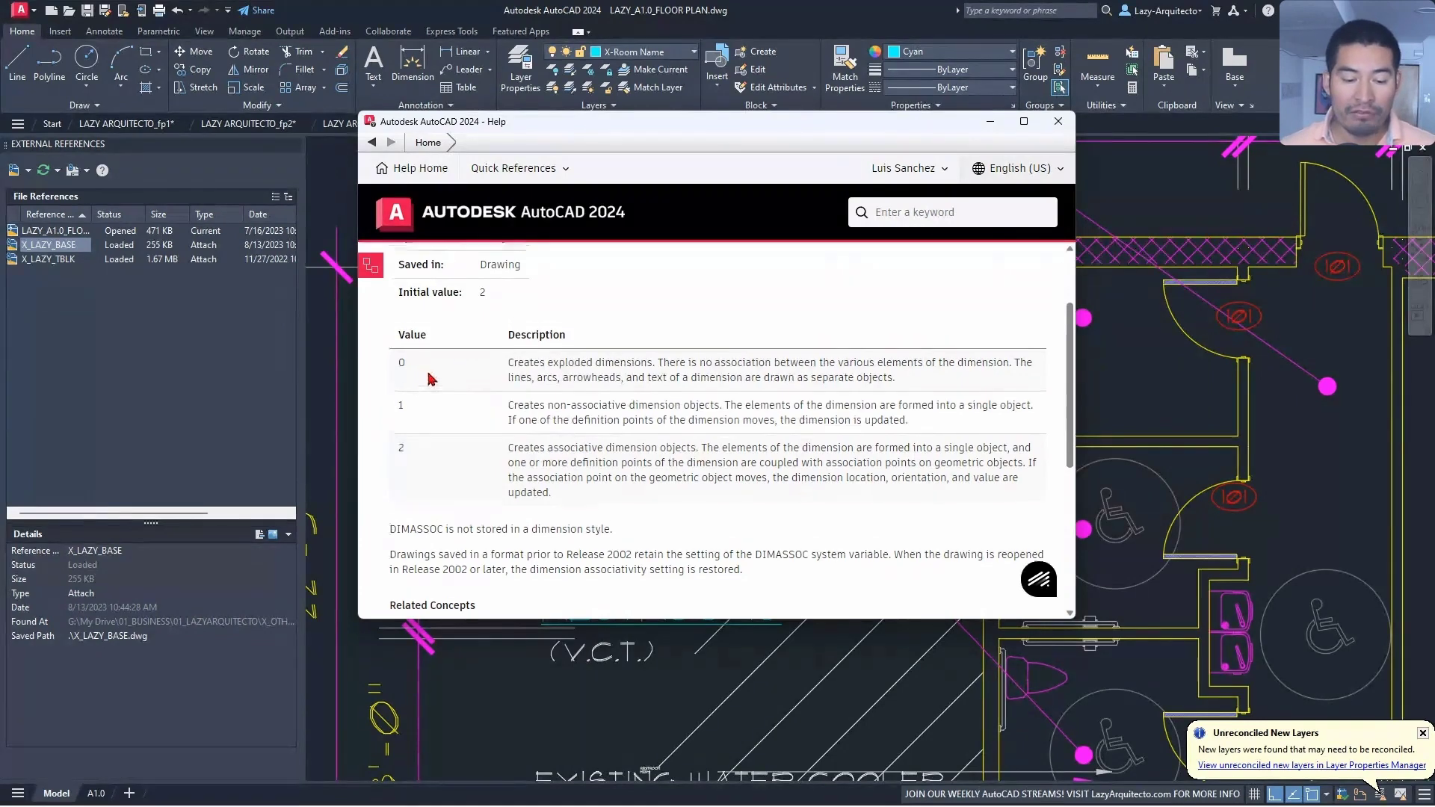
scroll(469, 343, down, 2)
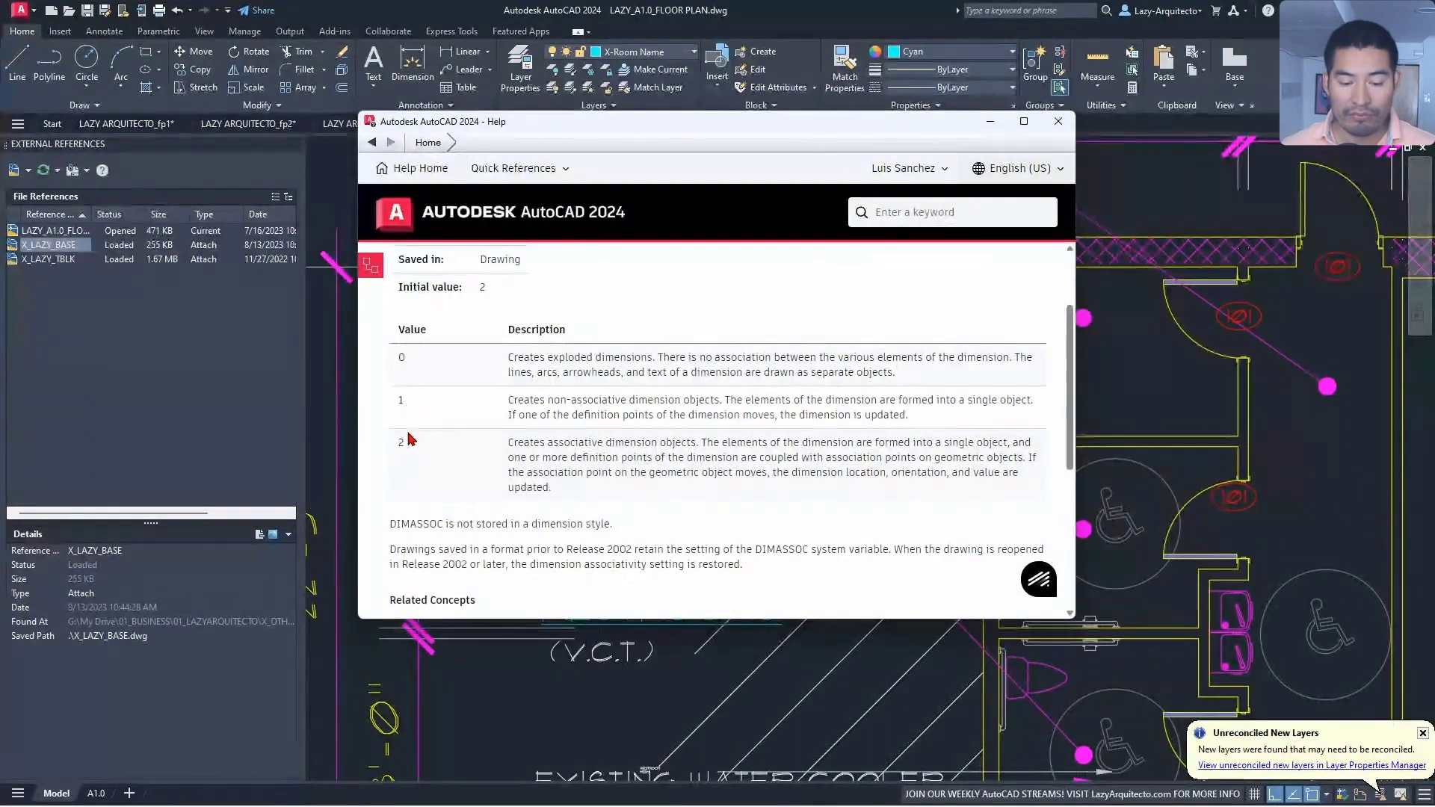
click(1058, 121)
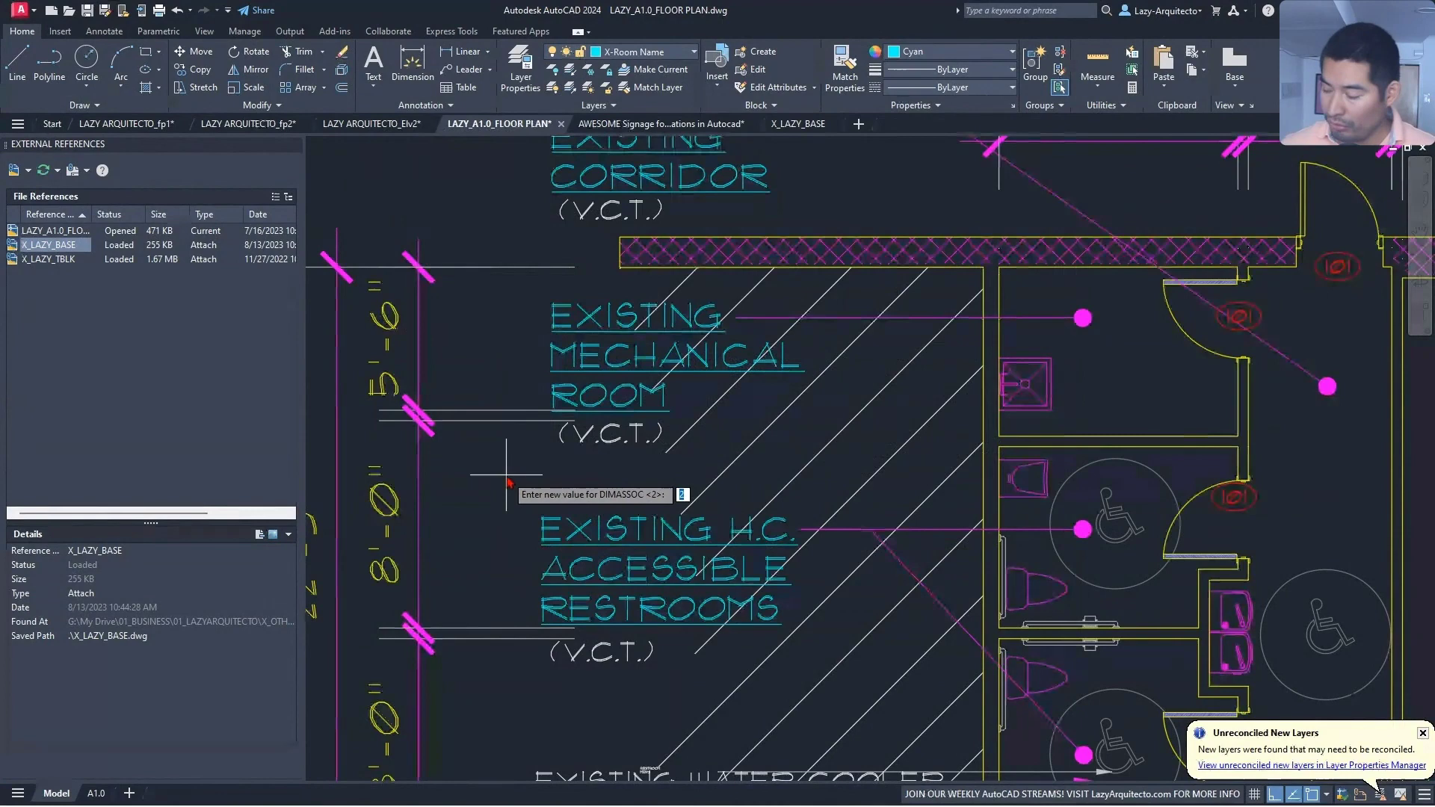
key(Return)
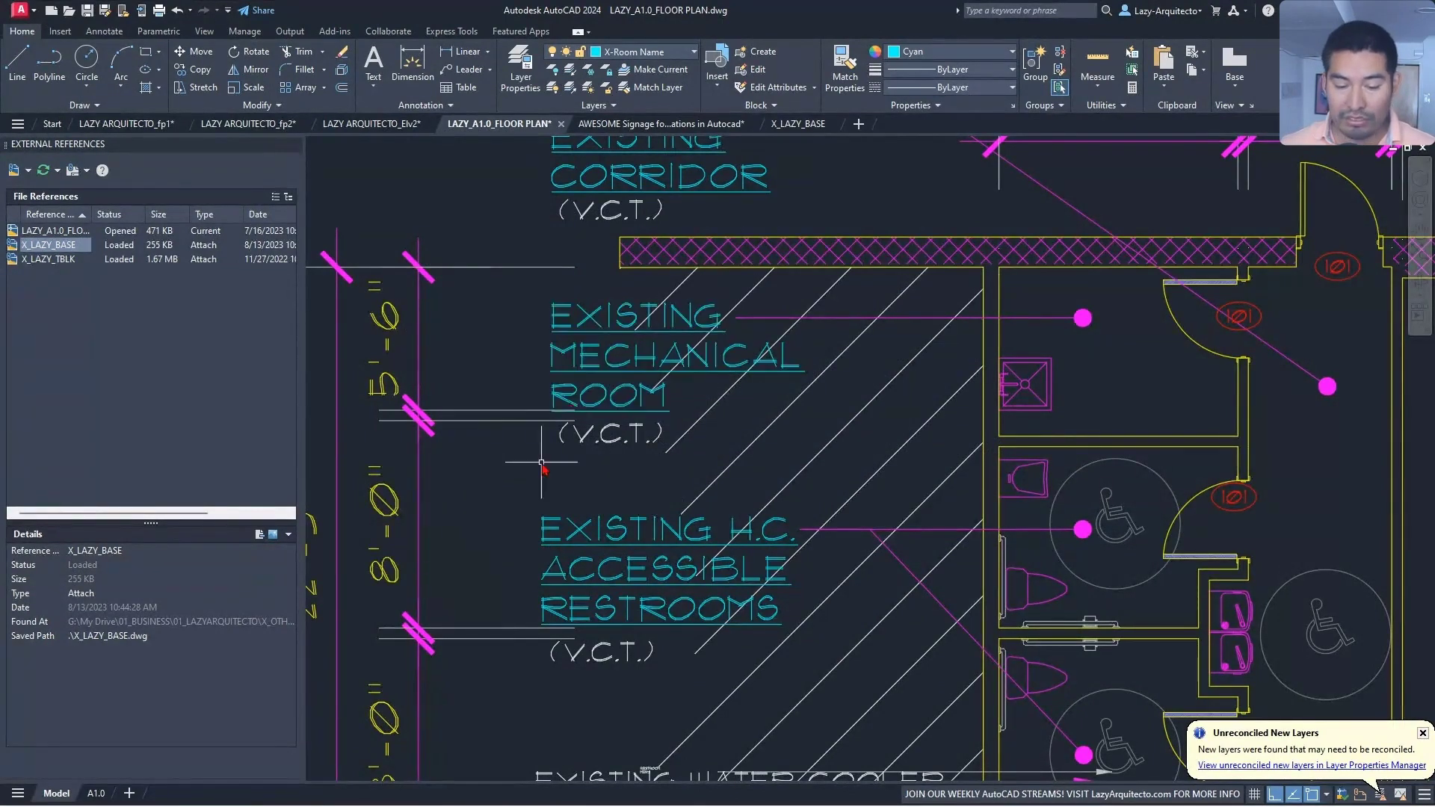
- Add a vertical linear dimension for the mechanical room's inside height, placed outside the 22'-3" dimension line
scroll(706, 407, down, 4)
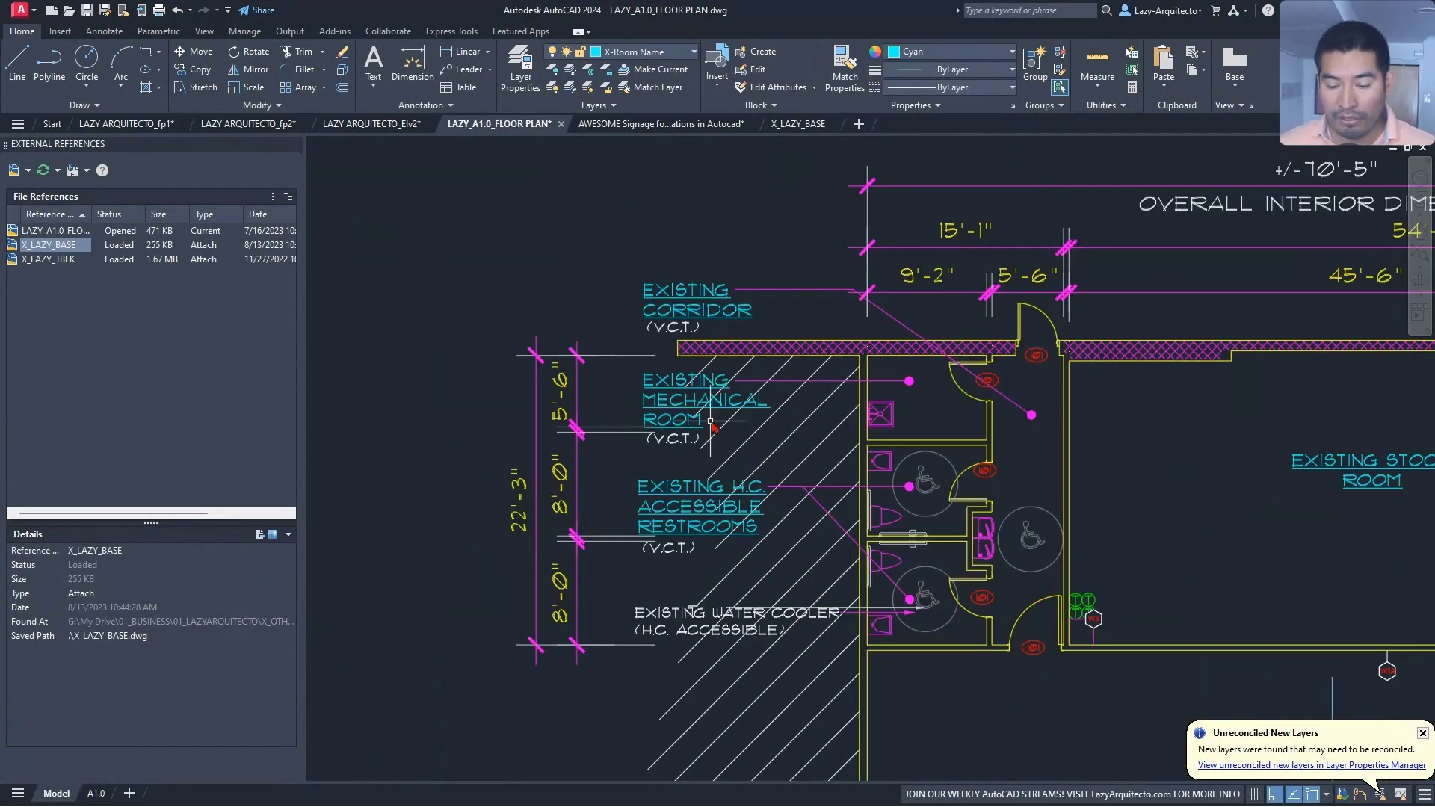
scroll(867, 409, up, 4)
scroll(899, 408, down, 3)
middle_drag(920, 416, 907, 449)
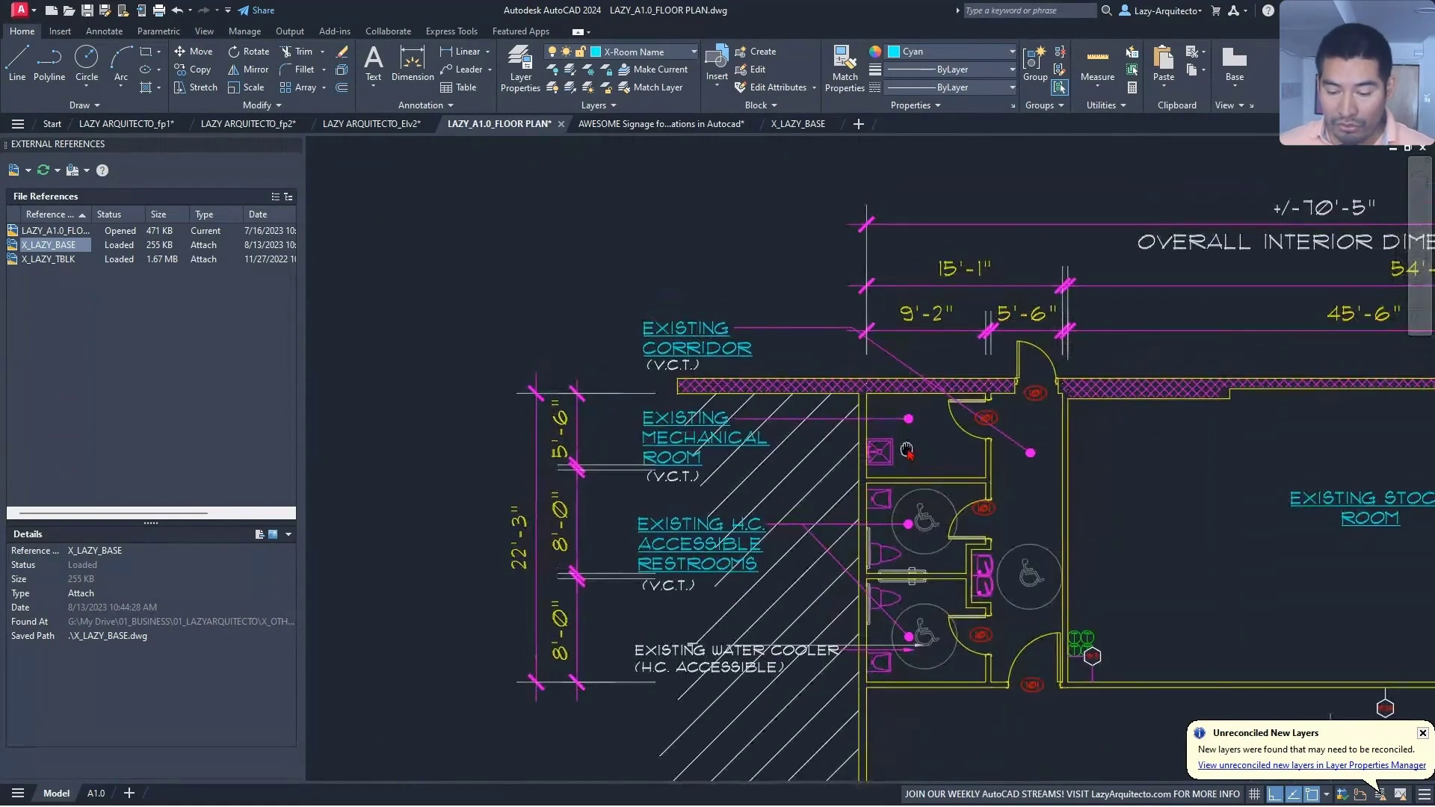
text(dli)
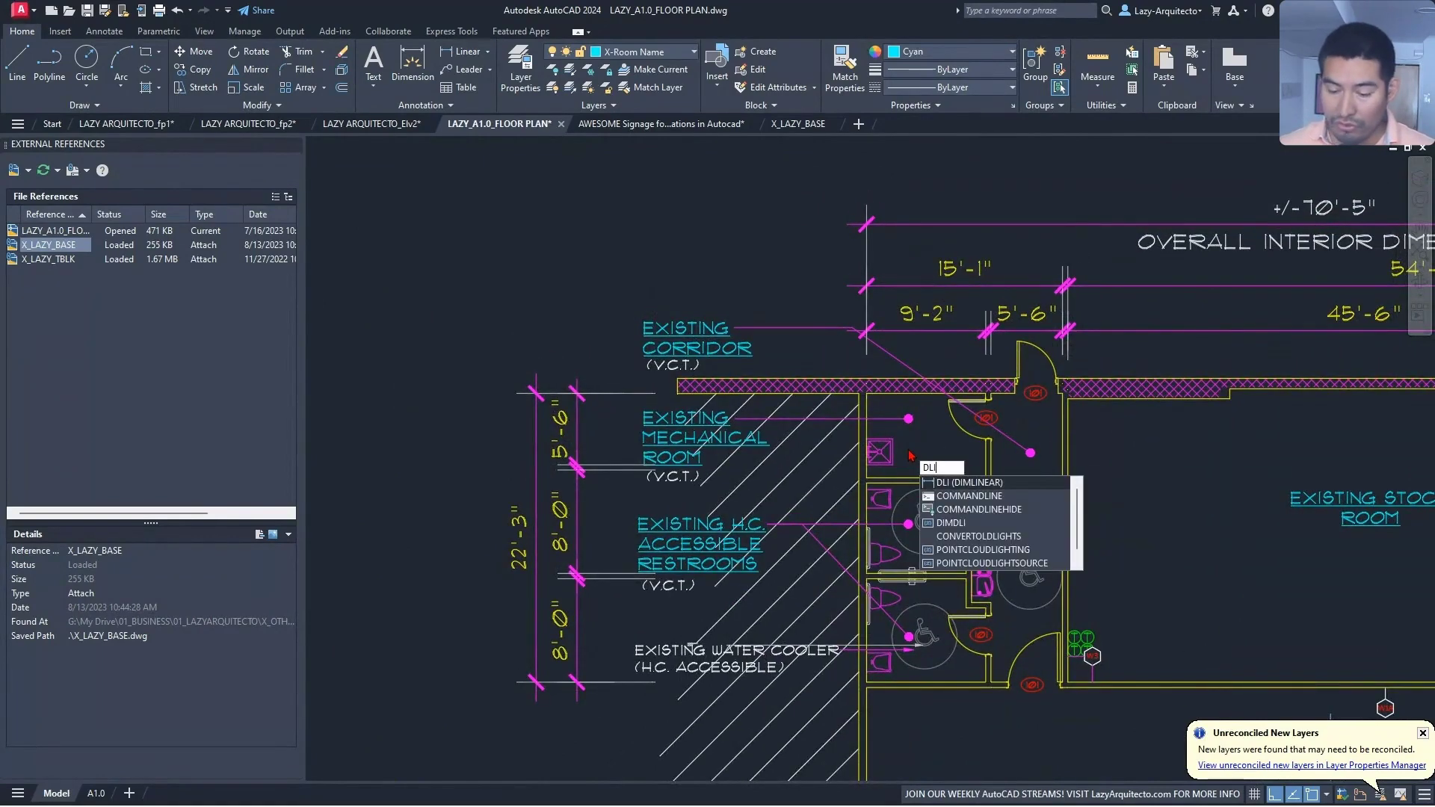
key(Return)
scroll(905, 448, up, 6)
click(780, 250)
click(780, 584)
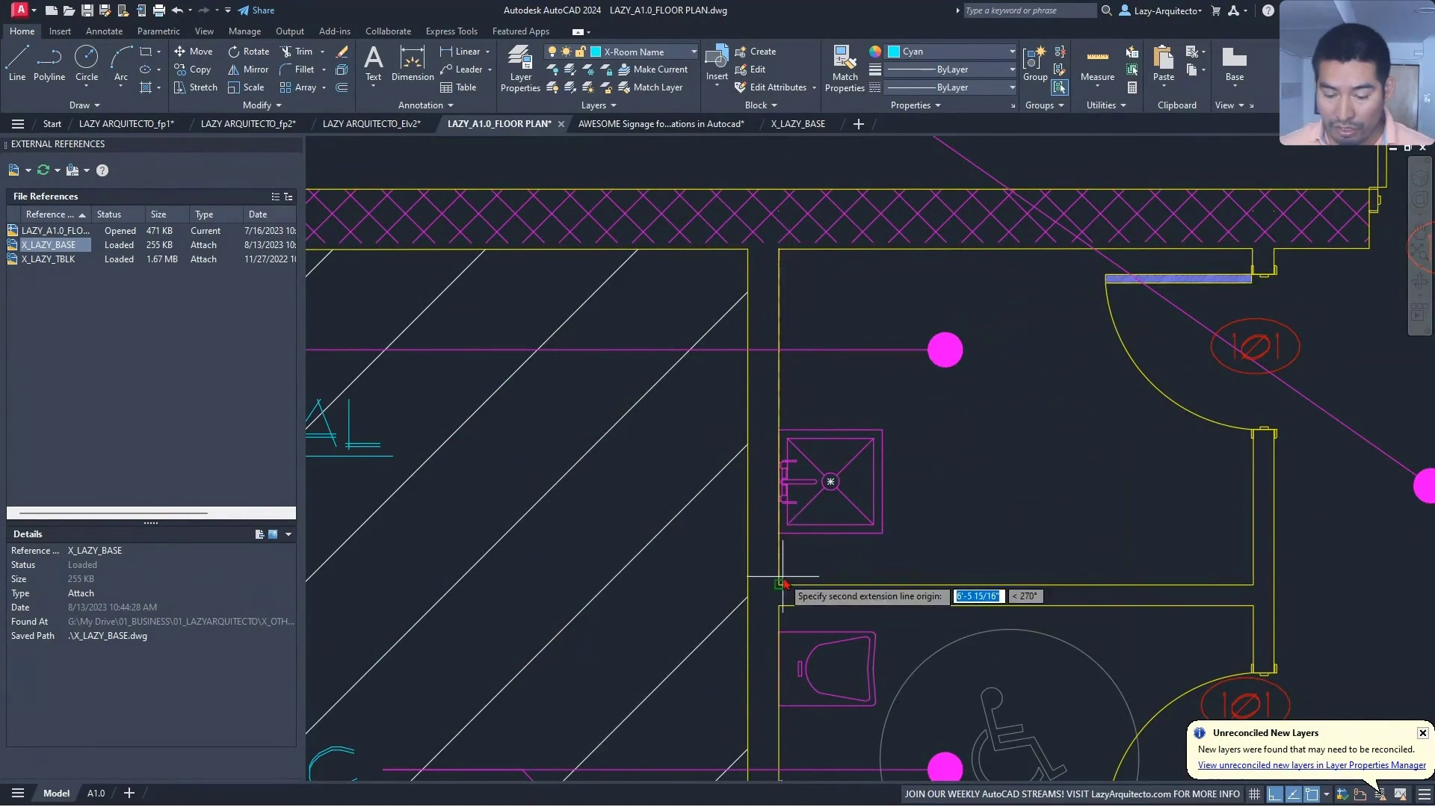
scroll(783, 584, down, 6)
scroll(591, 576, up, 2)
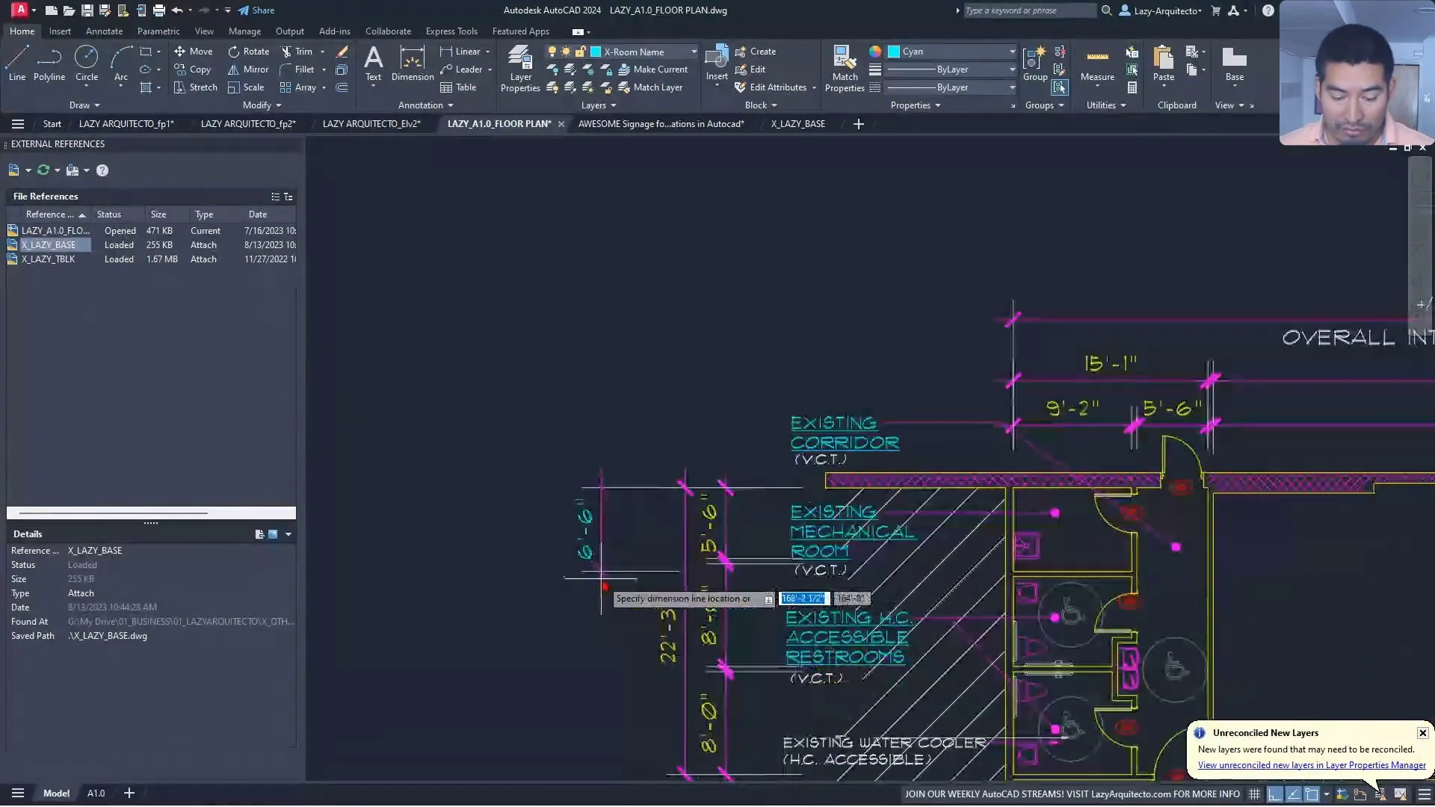
click(591, 575)
- Add a vertical linear dimension for the upper accessible restroom down to its lower partition, in line with the new mechanical room dimension
scroll(876, 482, up, 6)
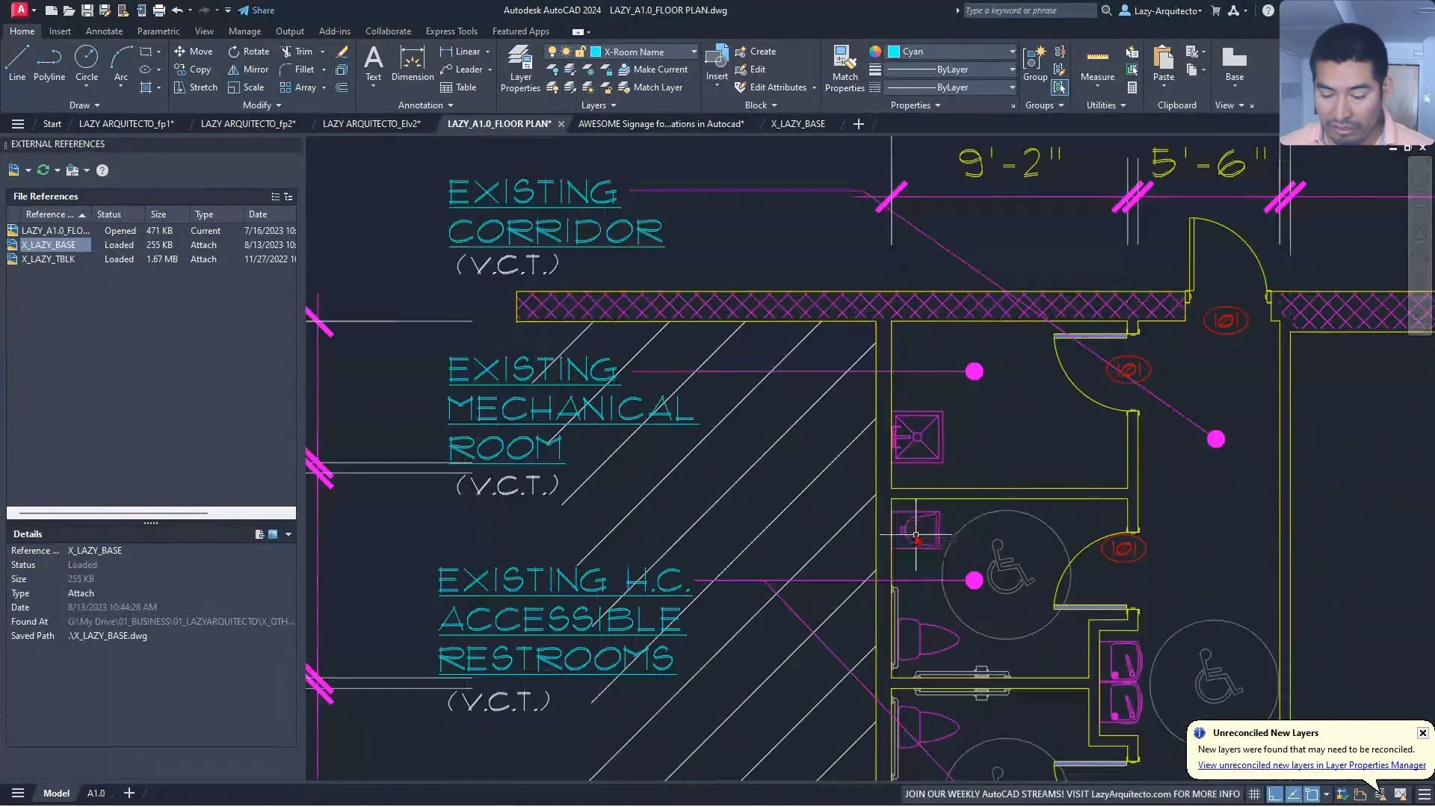
key(space)
click(876, 483)
scroll(876, 483, down, 4)
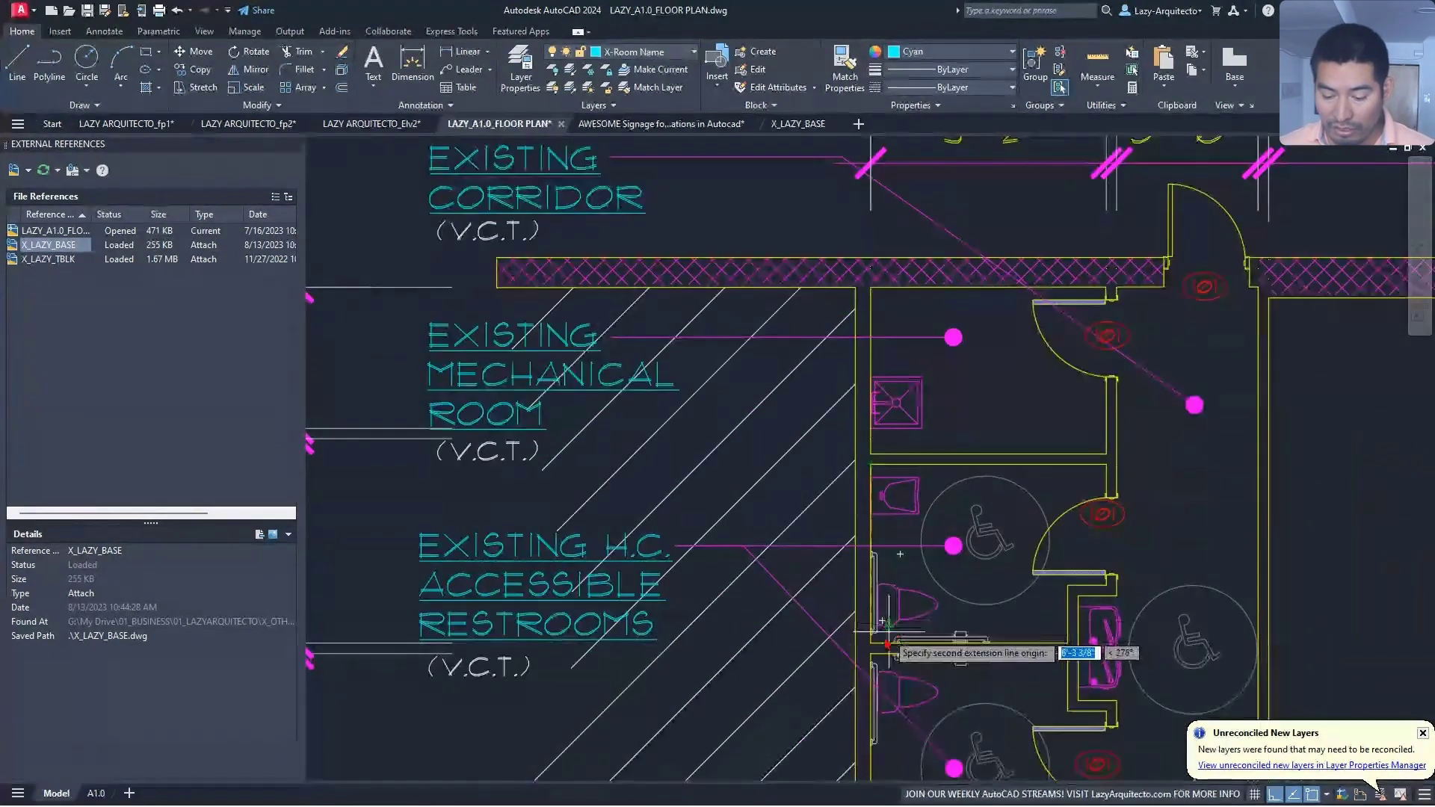
scroll(875, 646, up, 4)
click(876, 647)
scroll(877, 647, down, 4)
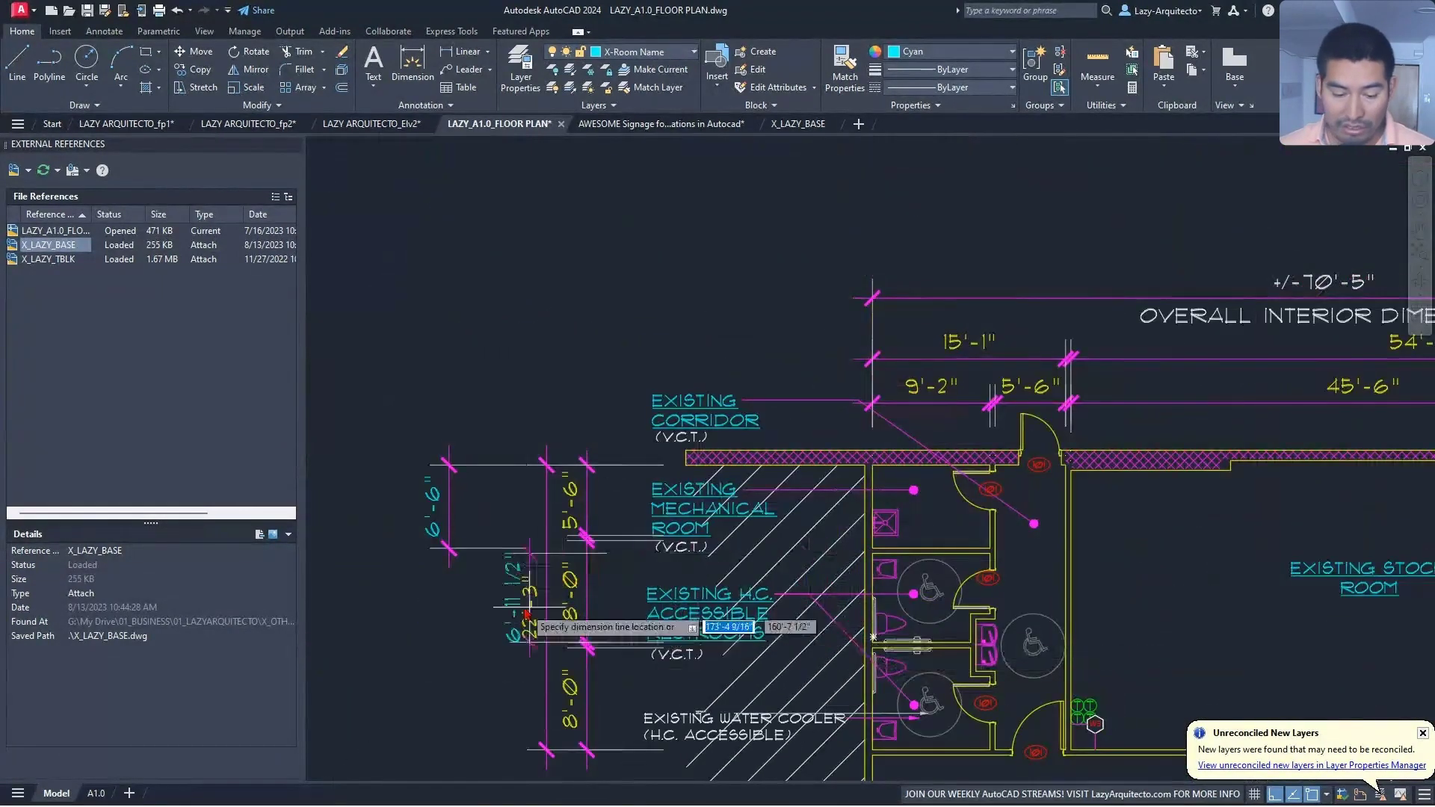
click(545, 598)
middle_drag(722, 547, 665, 473)
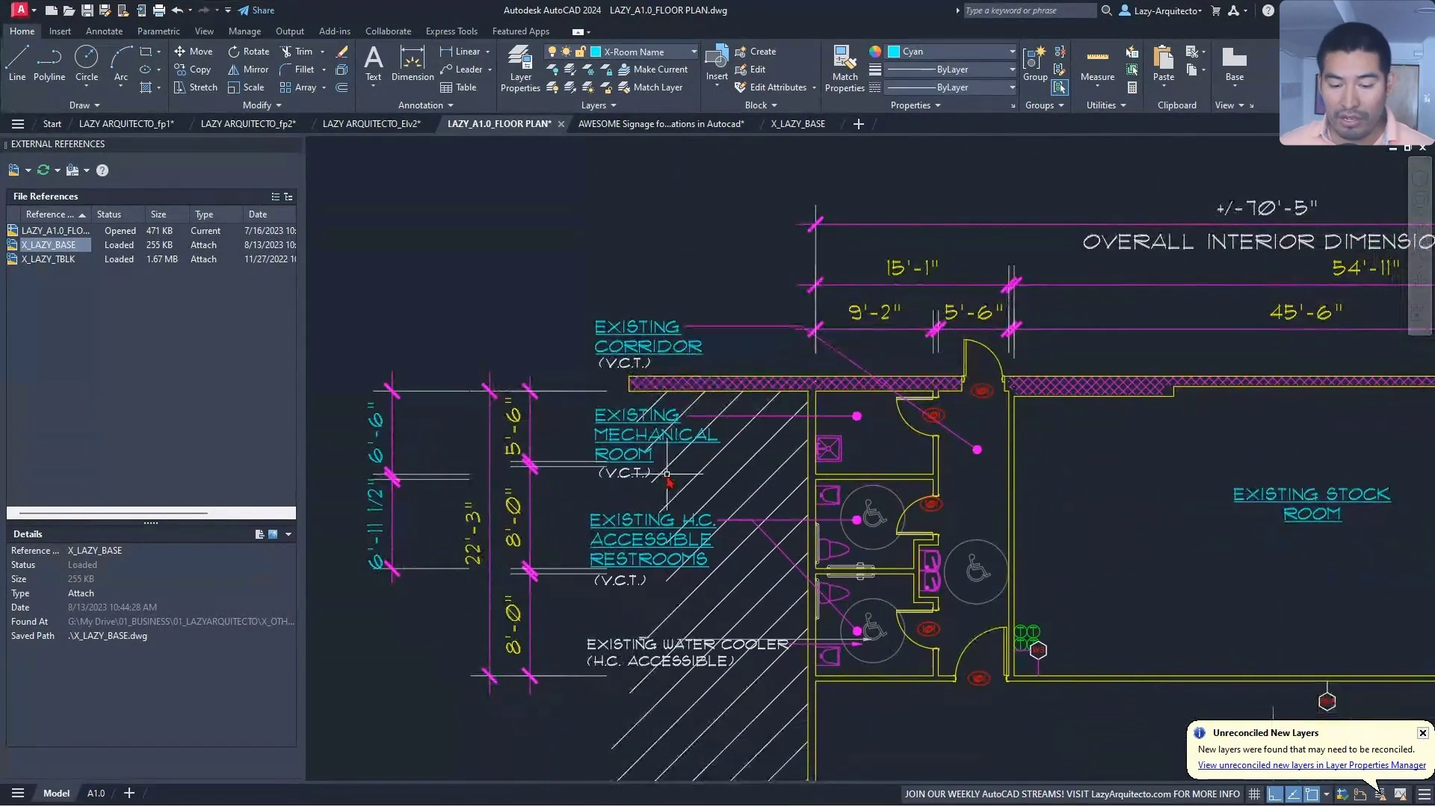
- Open the X_LAZY_BASE reference drawing from the floor plan at the mechanical room
click(861, 475)
right_click(861, 475)
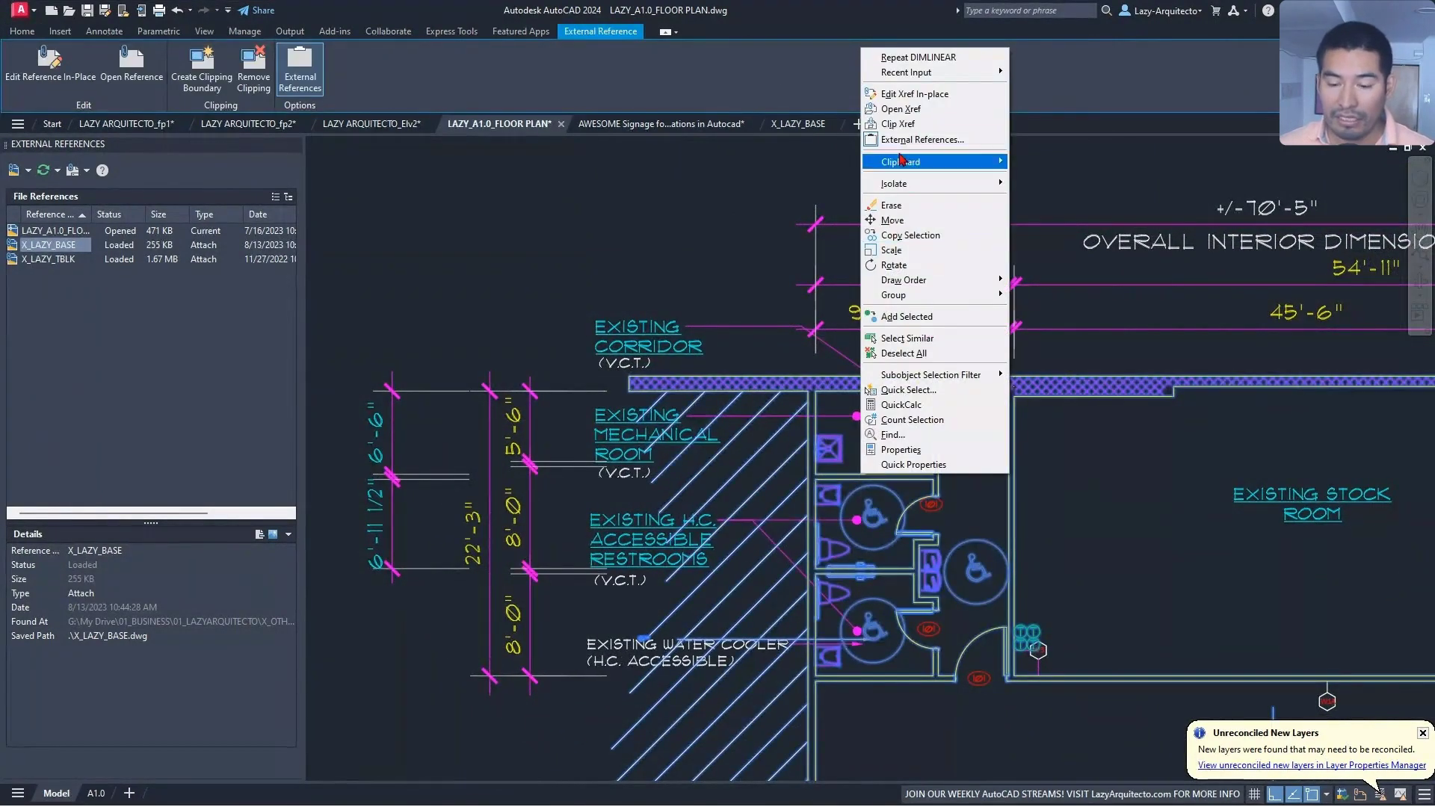
click(903, 111)
middle_drag(675, 464, 859, 459)
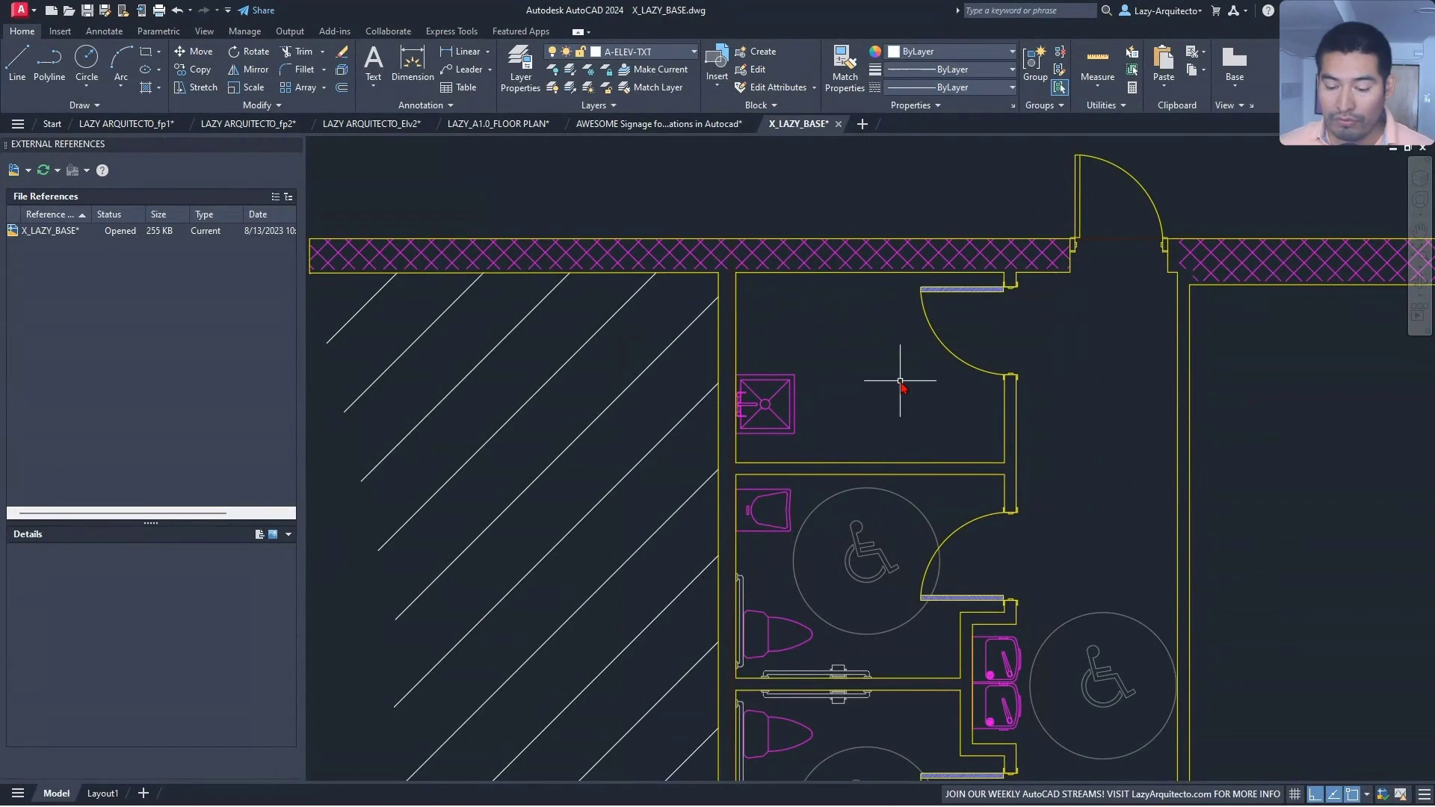
- Stretch the wall between the mechanical room and upper restroom 12" upward and save the X_LAZY_BASE drawing
text(s)
key(Return)
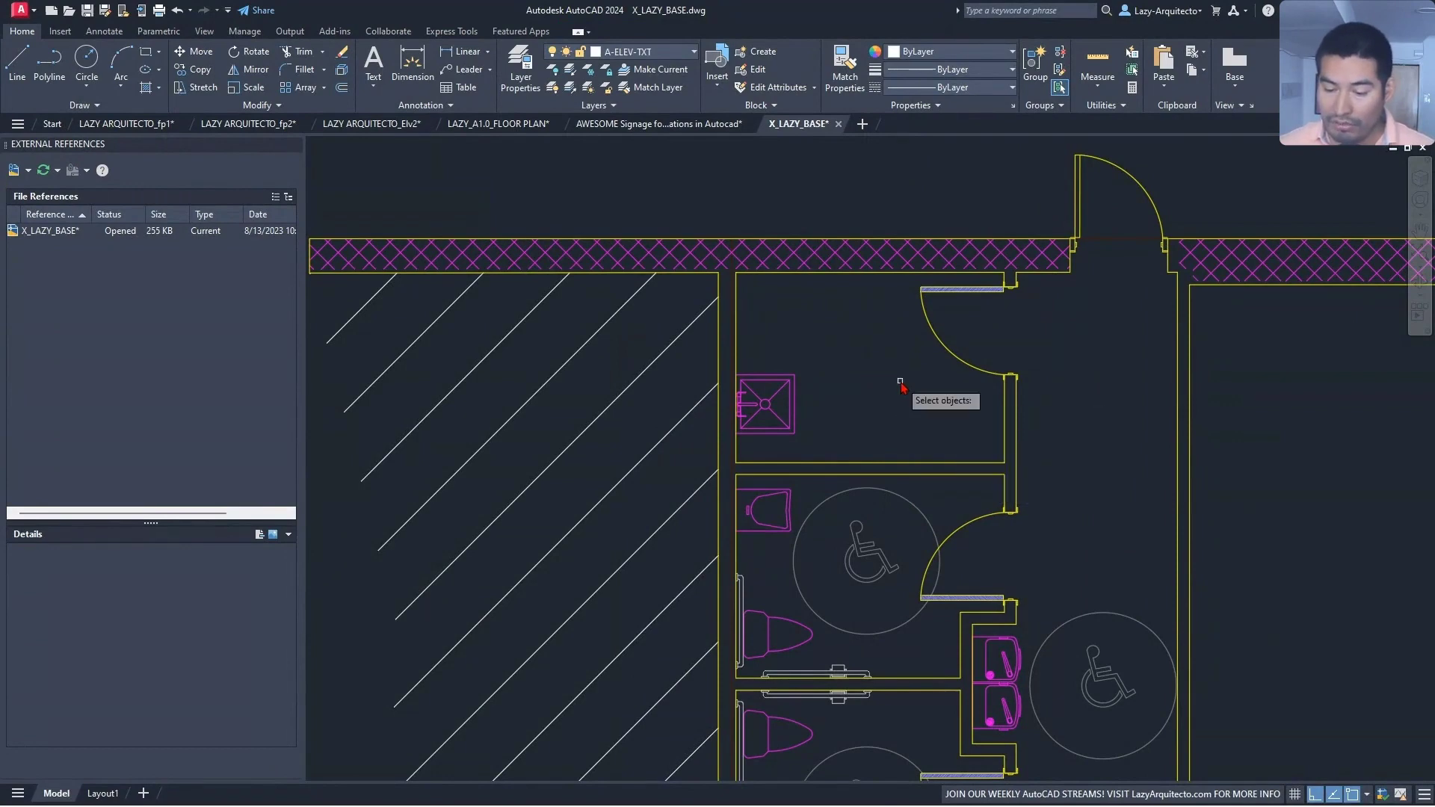
click(1038, 479)
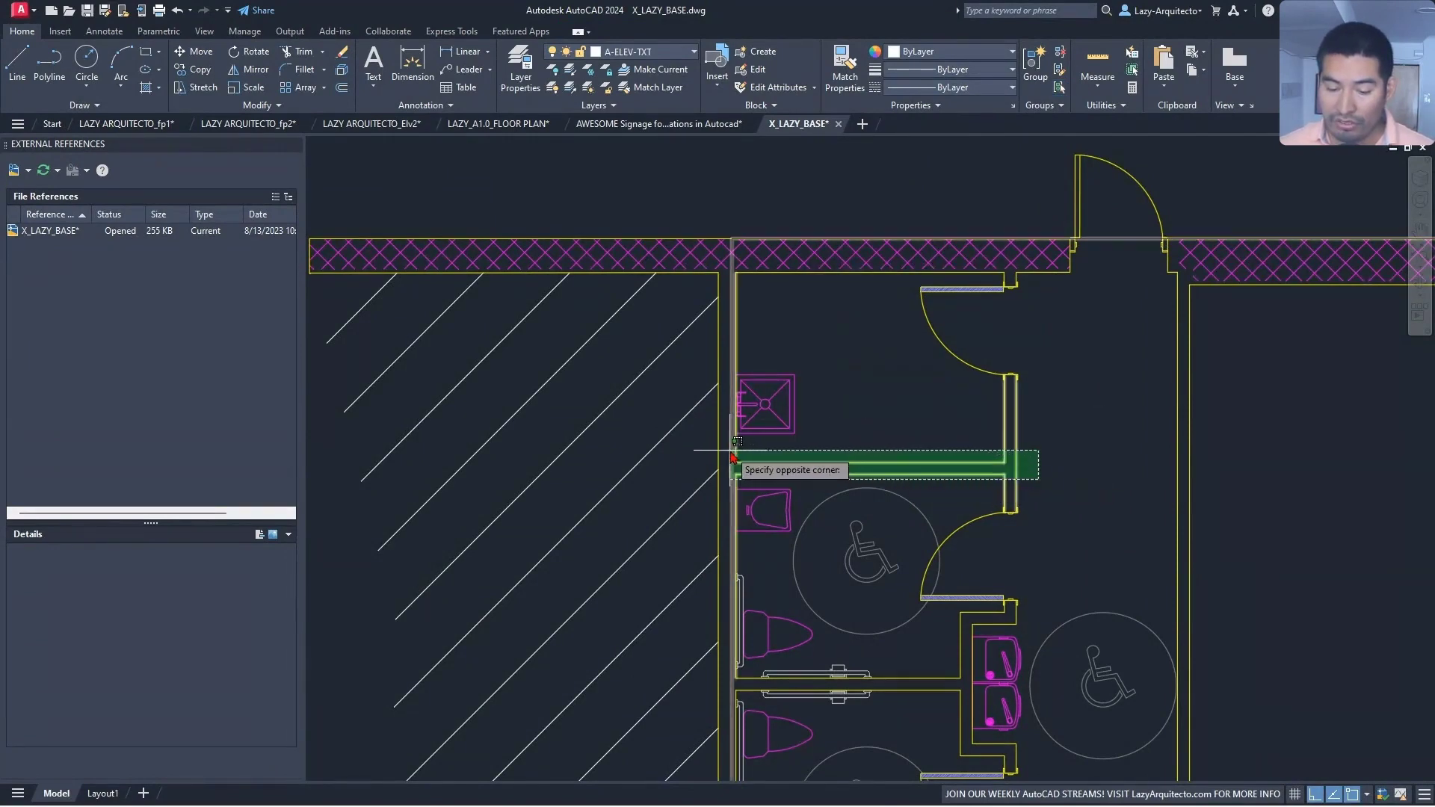
click(745, 459)
click(852, 416)
text(12)
key(Return)
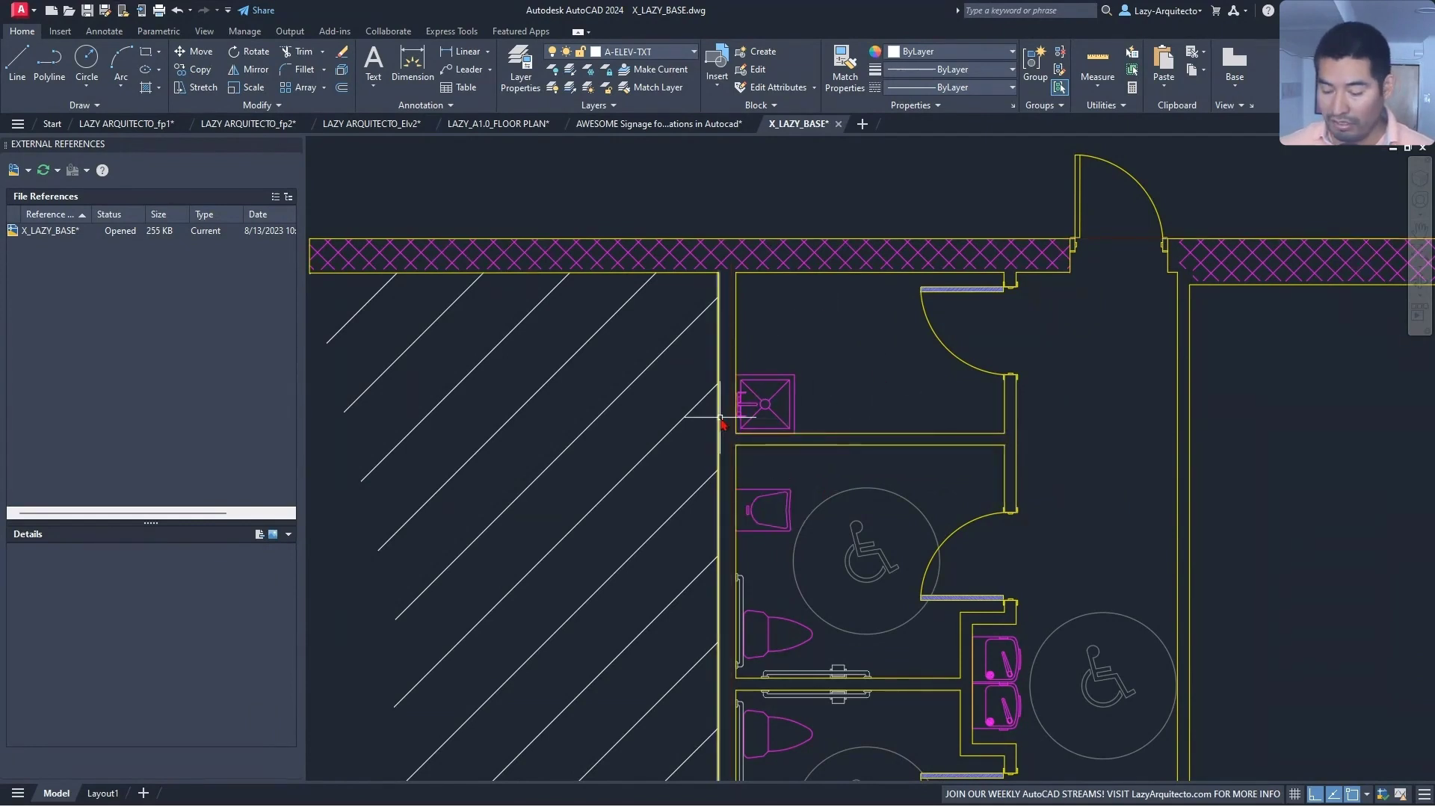
key(ctrl+s)
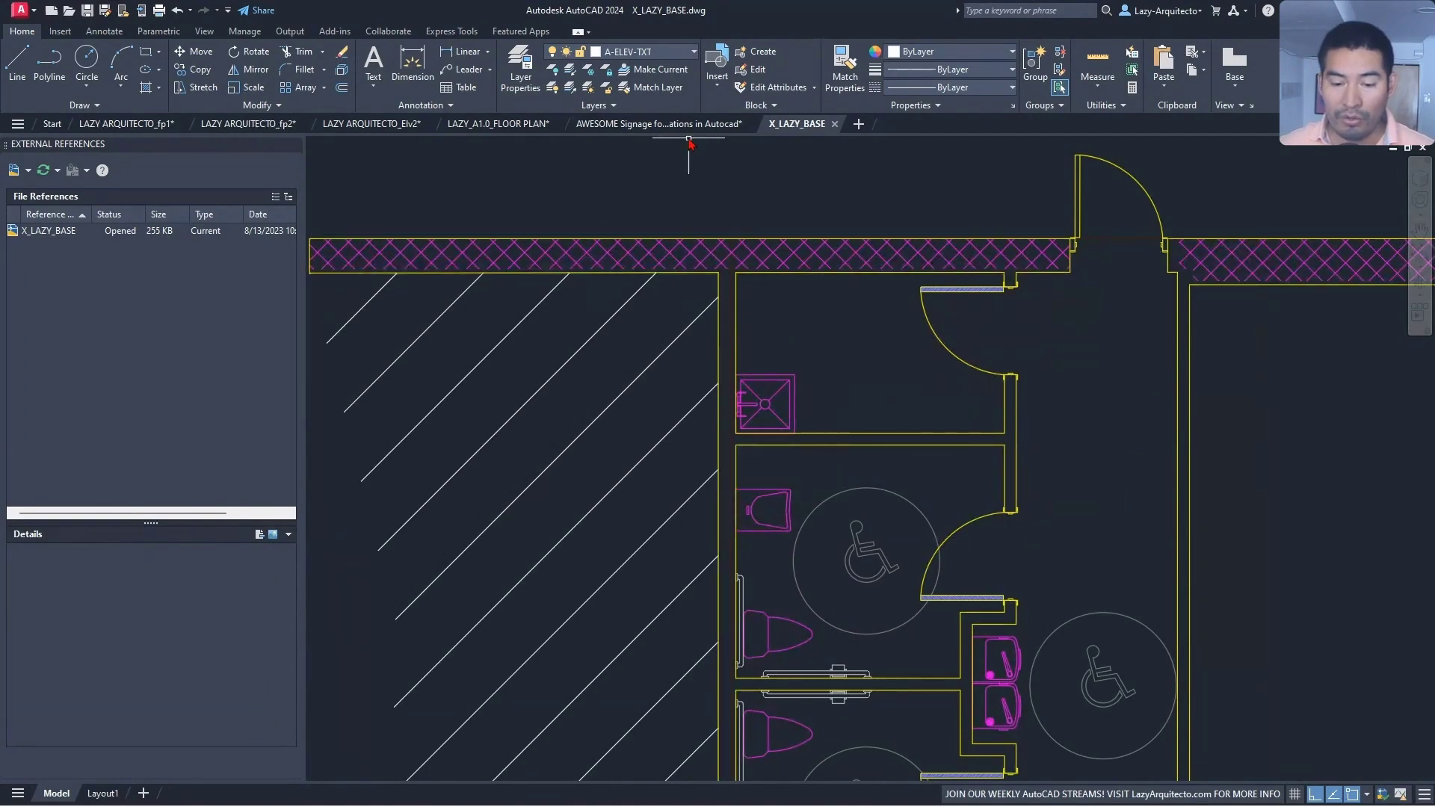
- Return to the LAZY_A1.0_FLOOR PLAN drawing, reload X_LAZY_BASE and check the definition points of the two new dimensions
click(506, 132)
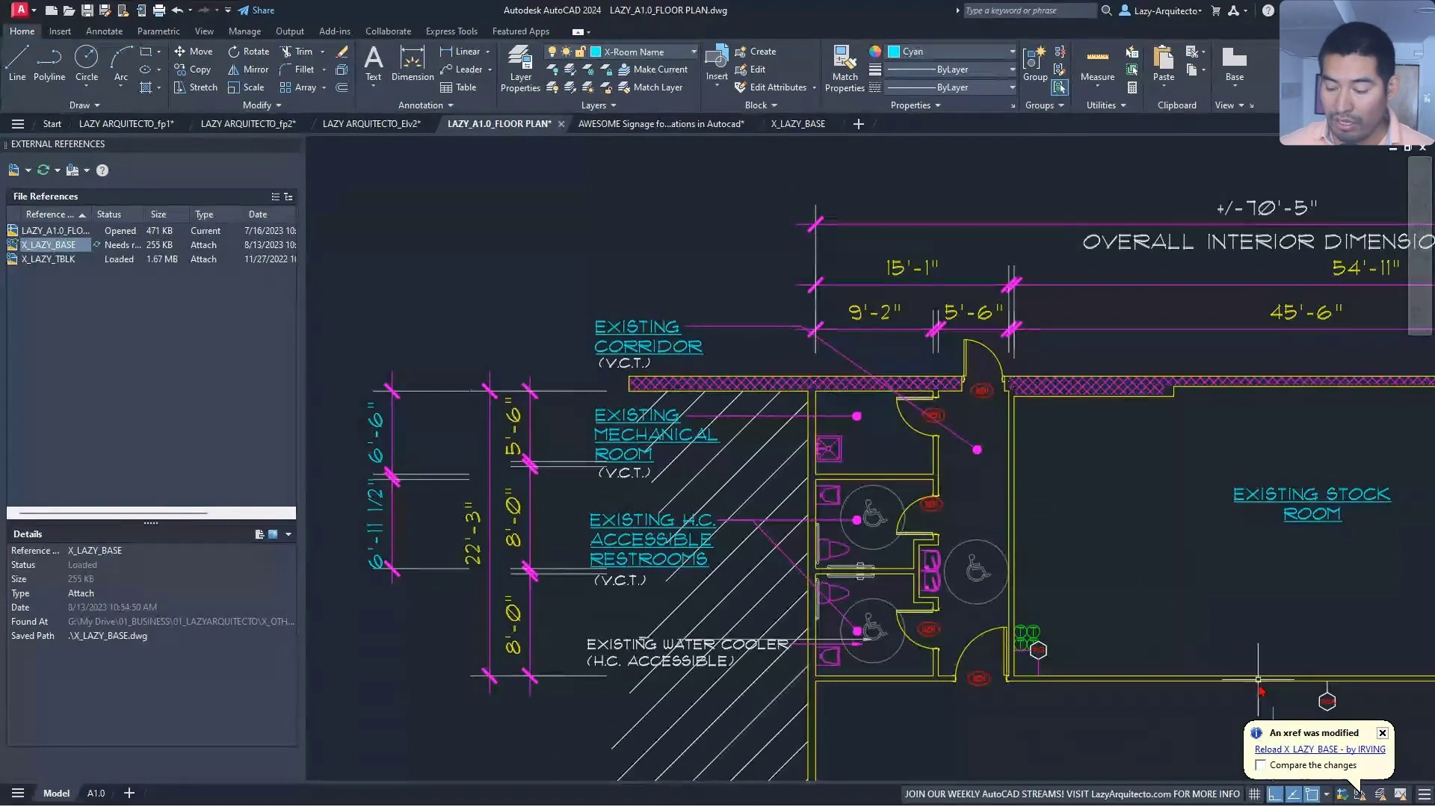
click(1283, 751)
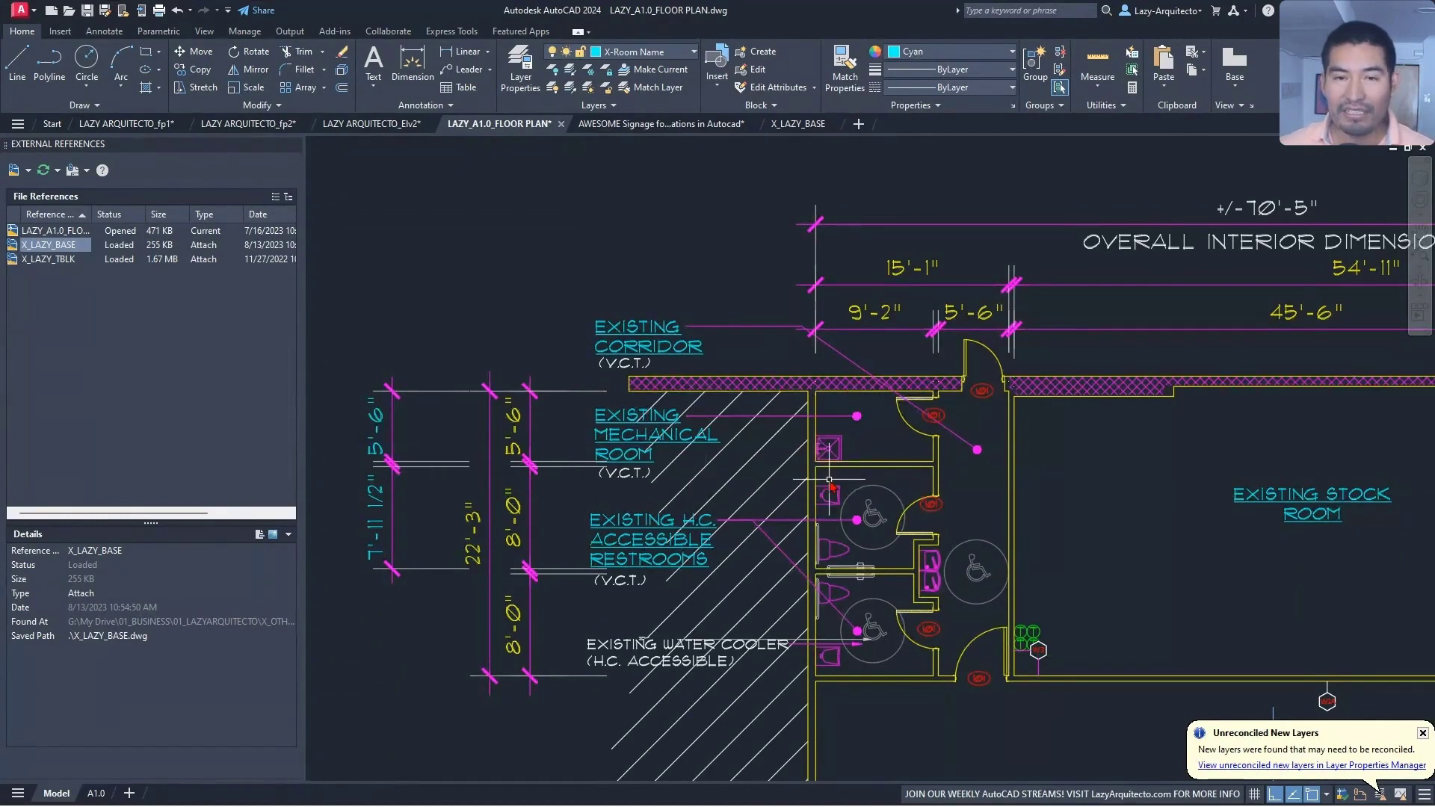
click(423, 464)
click(425, 464)
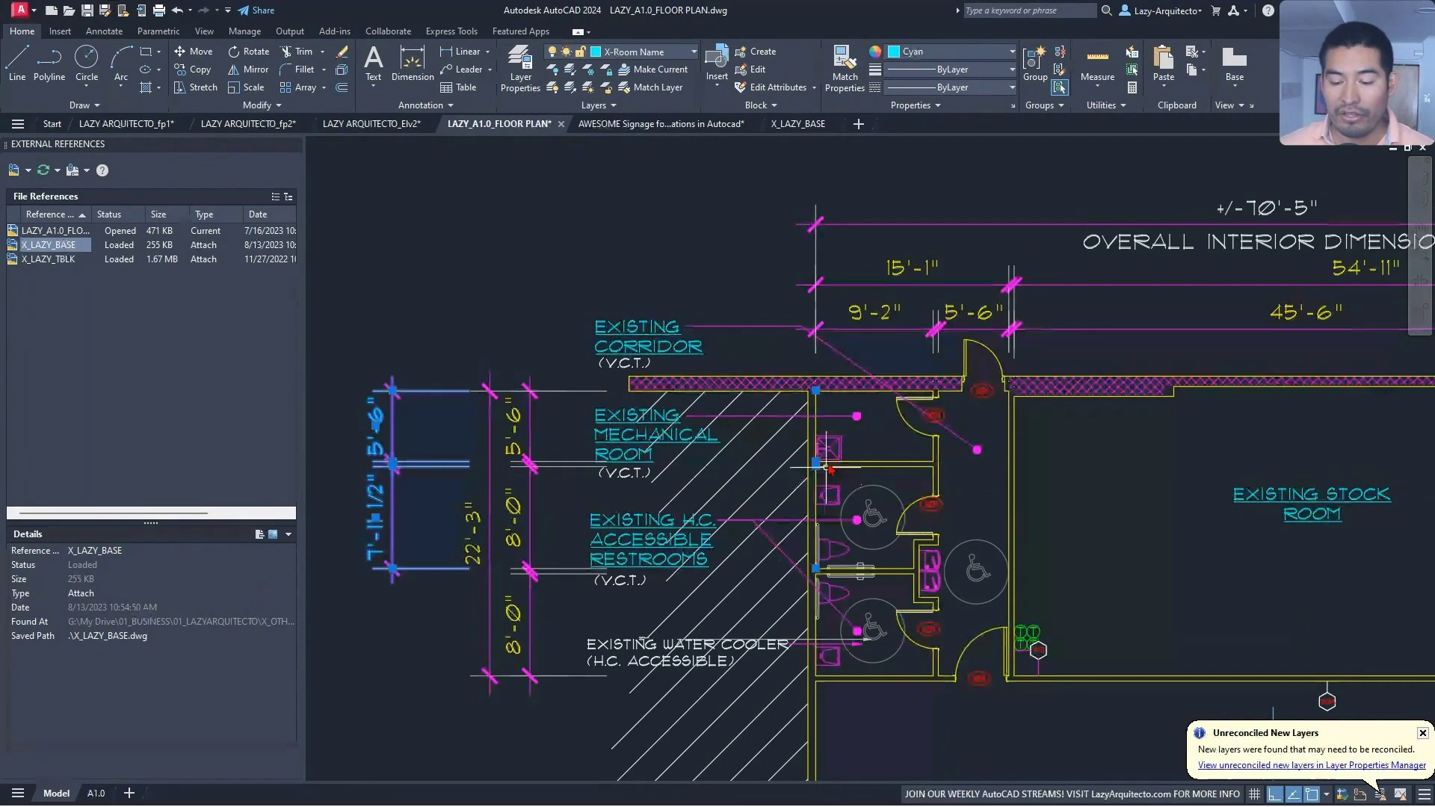
key(Escape)
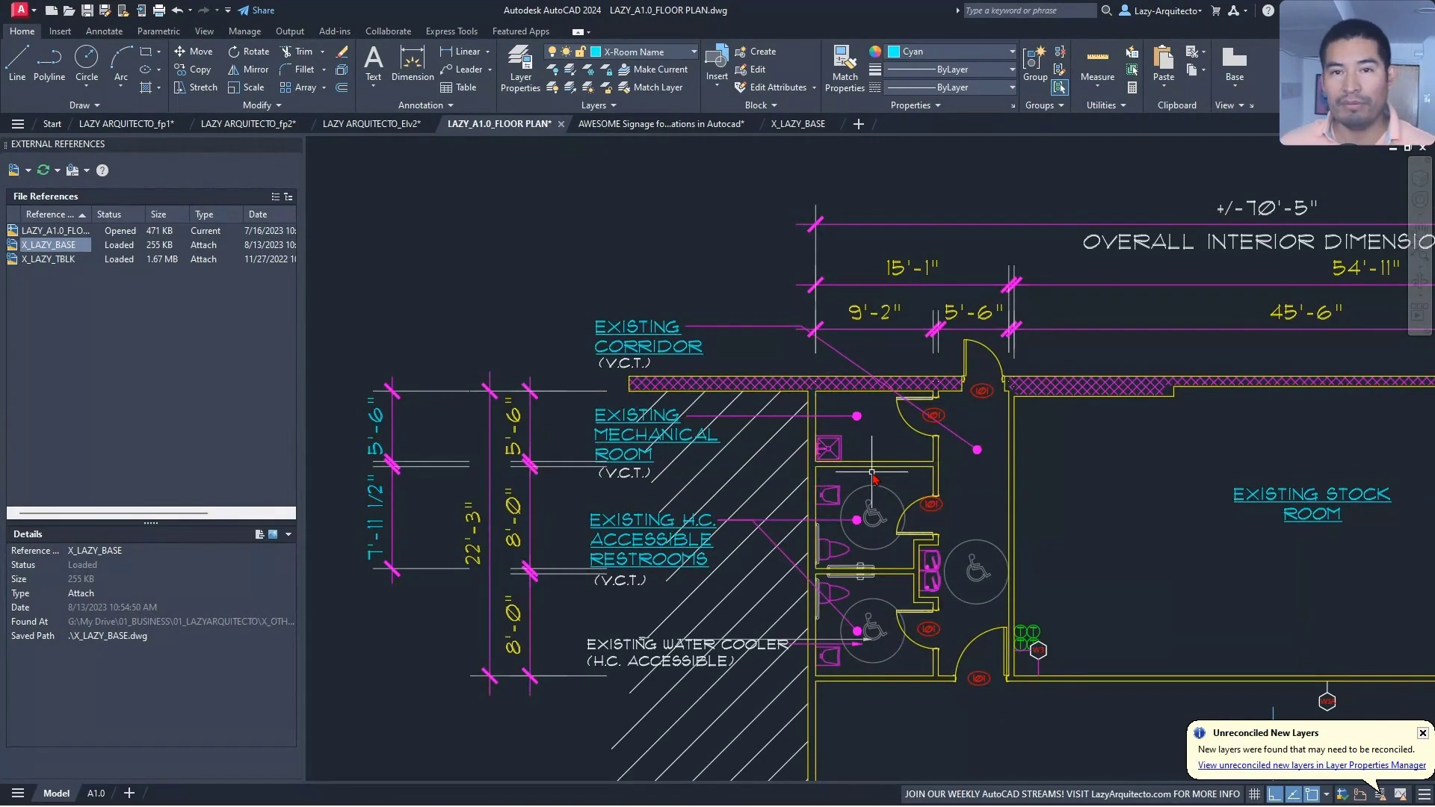
- Show object properties and compare the layer and dimension style of the 22'-6" and 32'-6" dimensions in the AWESOME Signage elevation drawing
key(ctrl+1)
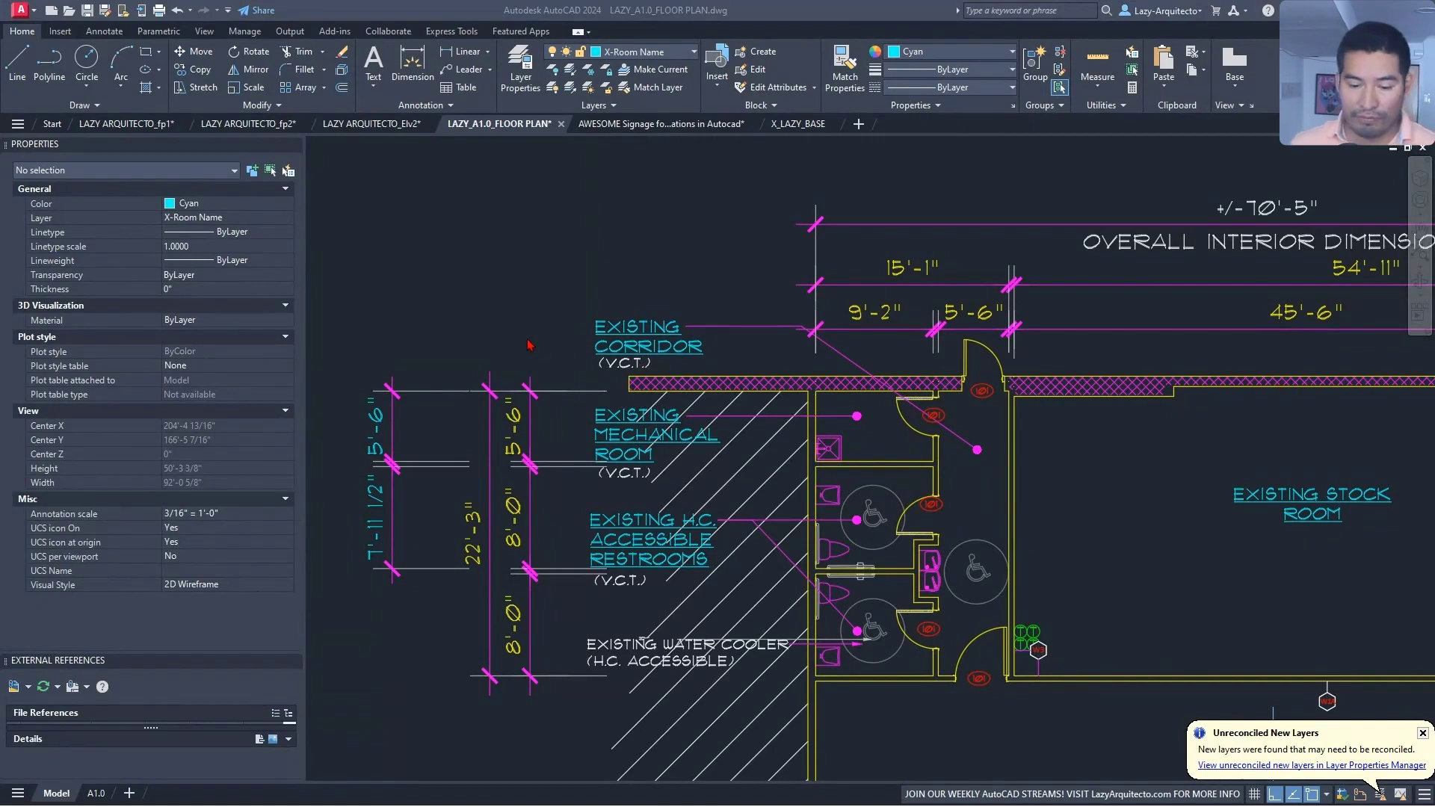
click(657, 124)
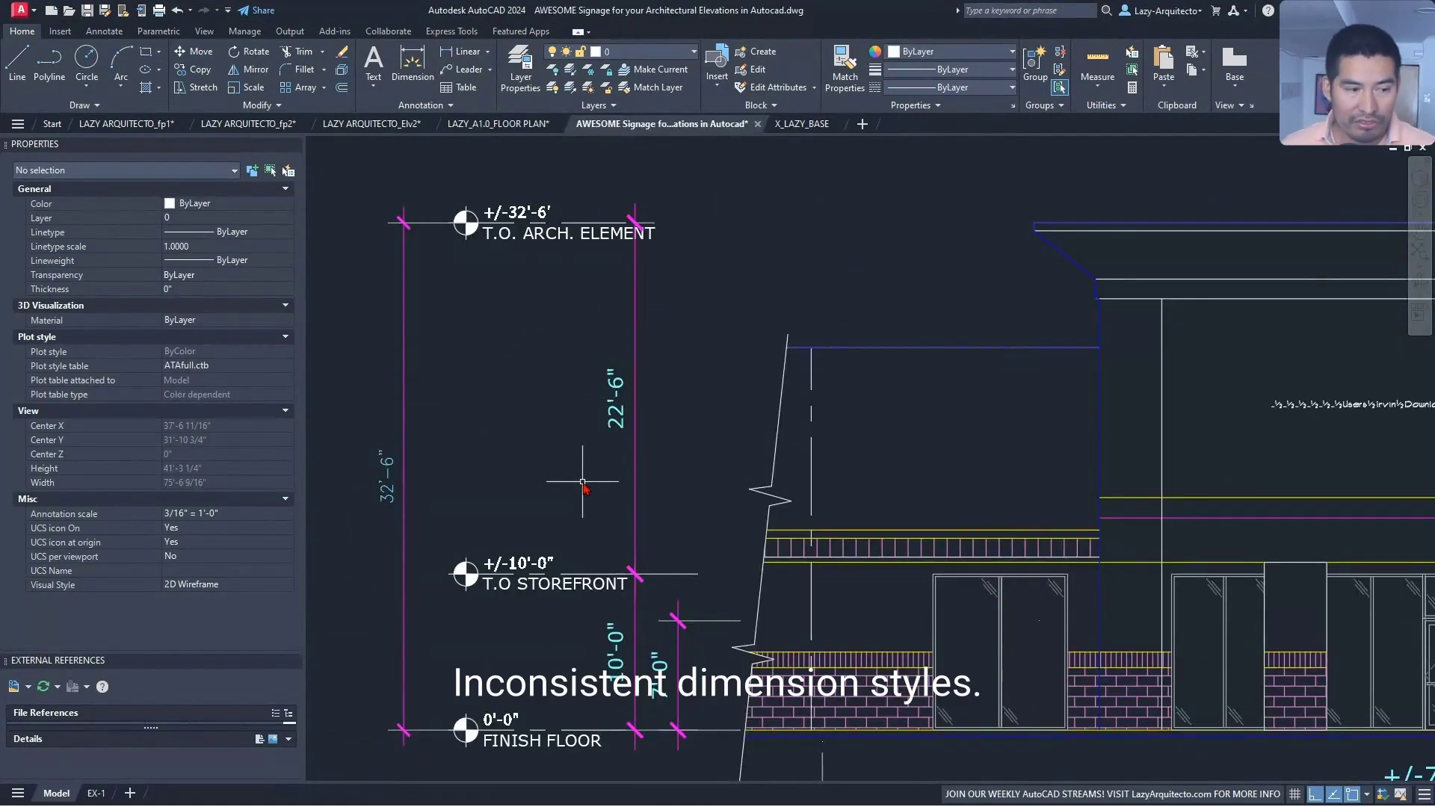
middle_drag(583, 484, 653, 481)
click(722, 505)
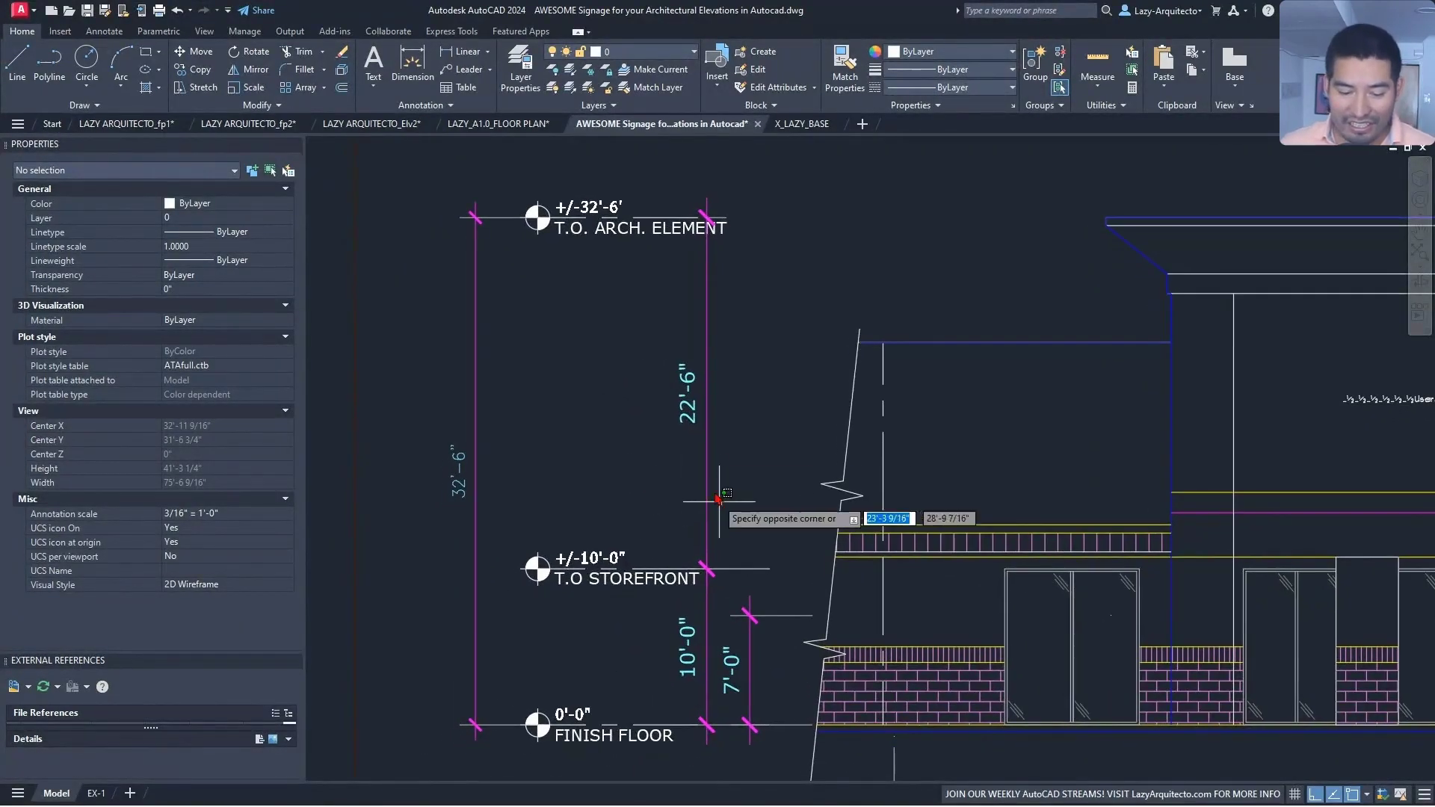
click(514, 395)
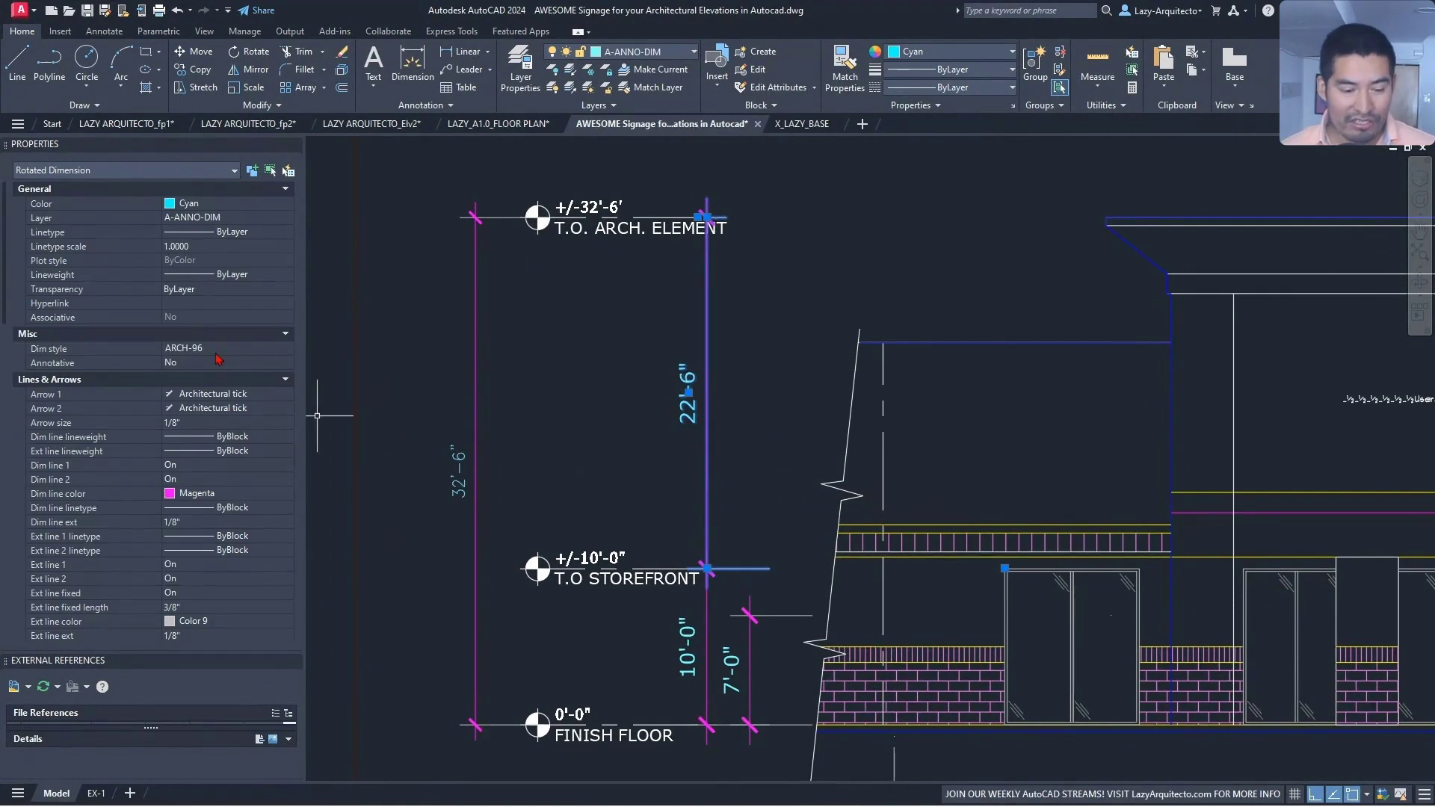
key(Escape)
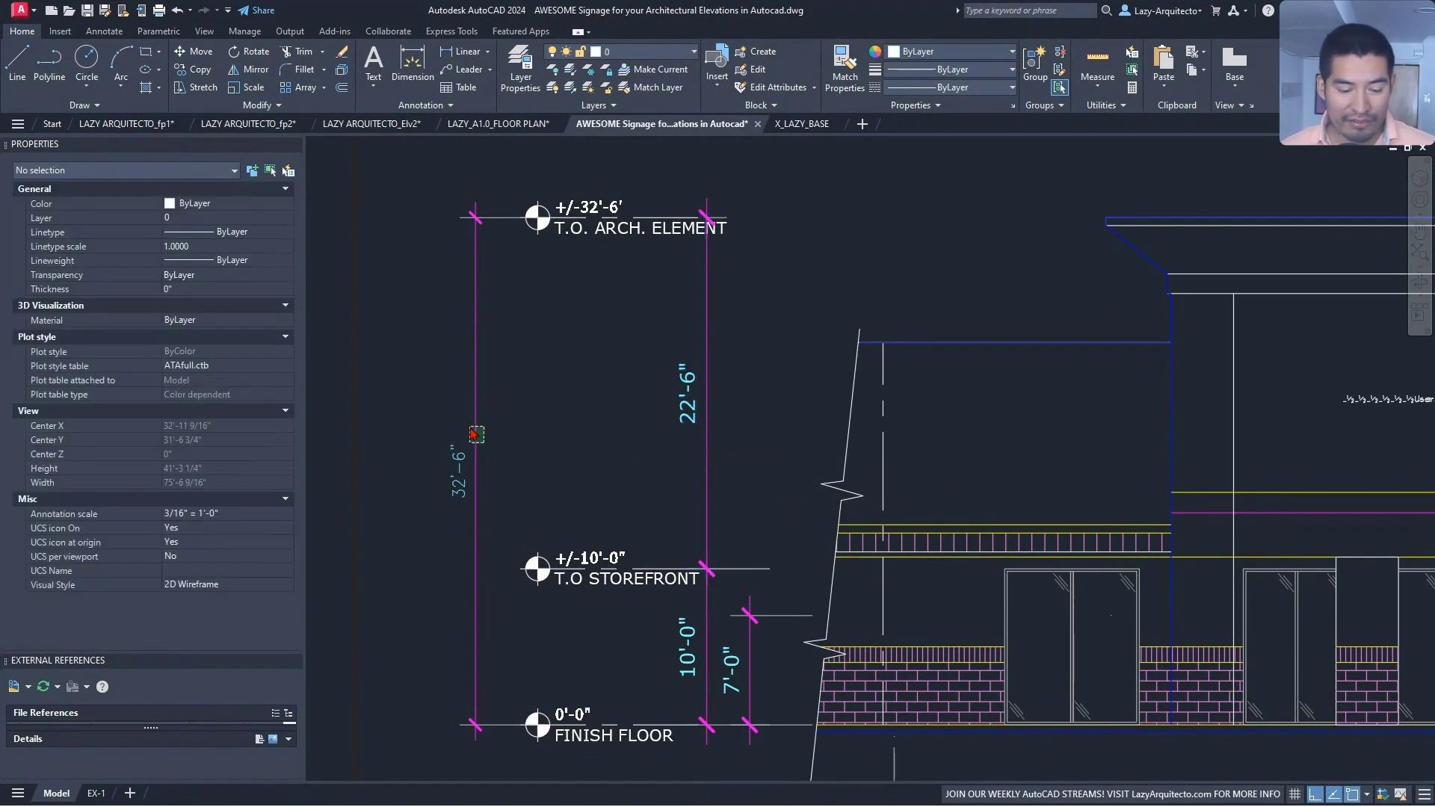
click(472, 427)
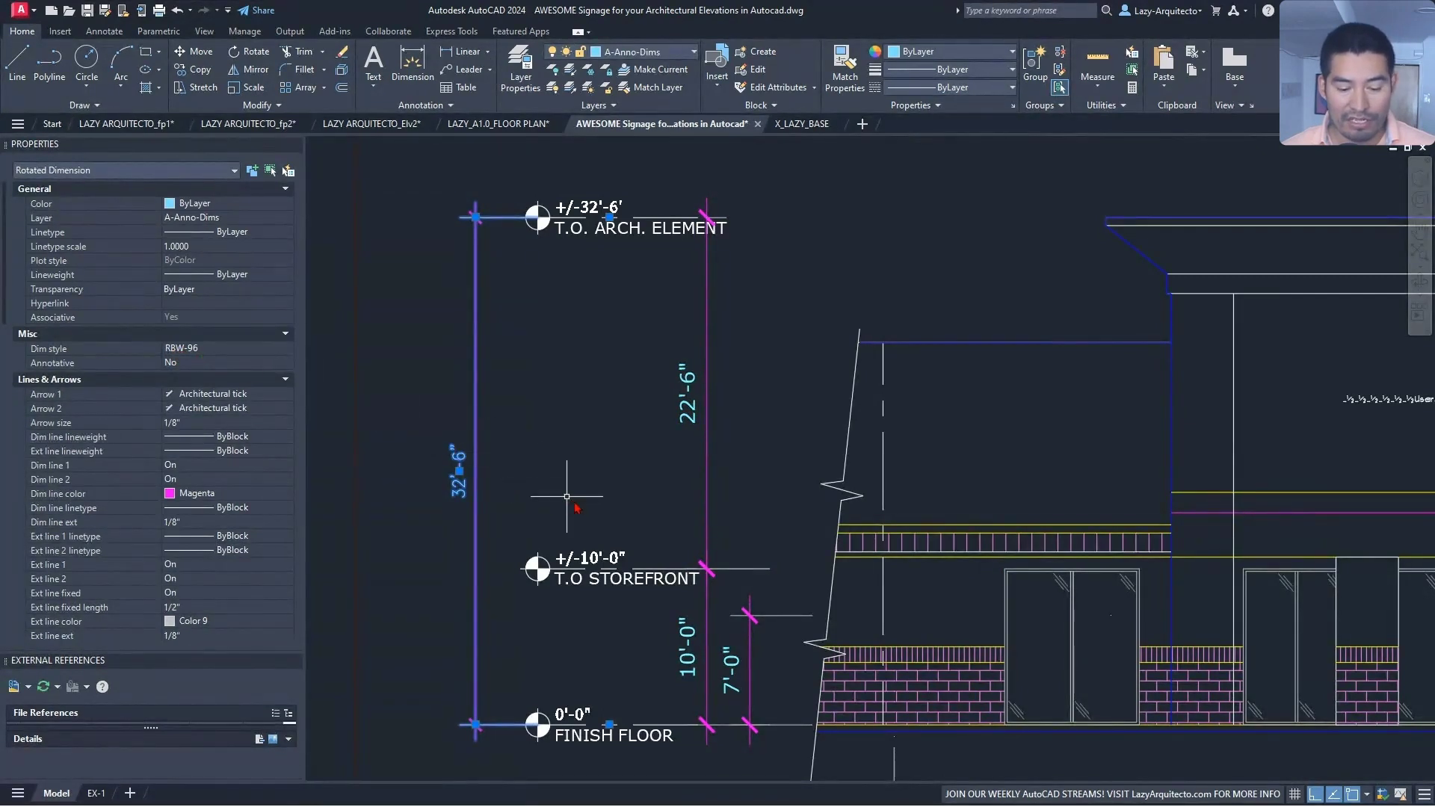
key(Escape)
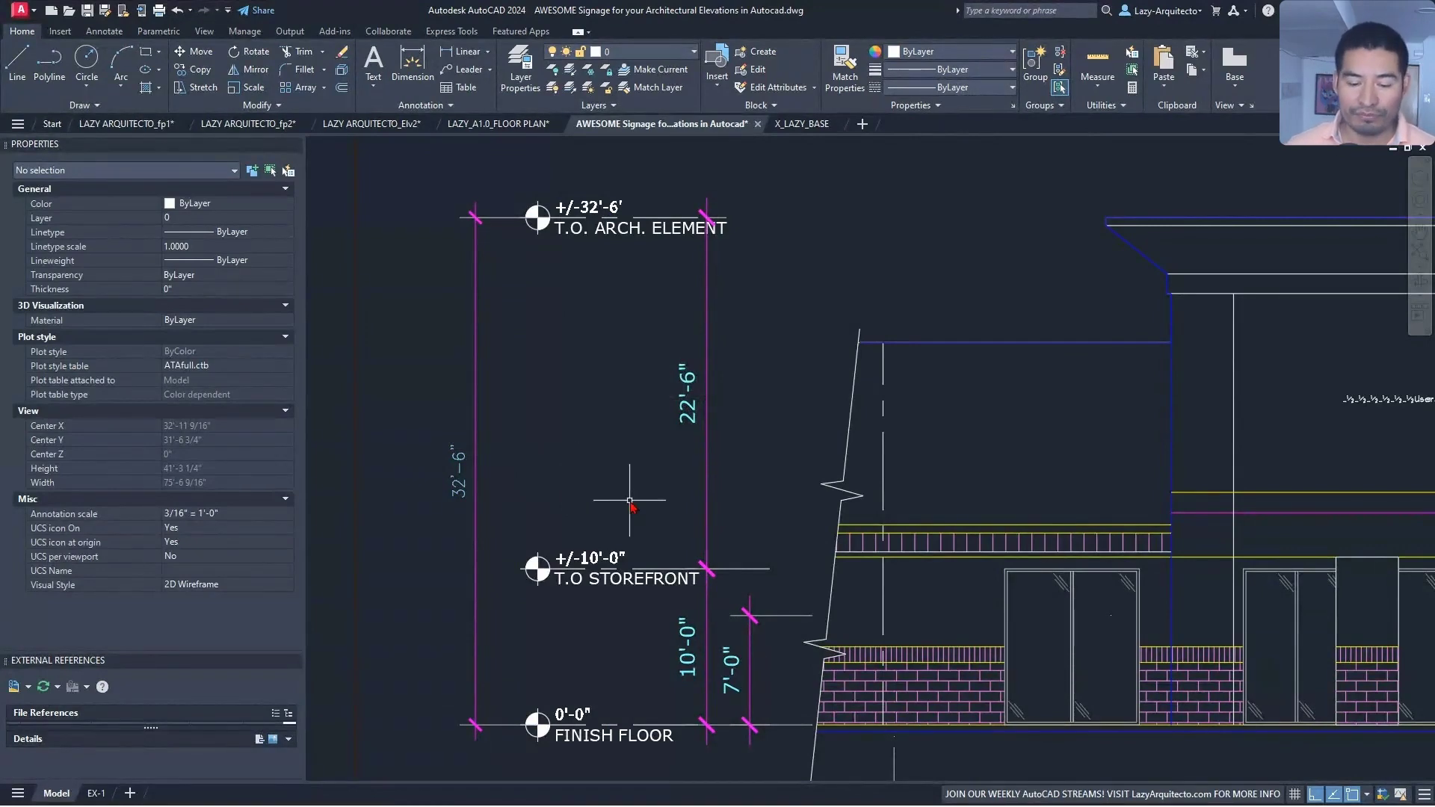
- Open the Dimension Style Manager and preview the ARCH-48, ARCH-64, ARCH-96, RBW-96, RBW-96-OVERALL and SAL-16 styles
middle_drag(630, 501, 574, 506)
text(d)
key(Return)
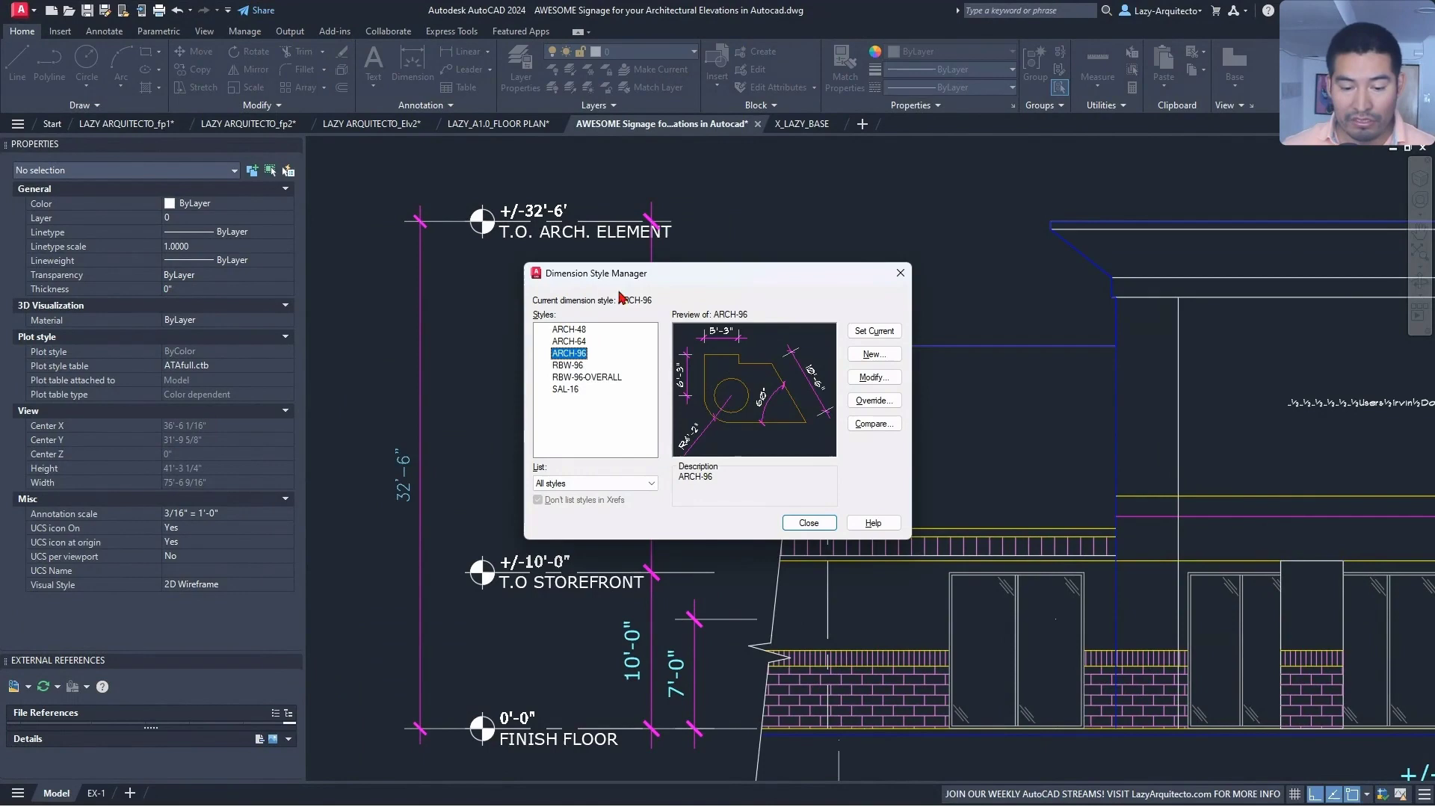
click(569, 342)
click(579, 354)
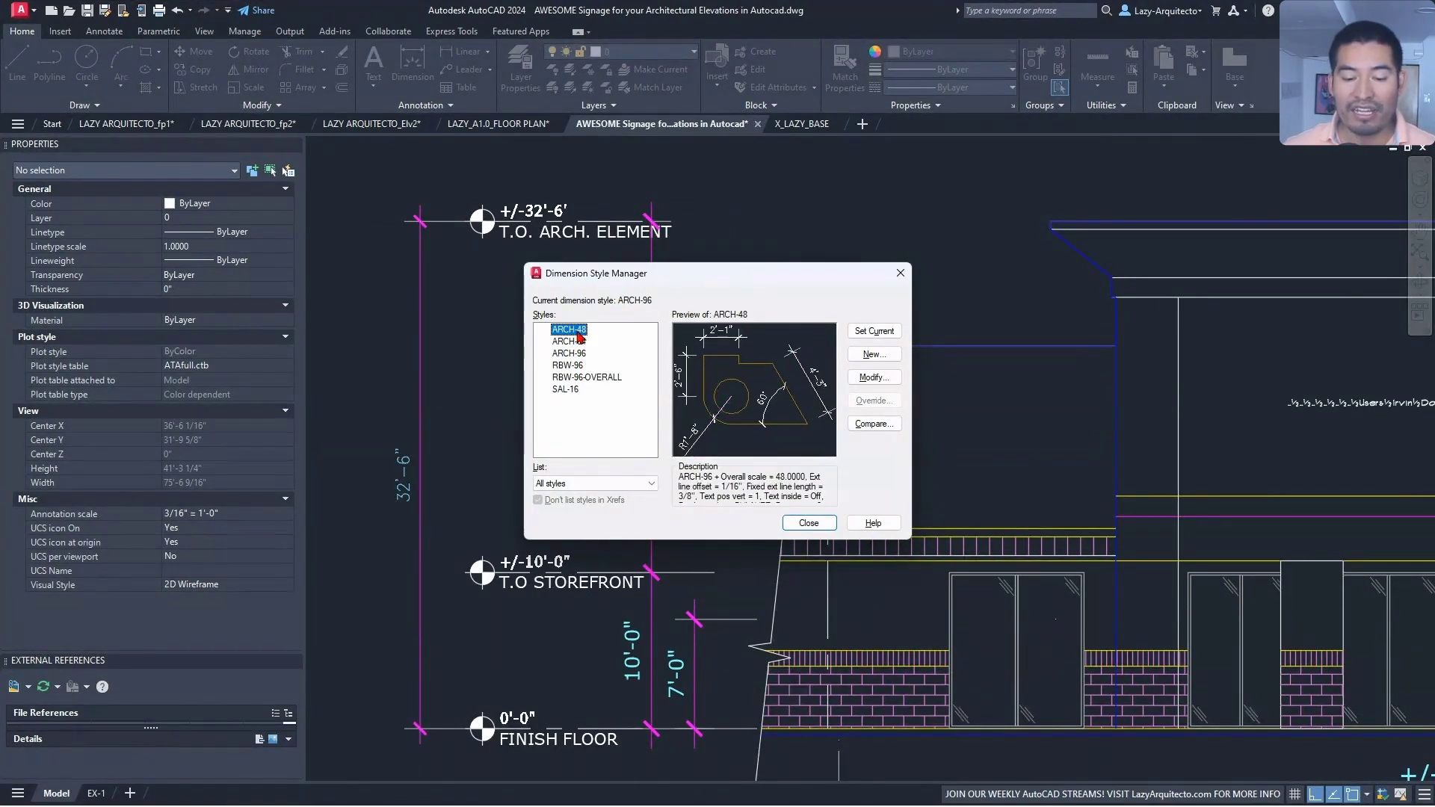
click(577, 343)
click(580, 354)
click(576, 366)
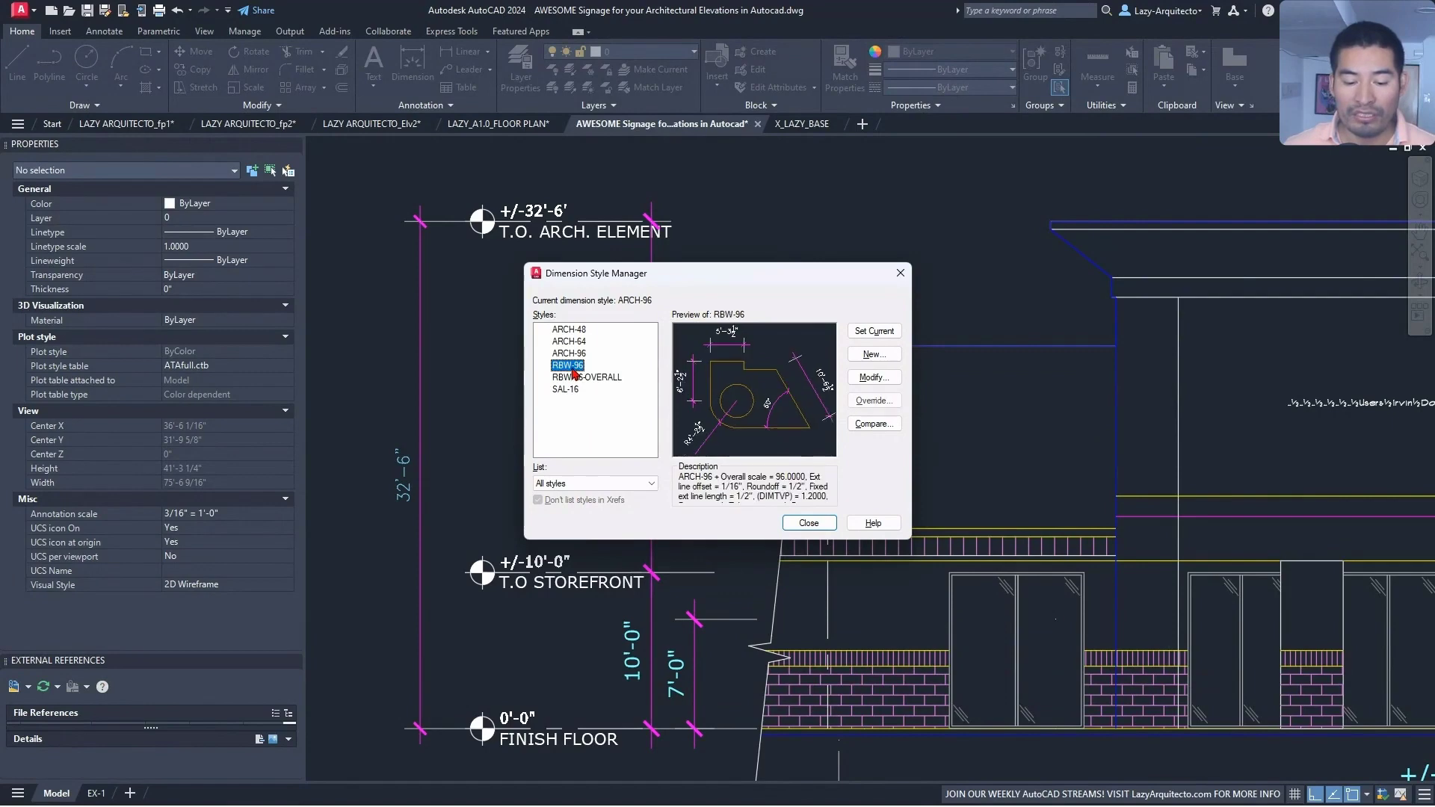
click(577, 380)
click(578, 390)
click(574, 368)
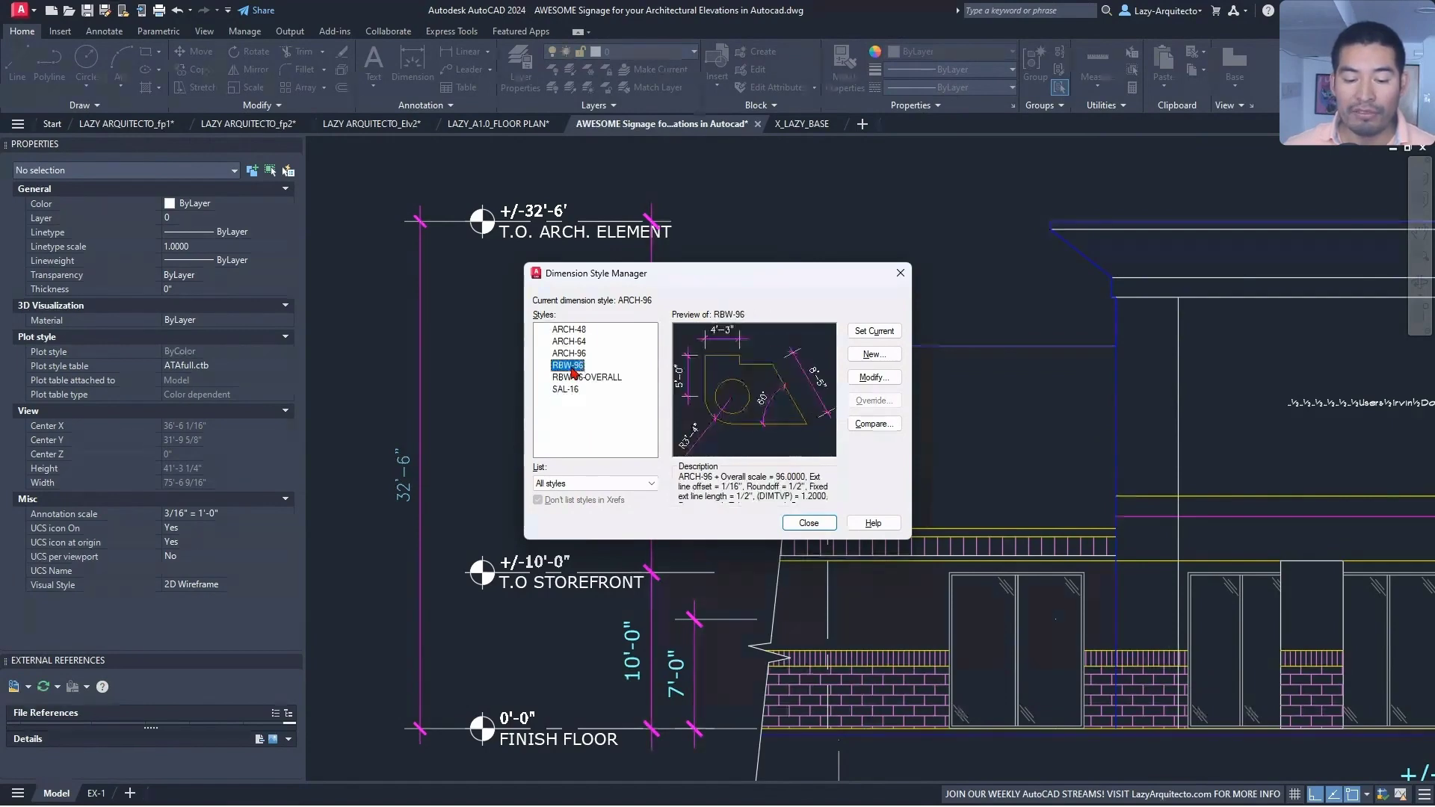
click(577, 355)
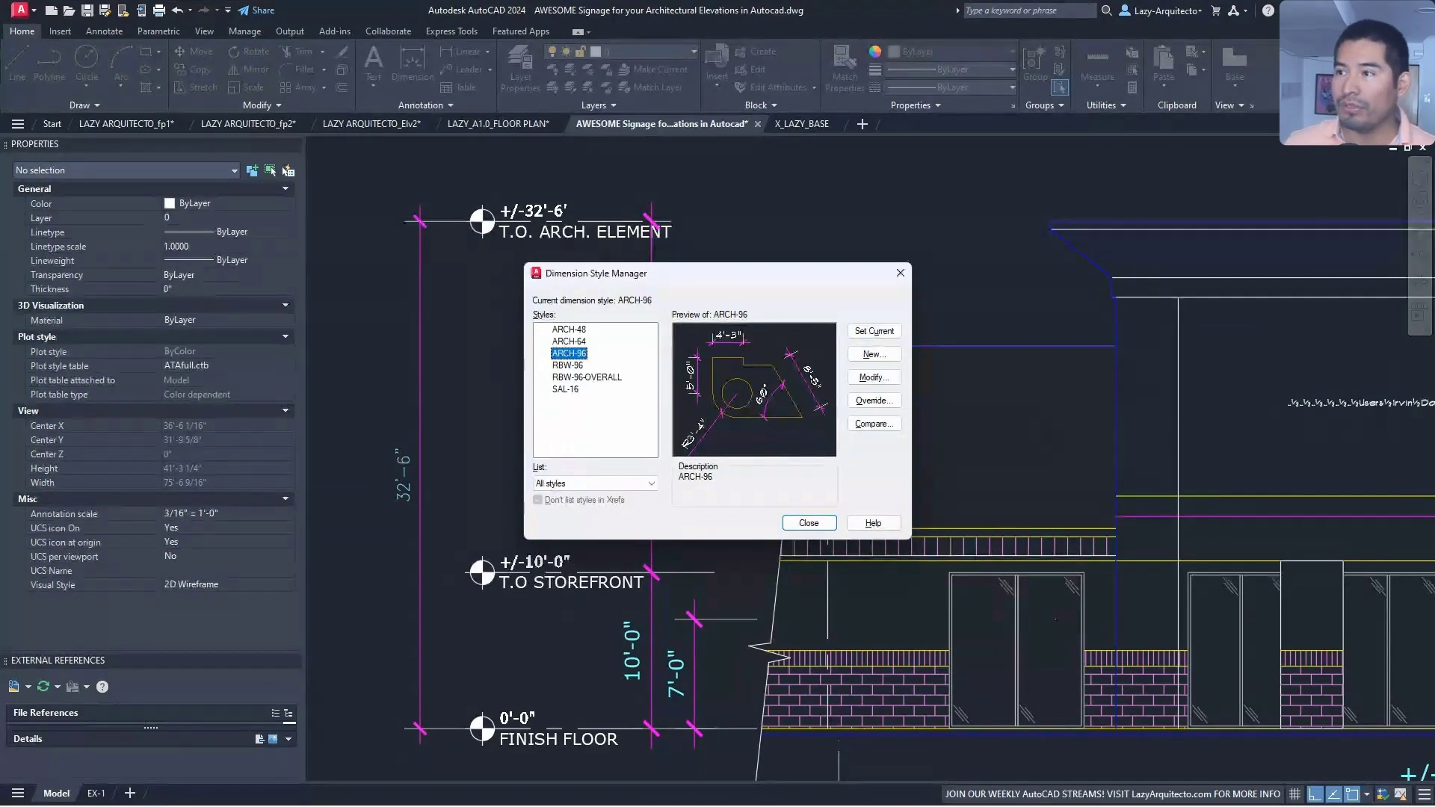
- Switch to the Lazy Arquitecto YouTube search results in the browser and locate the video "Dimension Styles Across Drawings in Autocad"
key(alt+Tab)
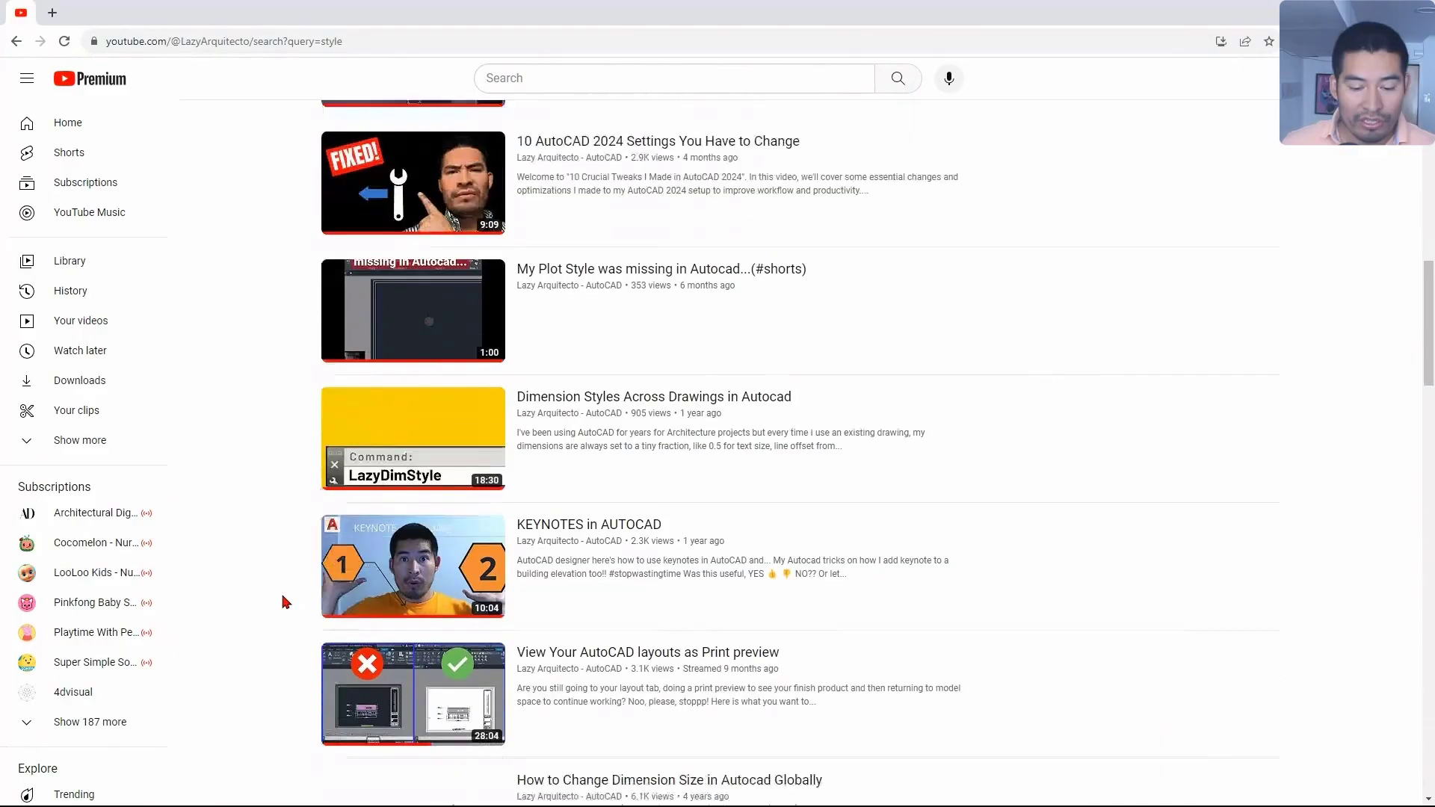
mouse_move(601, 430)
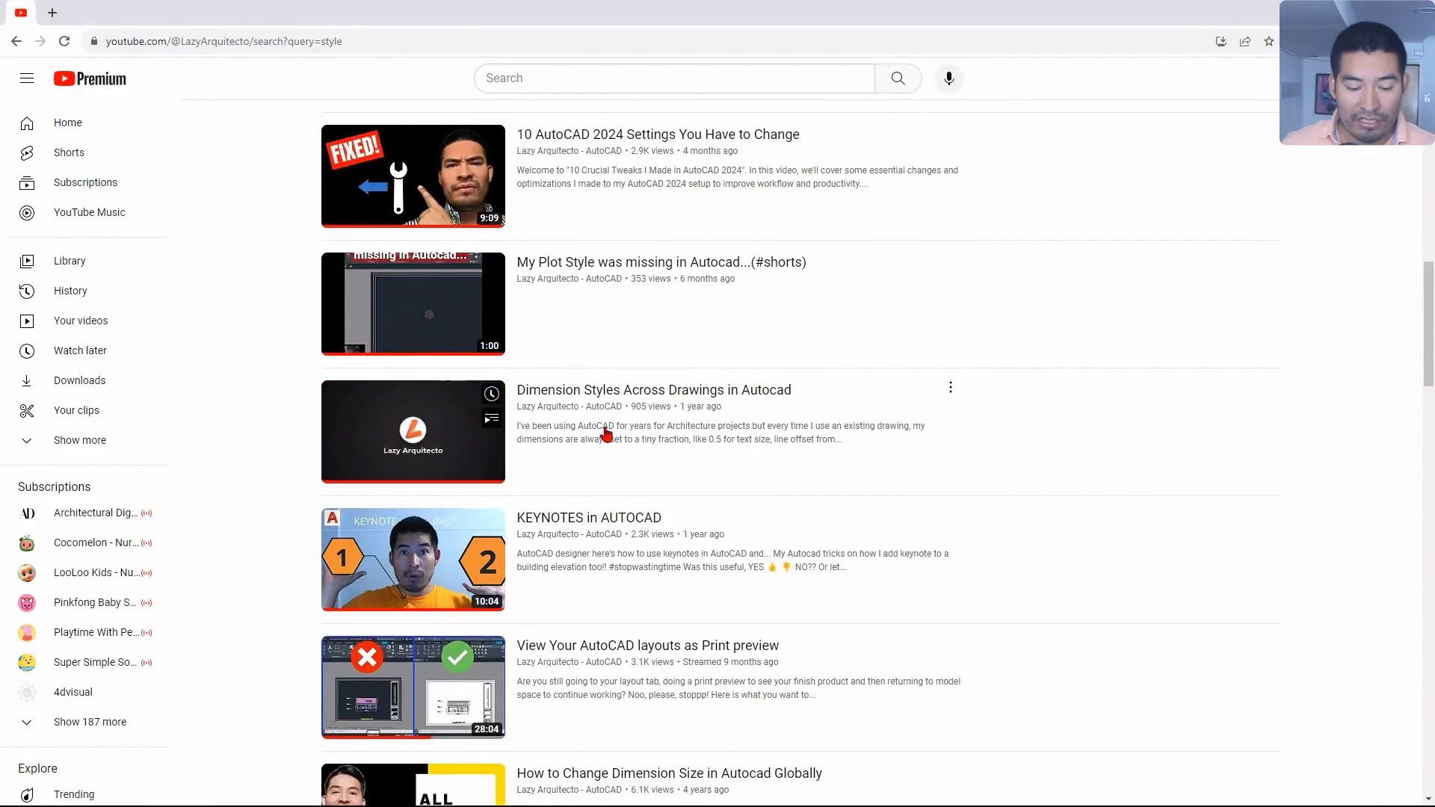